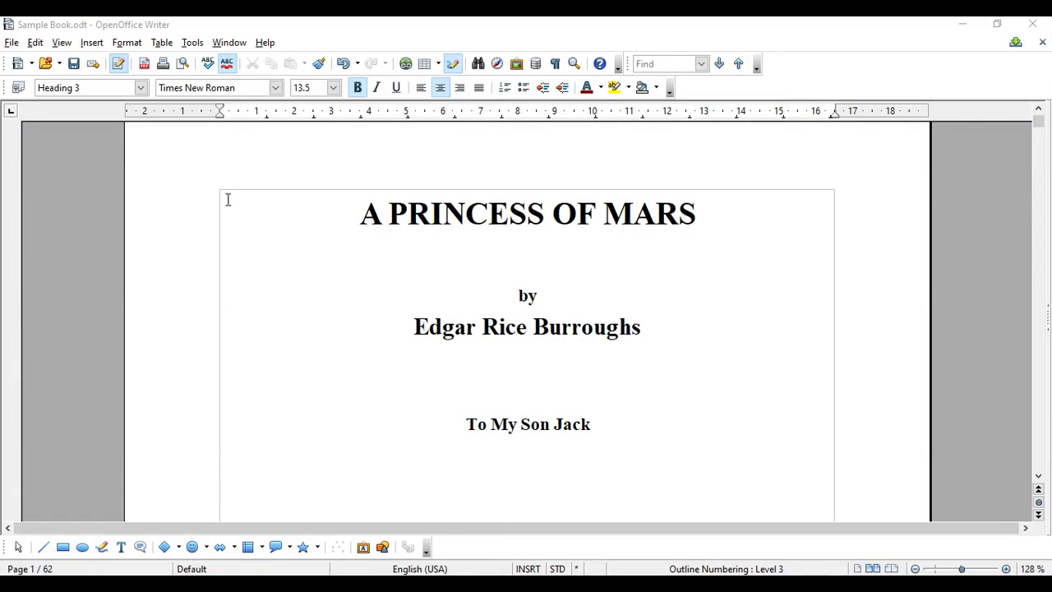
- Open the page formatting settings for the Default page style
left_click(128, 43)
left_click(130, 46)
left_click(129, 44)
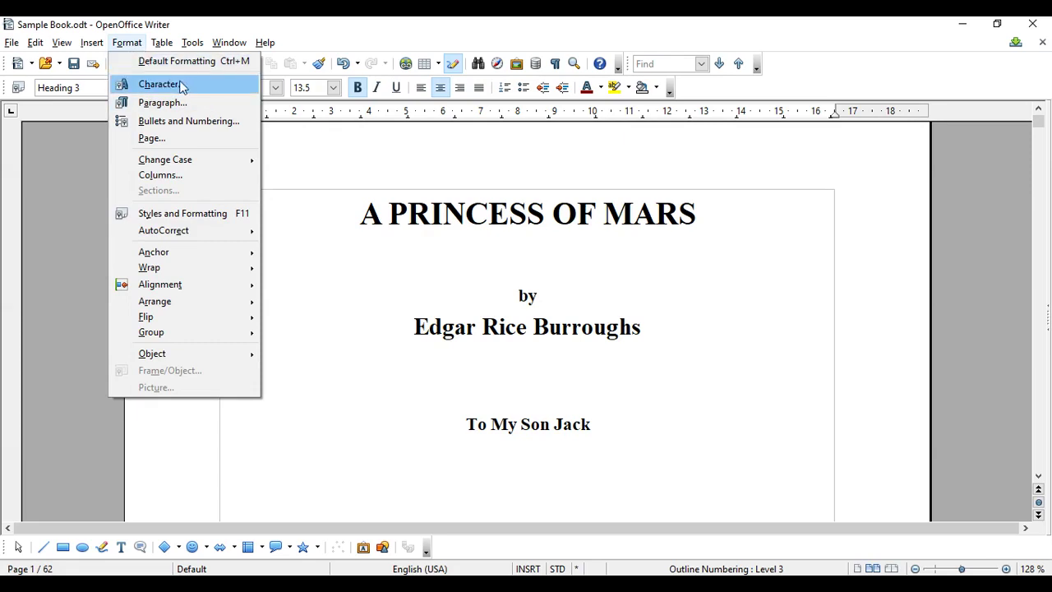
left_click(165, 141)
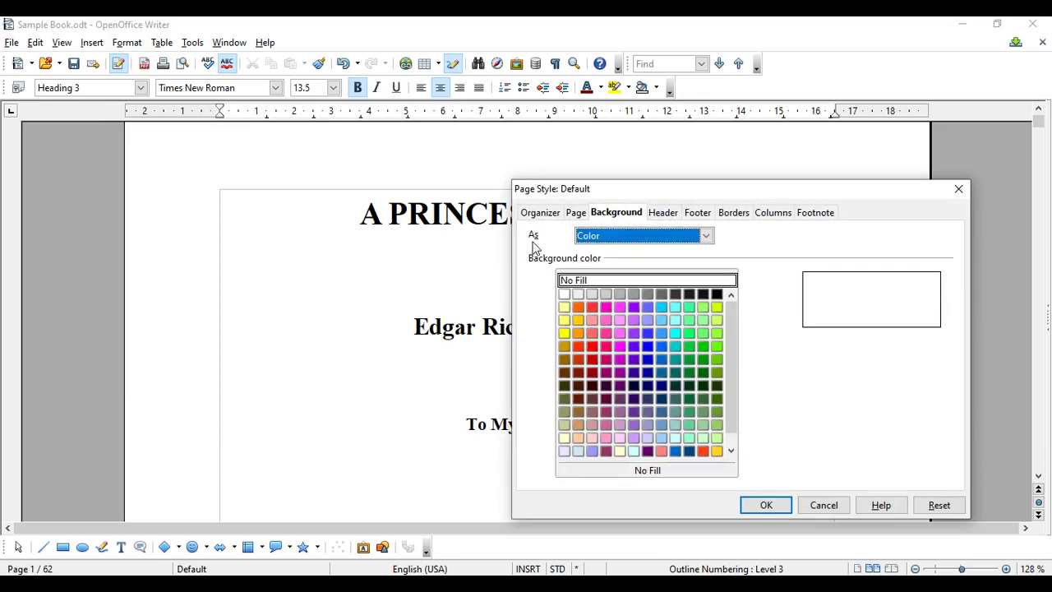
left_click_drag(665, 190, 454, 148)
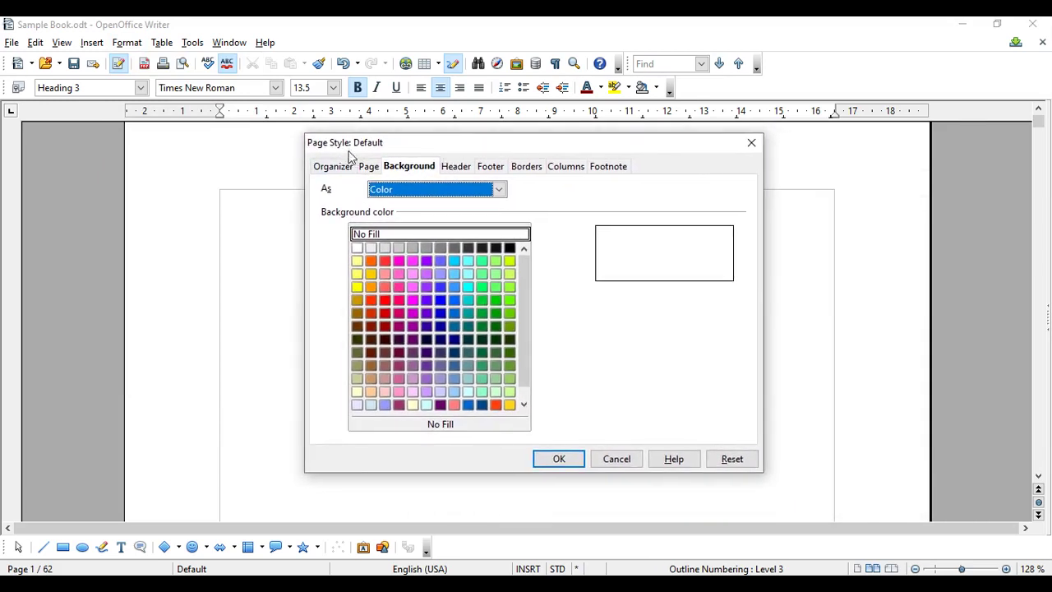
- Compare the header and footer options of the Default page style
left_click(460, 171)
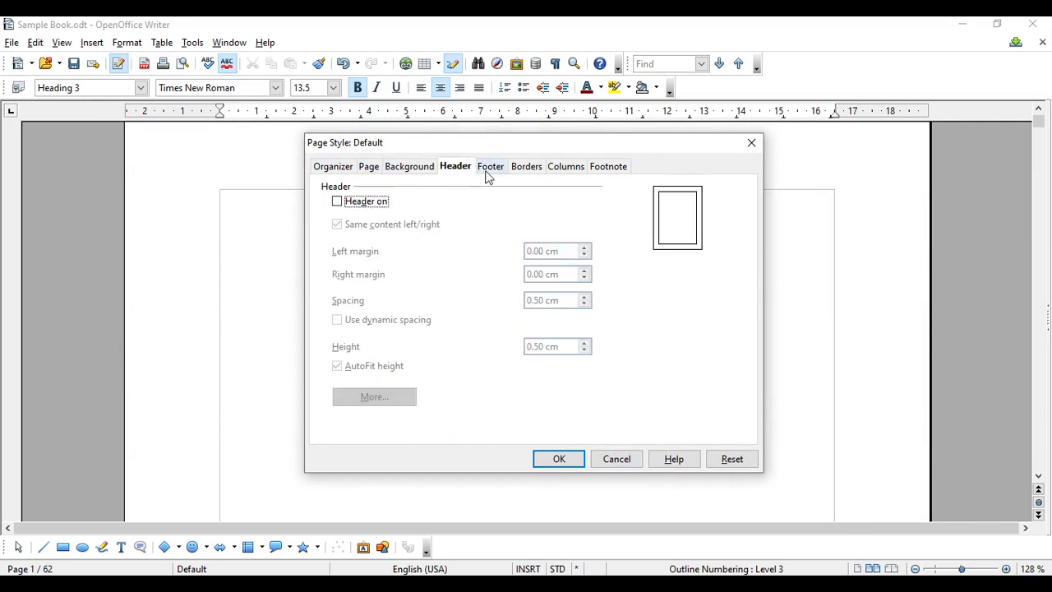
left_click(493, 170)
left_click(460, 169)
left_click(496, 171)
left_click(461, 170)
left_click(494, 169)
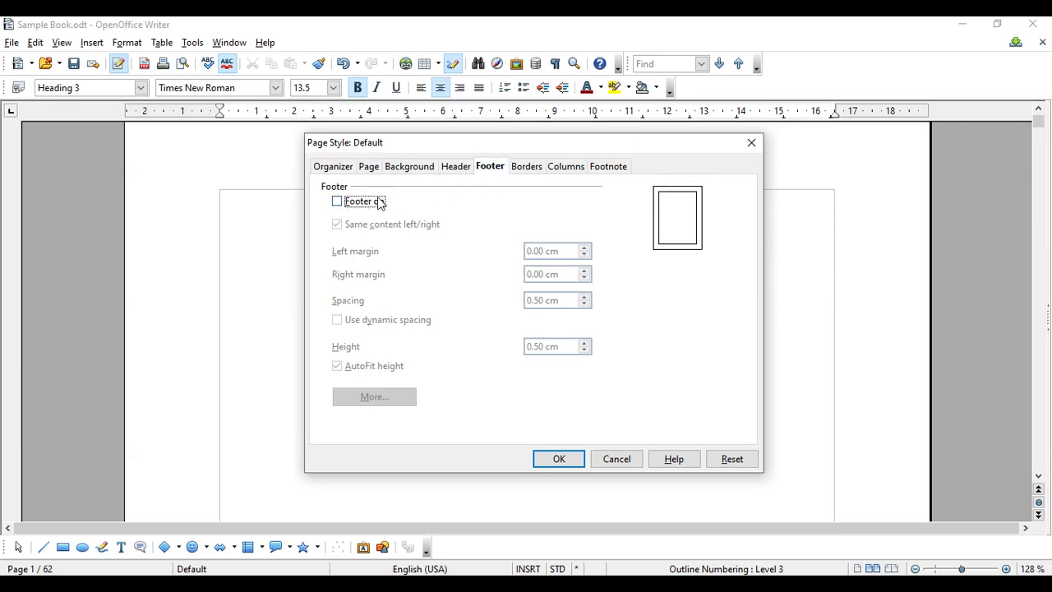
left_click(457, 171)
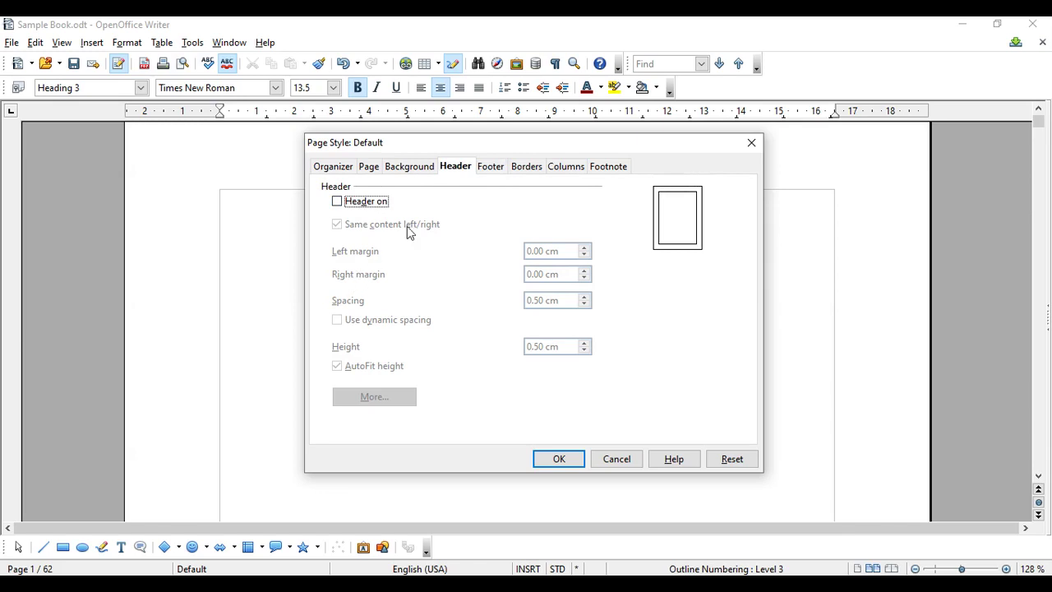
- Turn on the header for the Default page style and apply the change
mouse_move(456, 143)
left_mouse_down()
mouse_move(476, 132)
mouse_move(452, 131)
left_mouse_up()
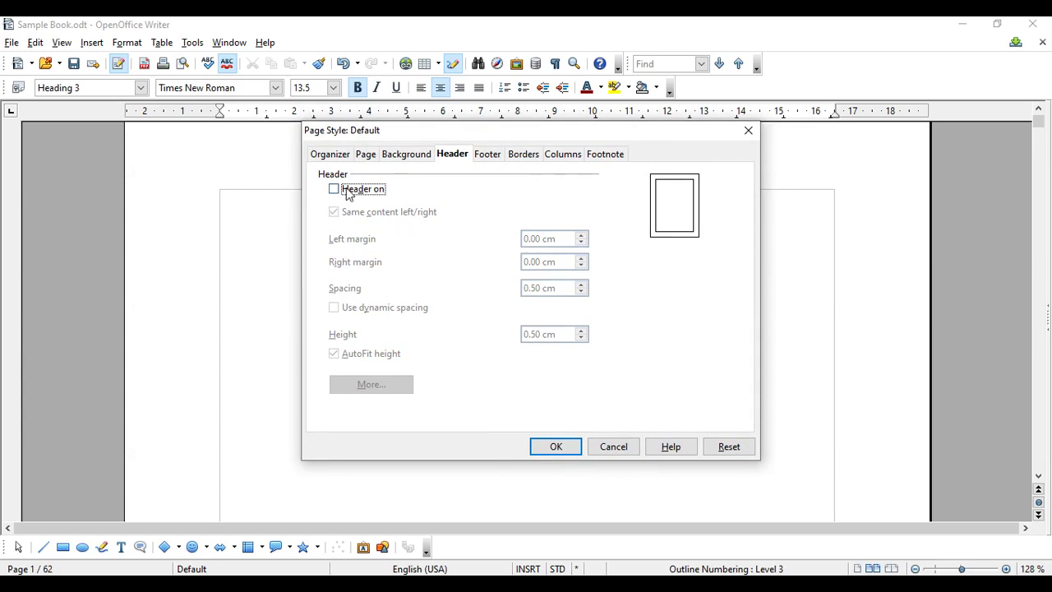
left_click(334, 188)
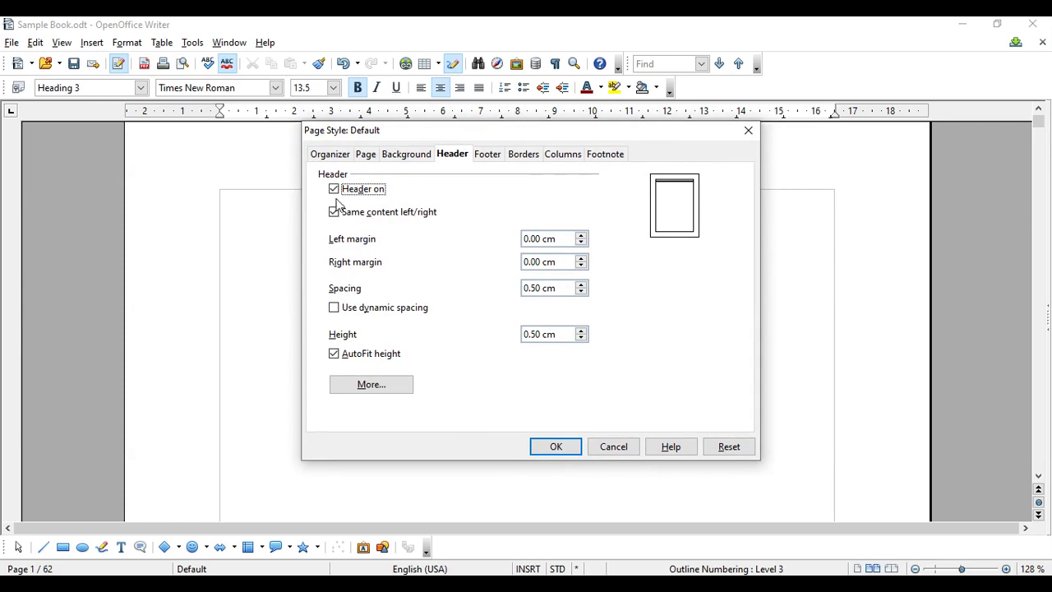
left_click(556, 449)
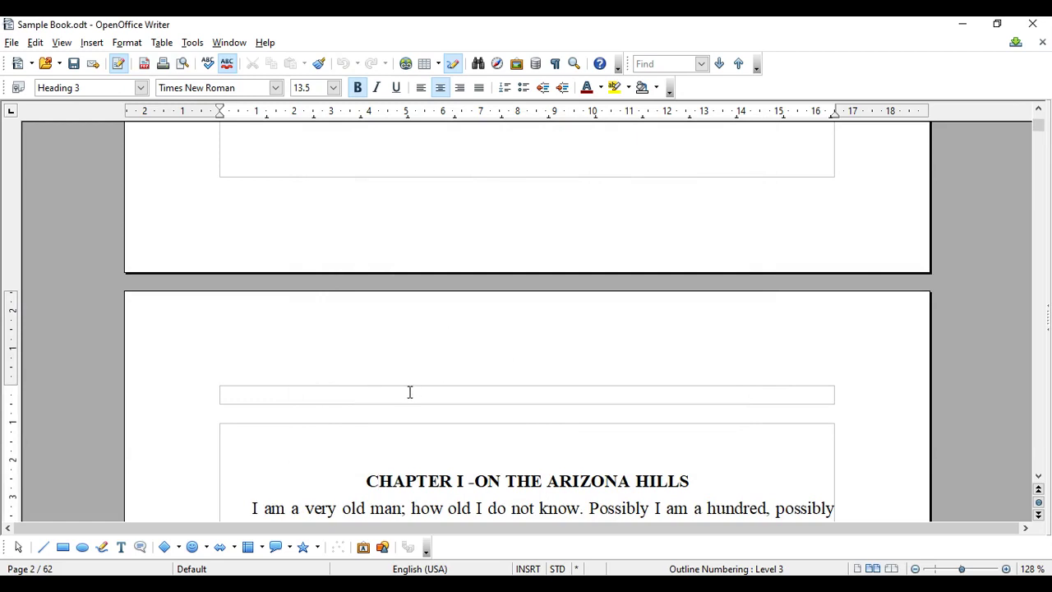
- Enter the text "NEW BOOK" in the page header
left_click(341, 401)
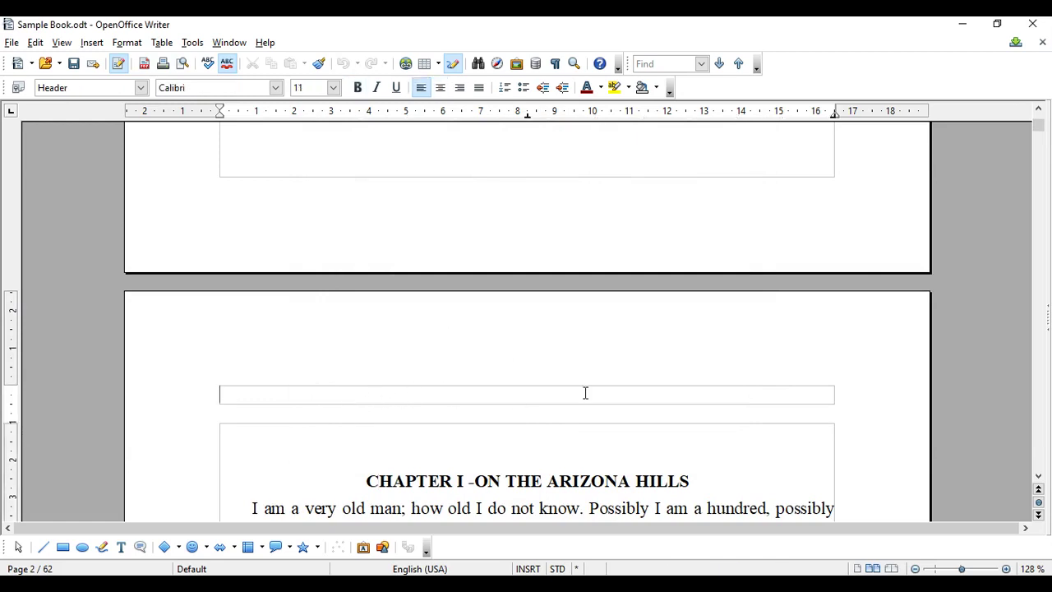
left_click(1039, 110)
left_click(1039, 110)
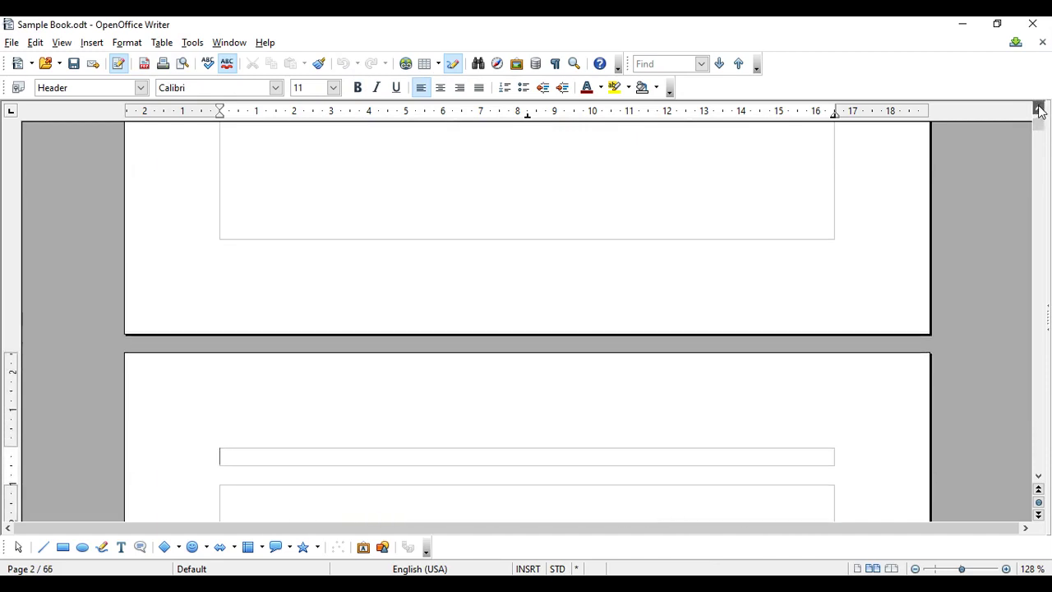
left_click(1039, 110)
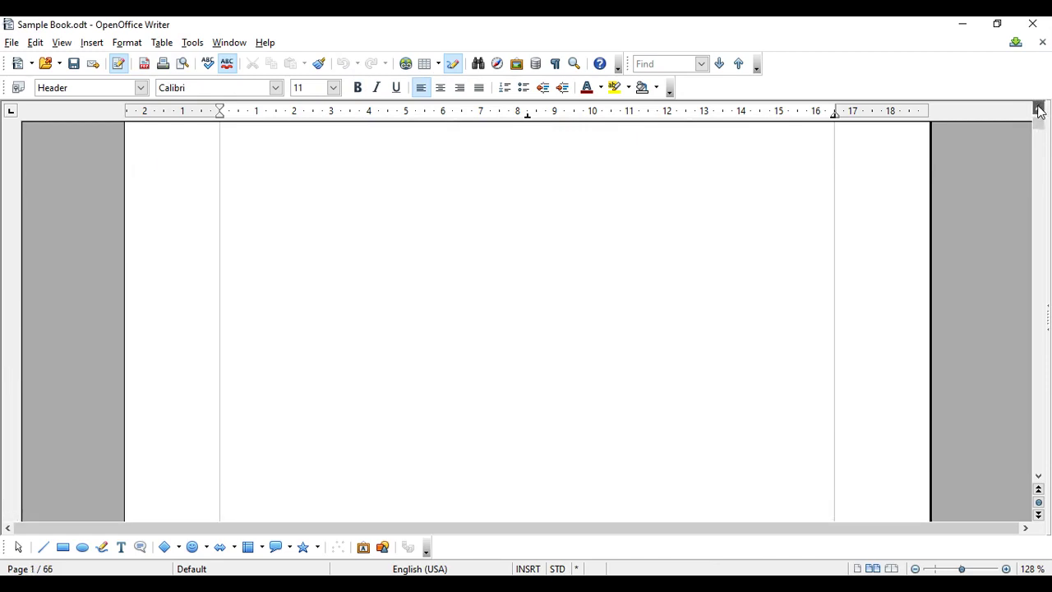
left_click(1039, 110)
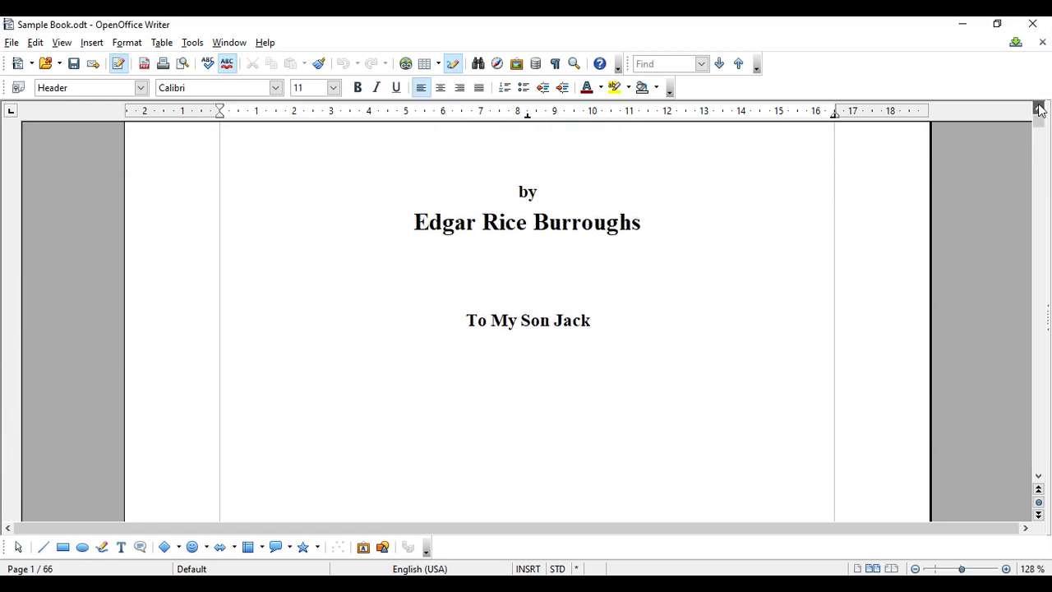
left_click(1039, 111)
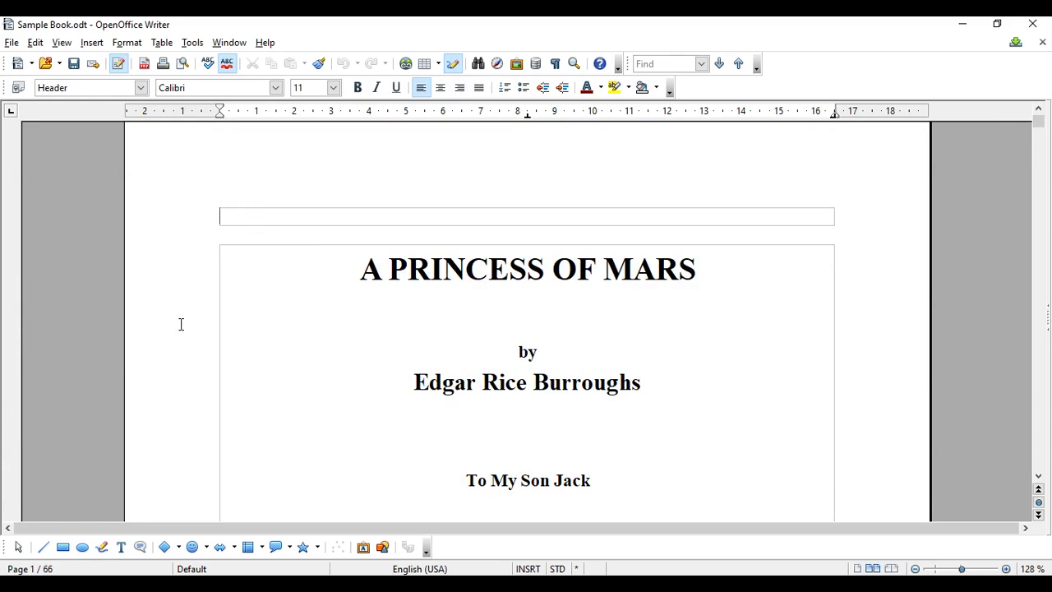
type("EW BOOK")
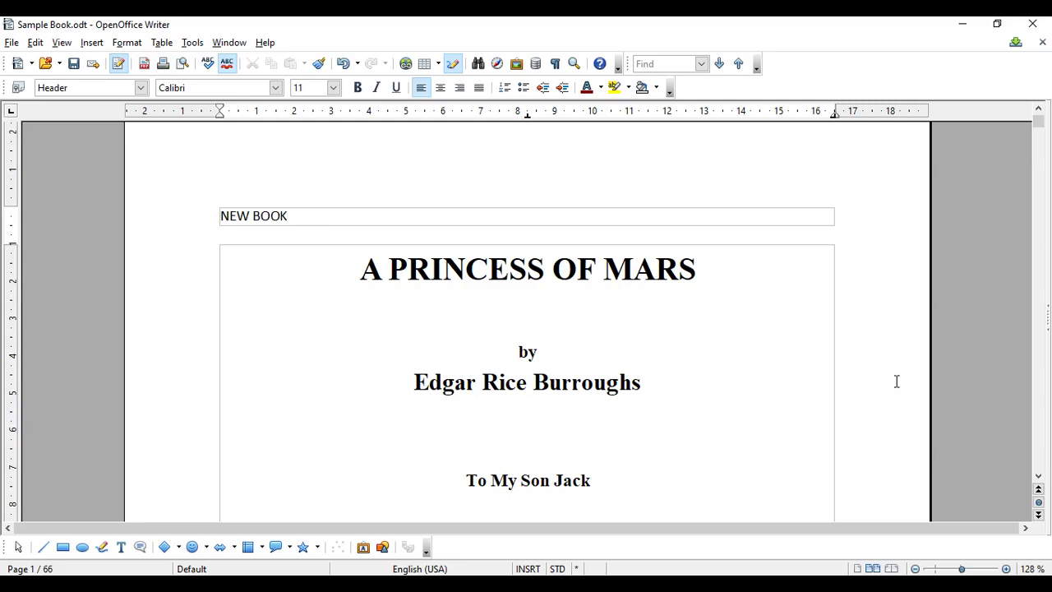
- Examine the header text on pages throughout the book, from the title page to the end, and return to the title page
scroll(686, 282, "down", 12)
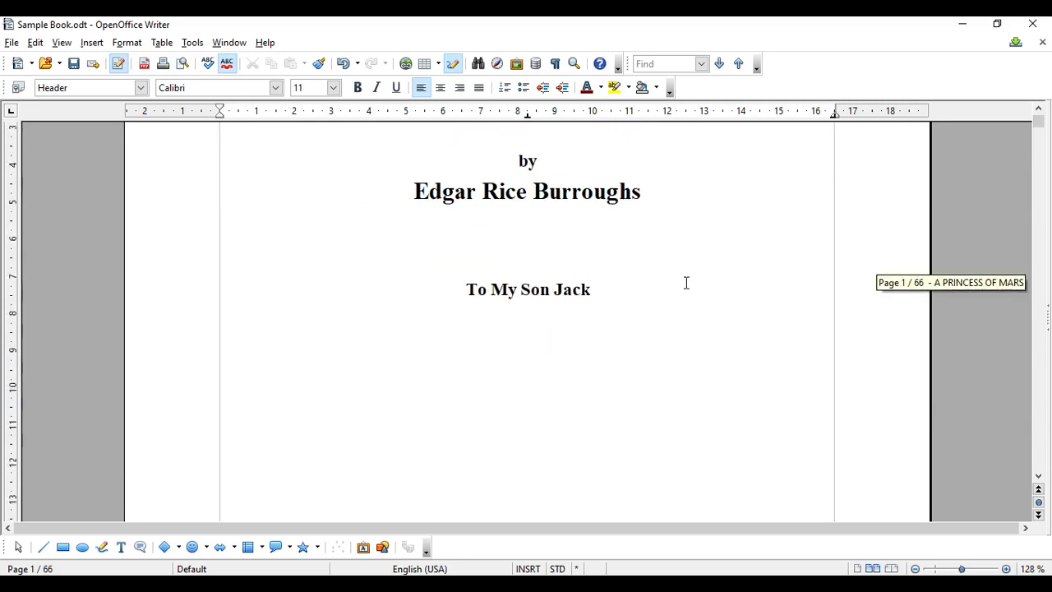
scroll(686, 282, "down", 8)
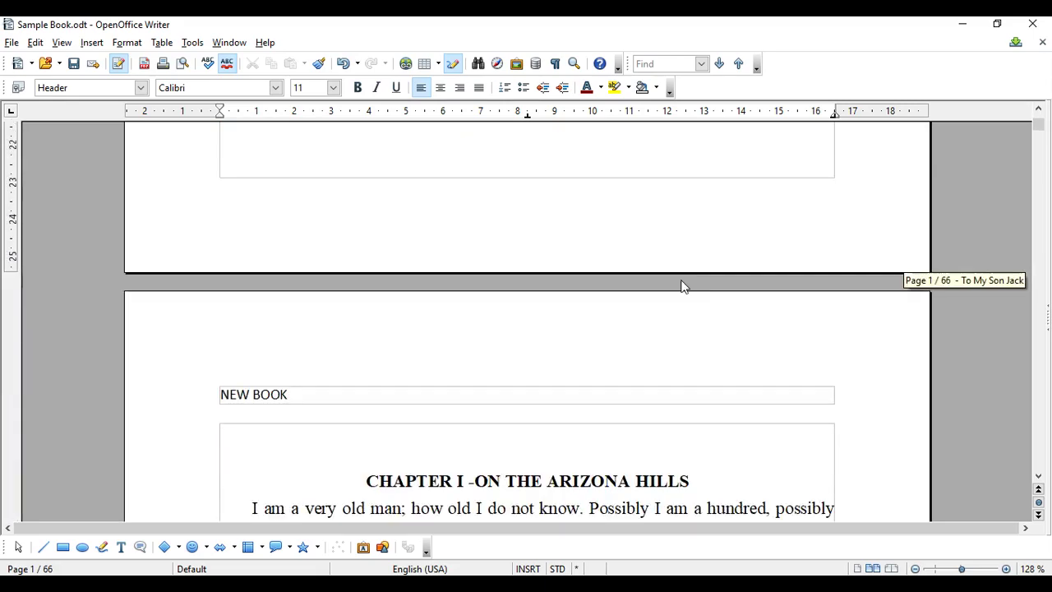
scroll(681, 285, "down", 15)
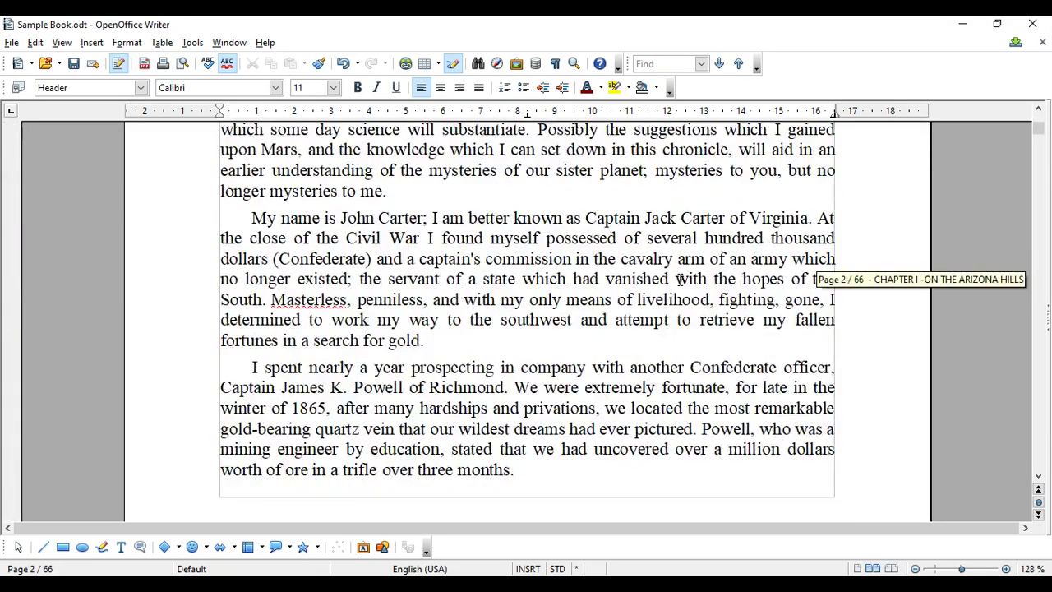
scroll(682, 281, "down", 6)
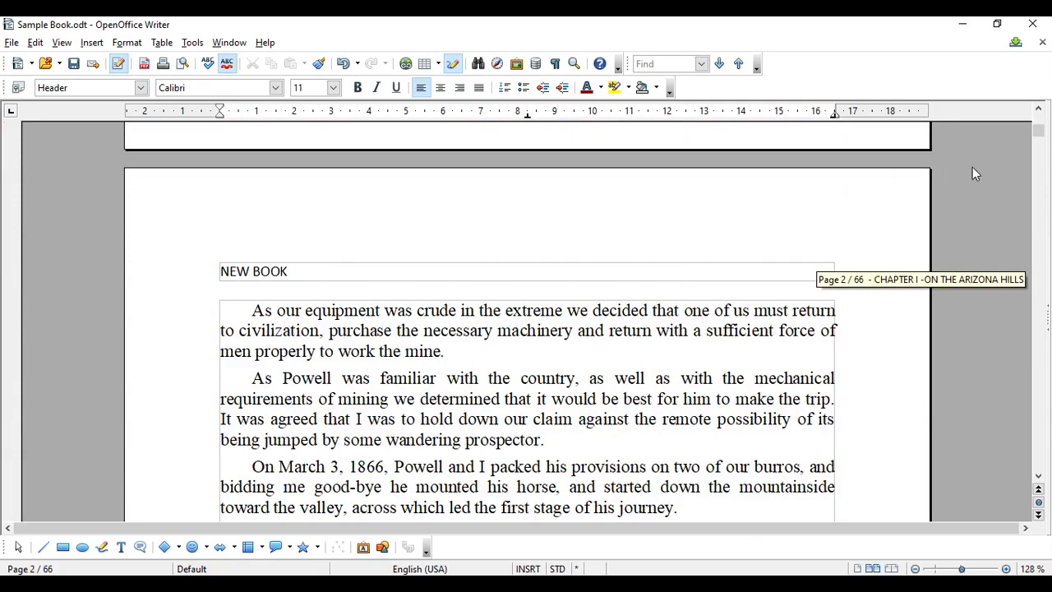
scroll(972, 173, "down", 12)
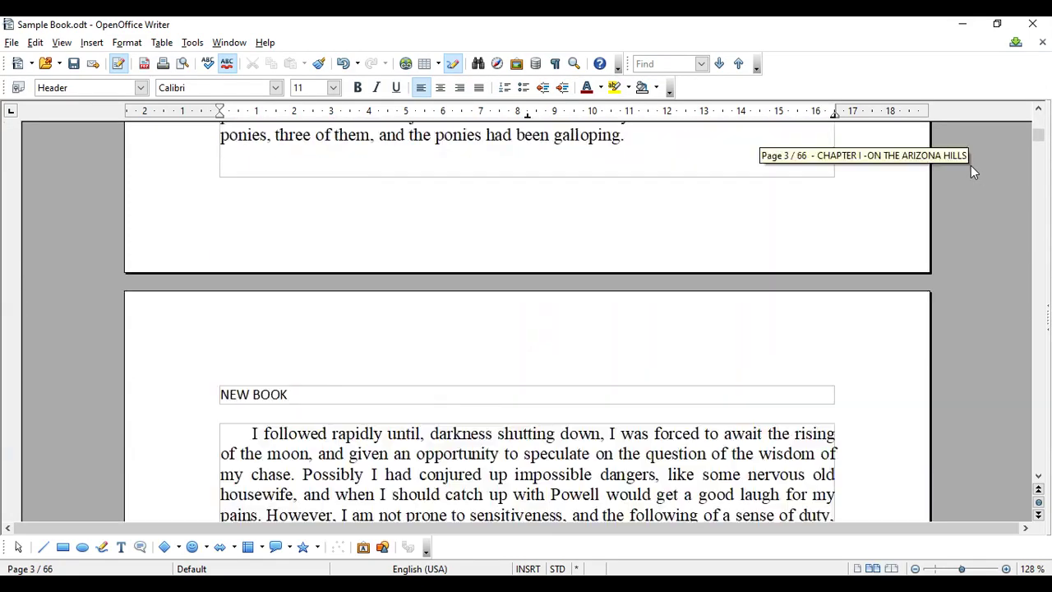
scroll(971, 165, "down", 3)
left_click_drag(1039, 135, 1022, 467)
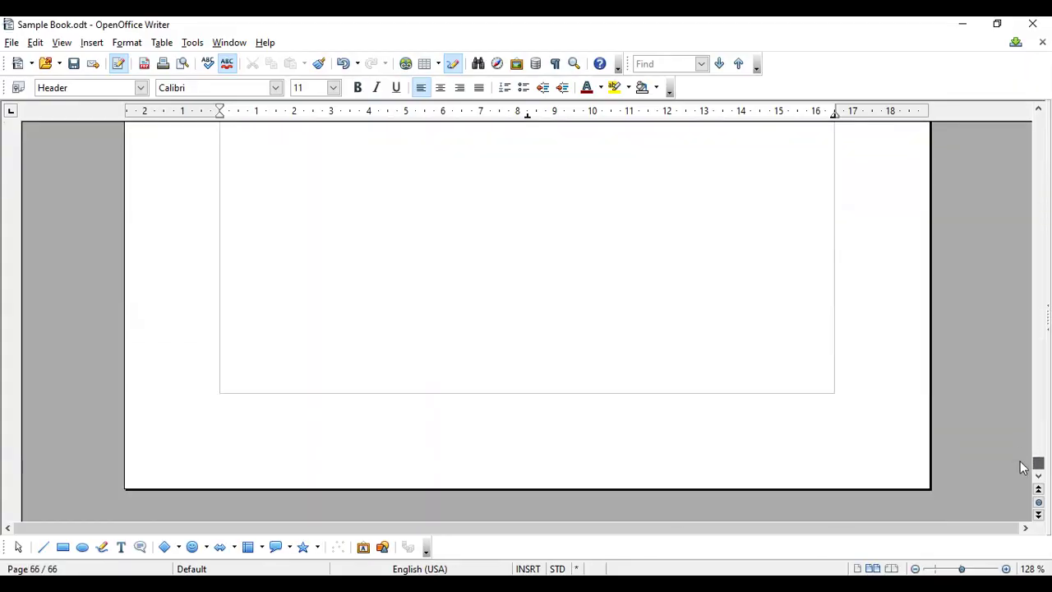
scroll(1022, 467, "up", 3)
scroll(716, 353, "up", 6)
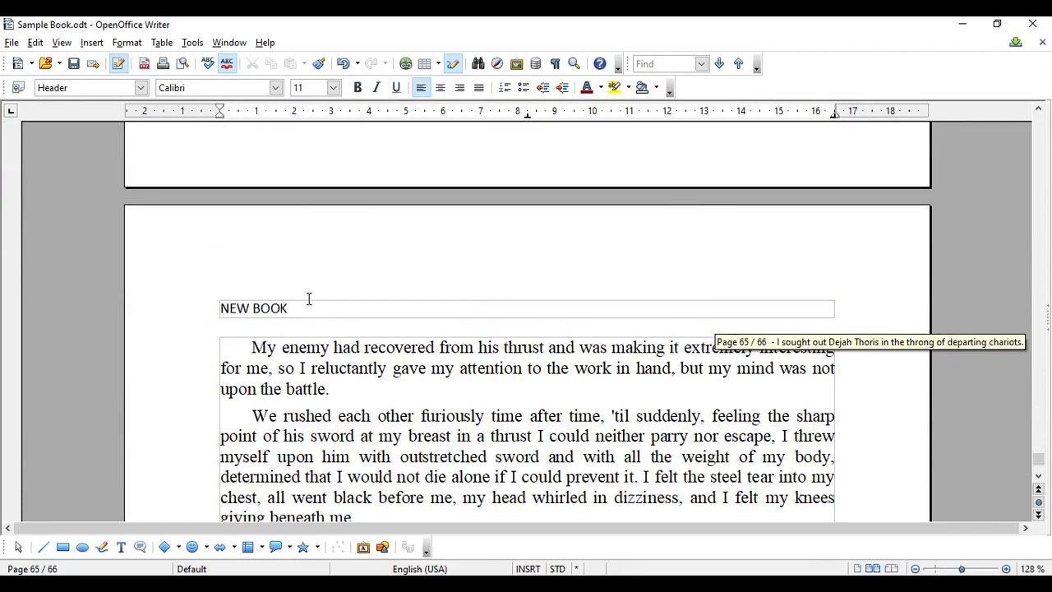
scroll(309, 298, "up", 8)
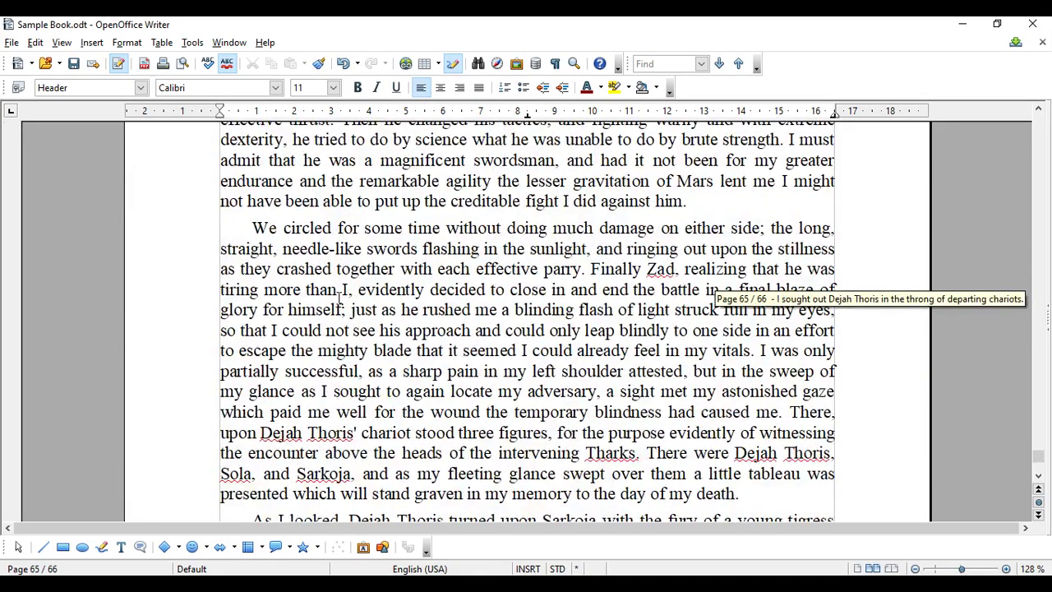
left_click_drag(1041, 457, 1040, 115)
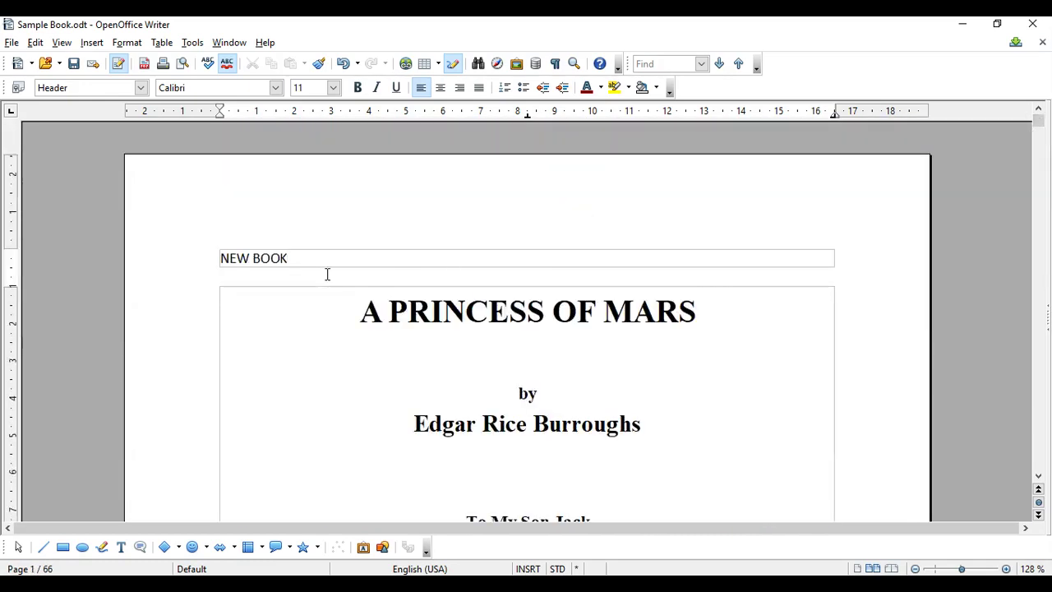
scroll(327, 276, "down", 10)
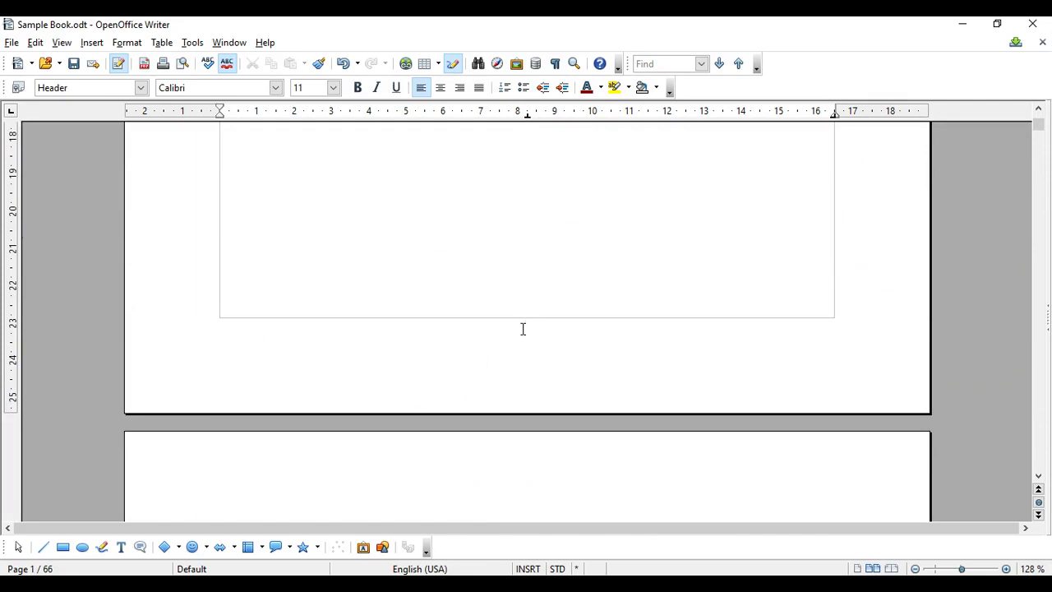
scroll(523, 329, "up", 10)
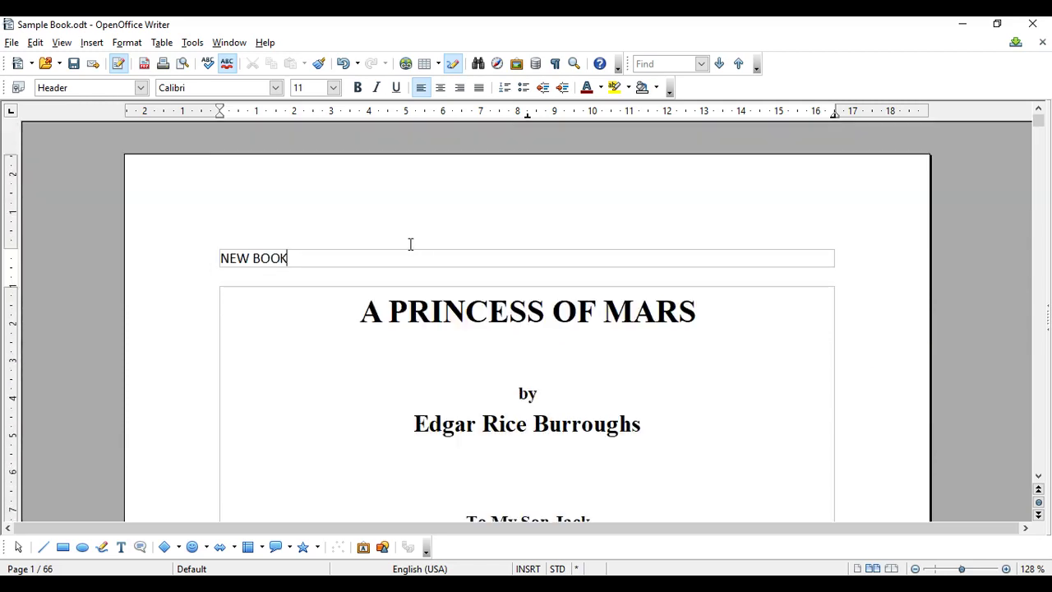
- Turn on the footer for the Default page style and apply the change
left_click(131, 44)
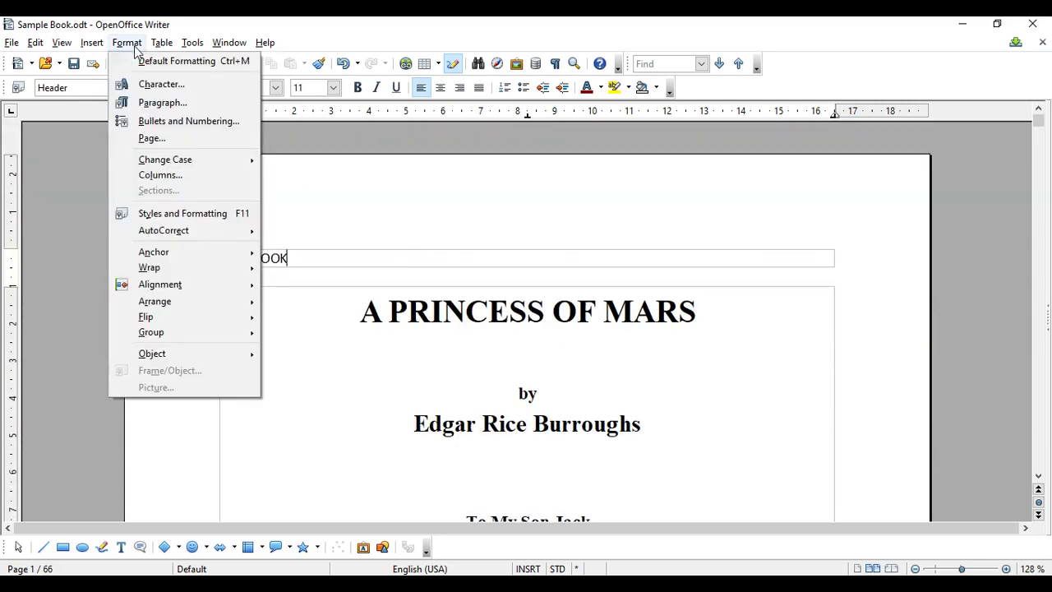
left_click(159, 137)
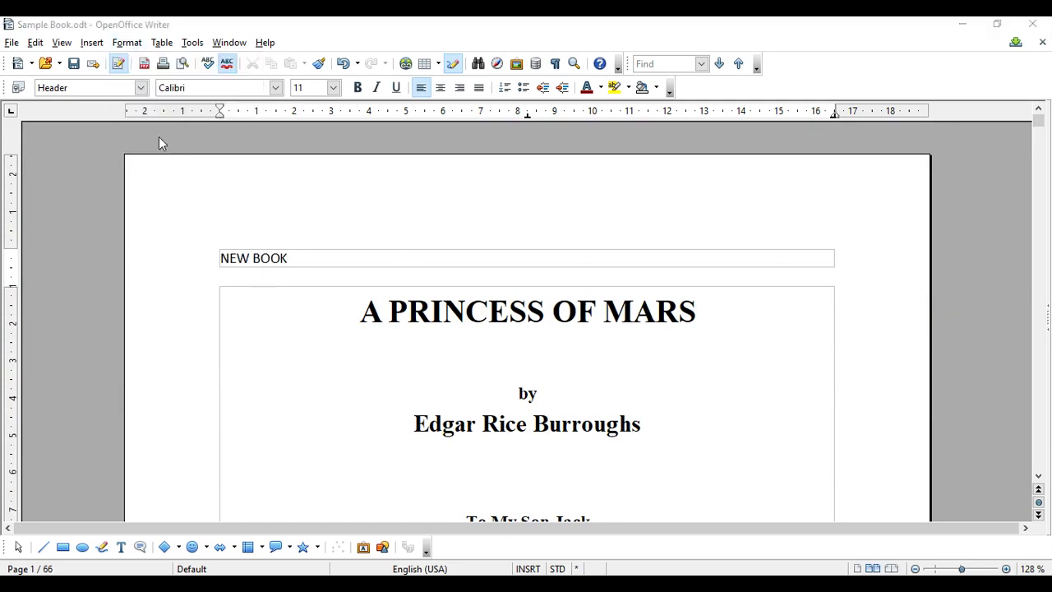
left_click(488, 156)
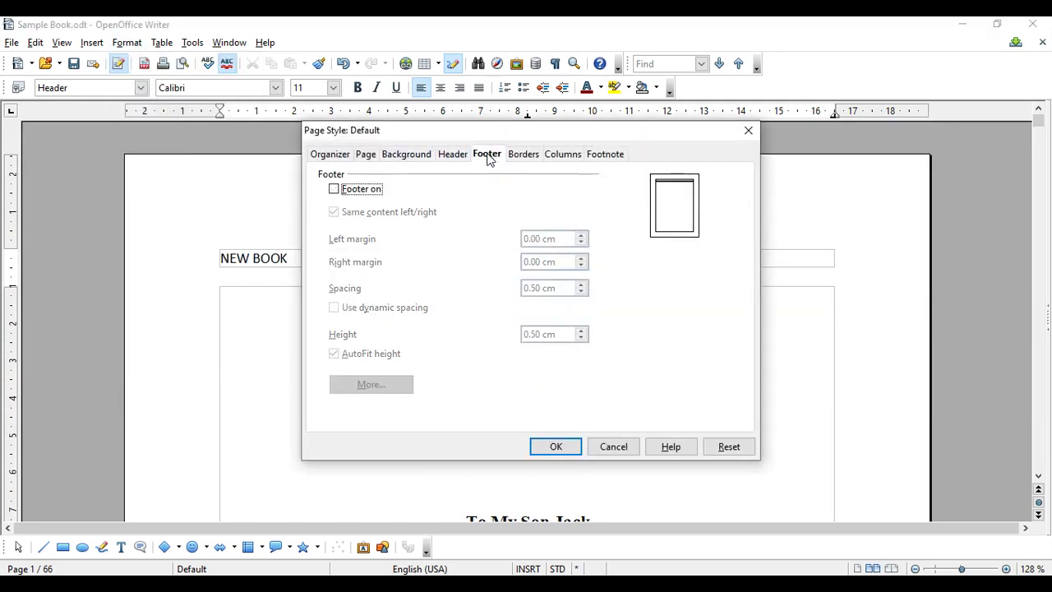
left_click(367, 192)
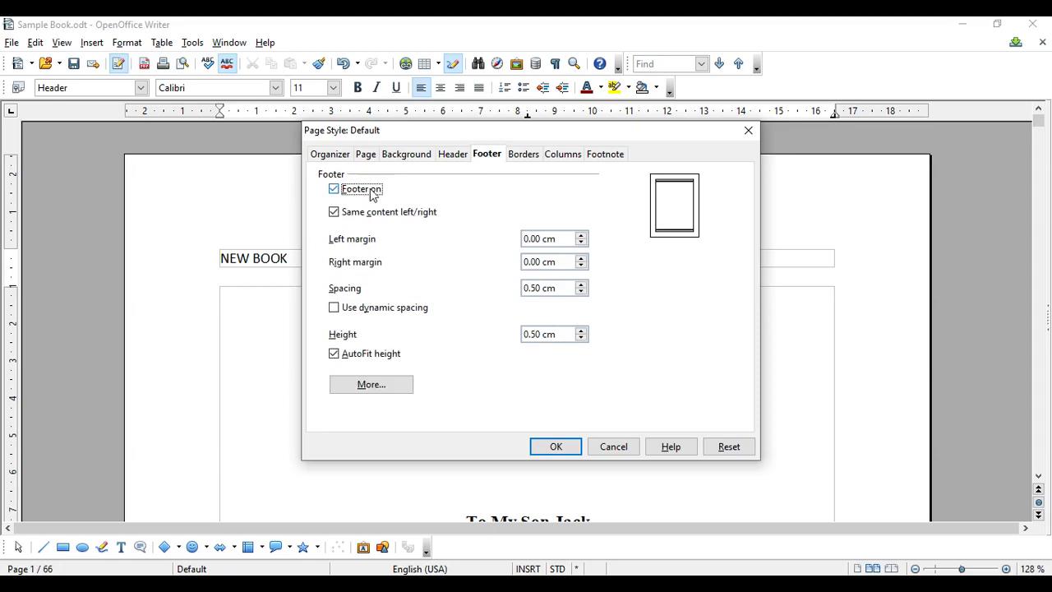
left_click(565, 451)
- Enter "1" in the footer of the title page
scroll(527, 453, "down", 15)
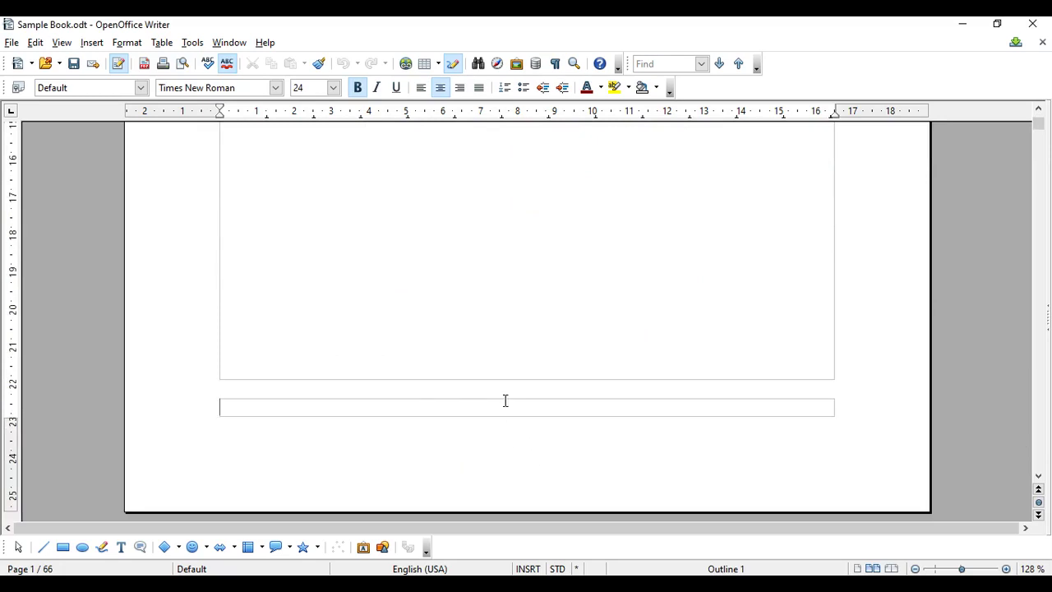
left_click(501, 405)
scroll(480, 407, "down", 1)
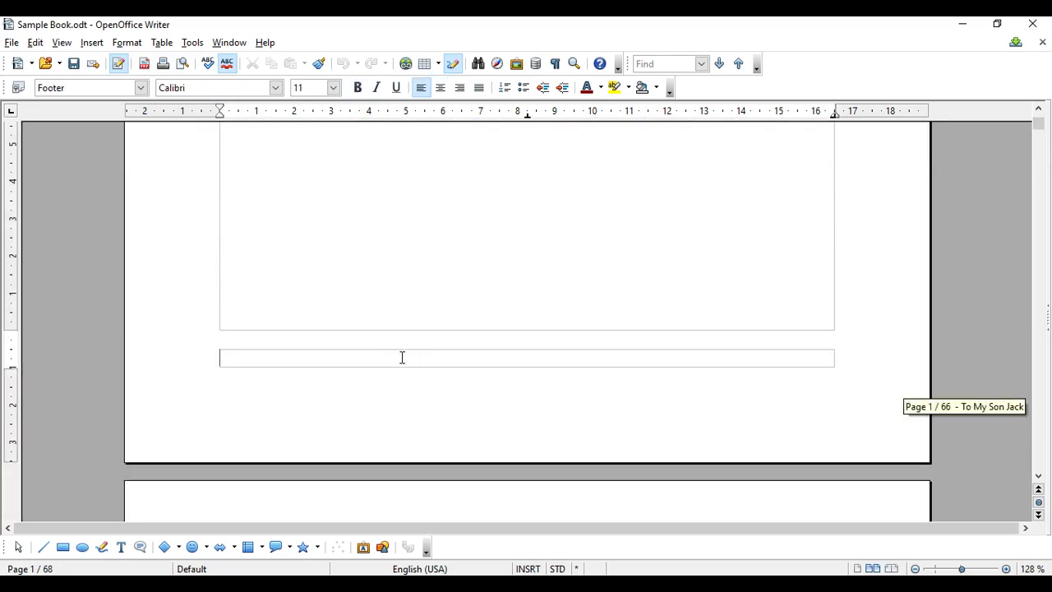
type("1")
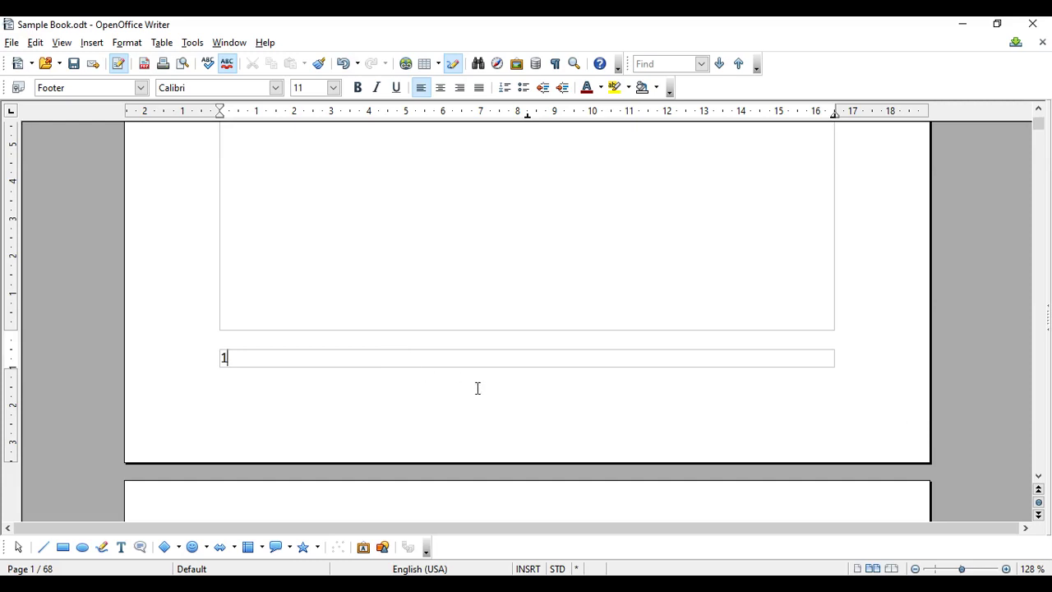
- Examine the footer and header text on the pages following the title page, and return to the title page
scroll(478, 388, "down", 20)
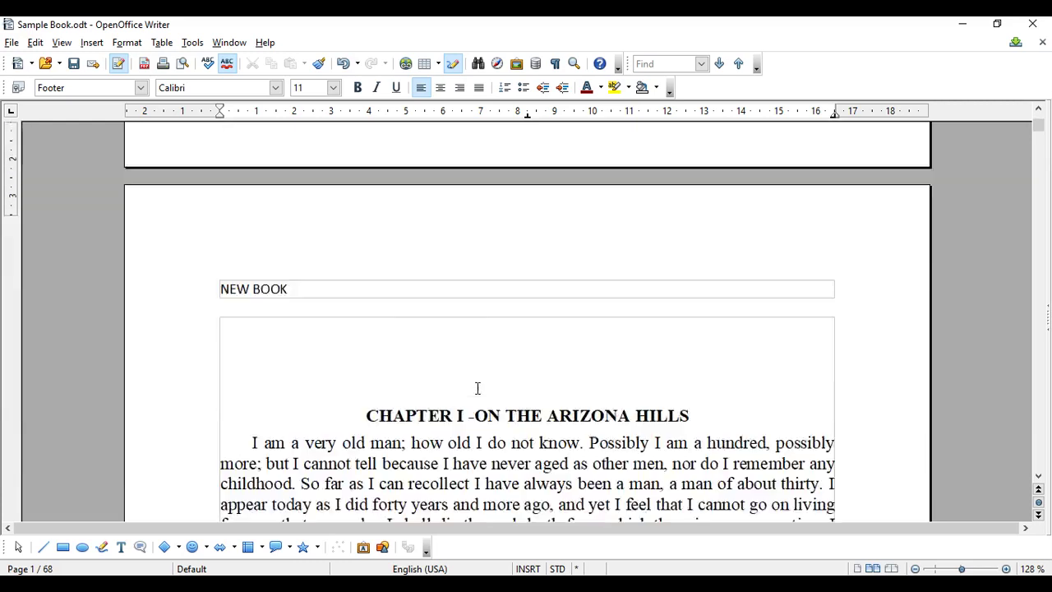
scroll(475, 388, "down", 20)
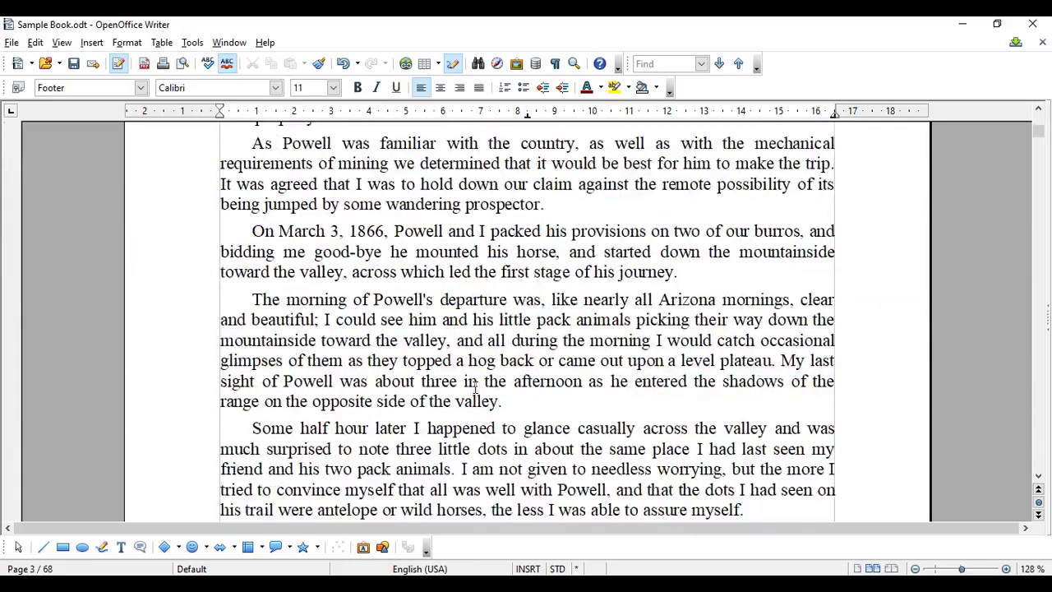
scroll(475, 388, "down", 20)
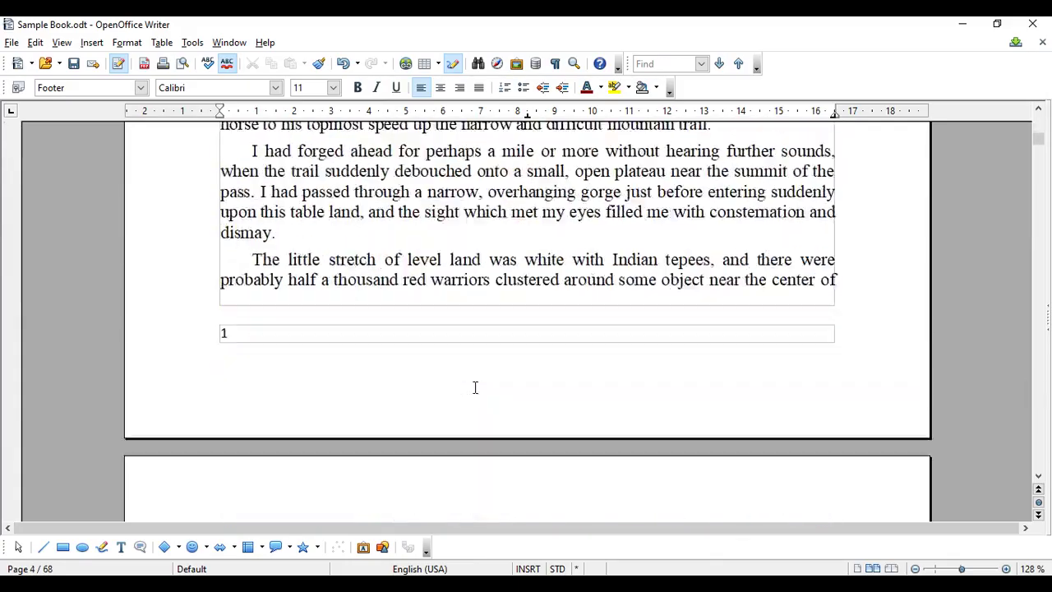
scroll(475, 388, "down", 20)
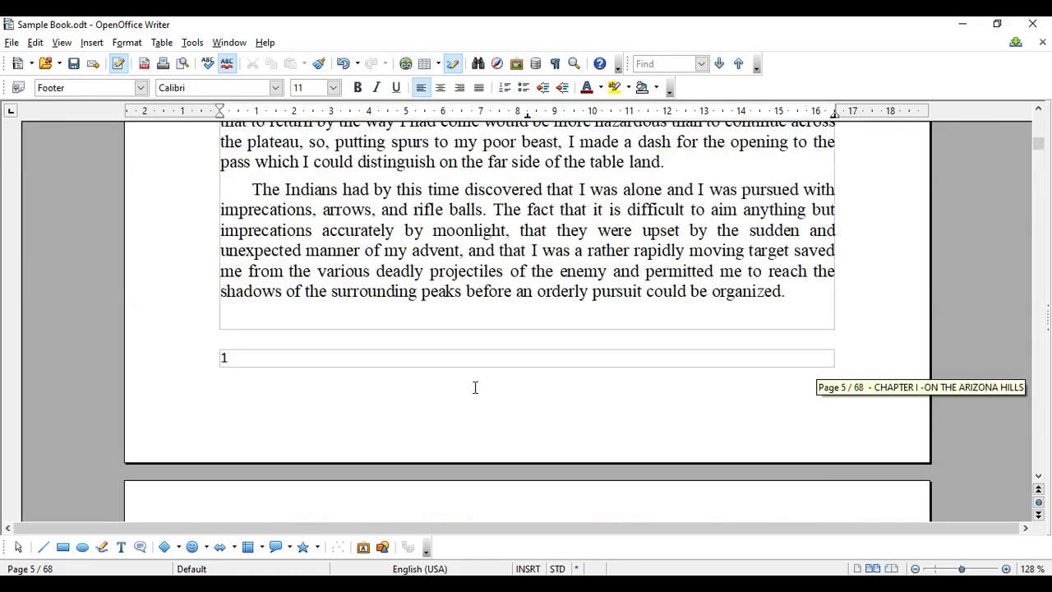
scroll(475, 388, "down", 20)
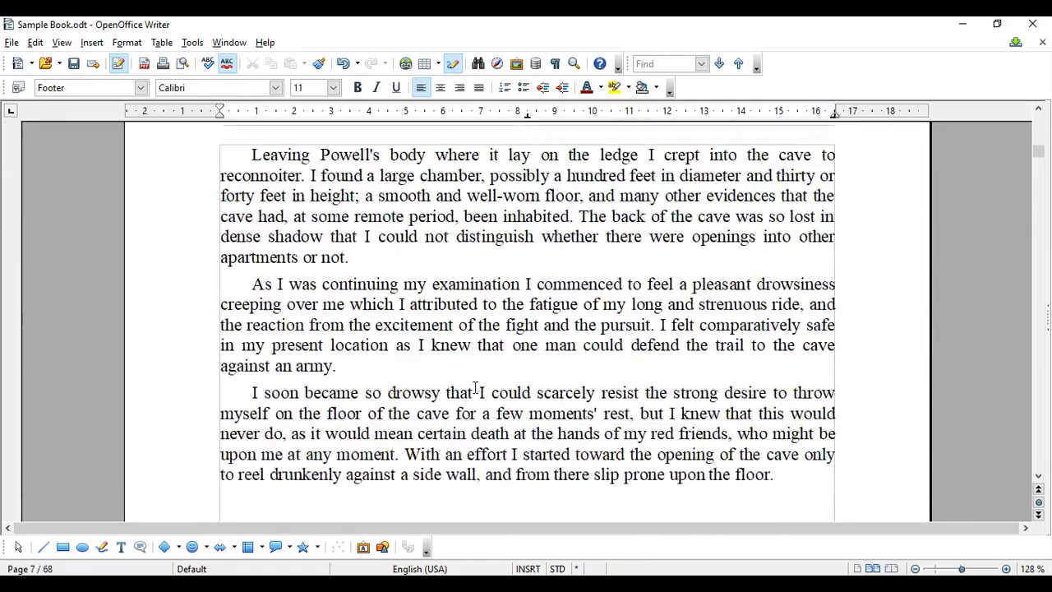
scroll(472, 384, "down", 20)
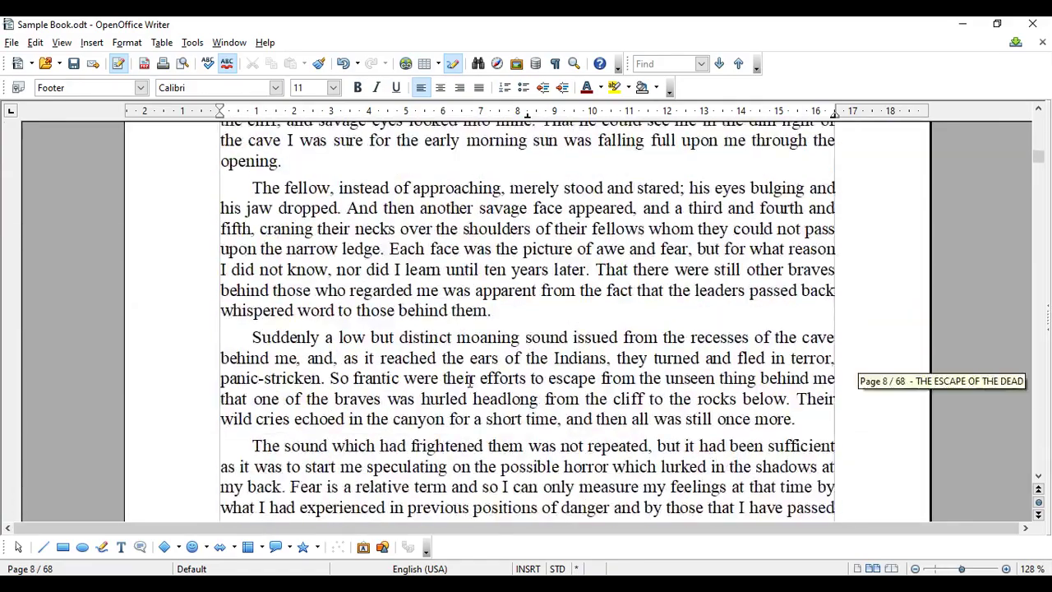
scroll(465, 381, "down", 20)
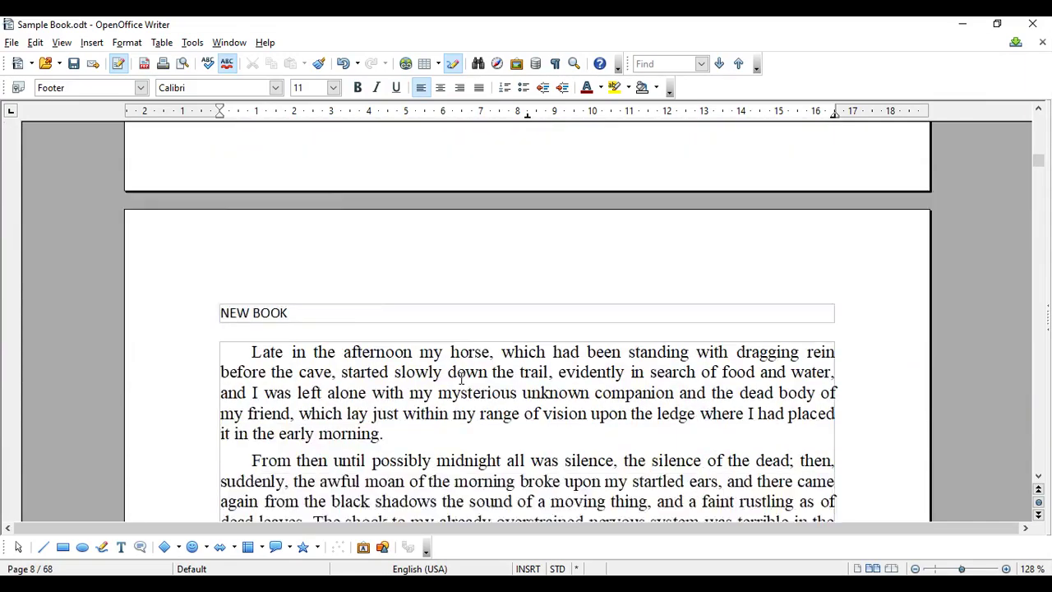
scroll(460, 376, "down", 3)
scroll(952, 189, "up", 13)
left_click_drag(1037, 162, 1037, 118)
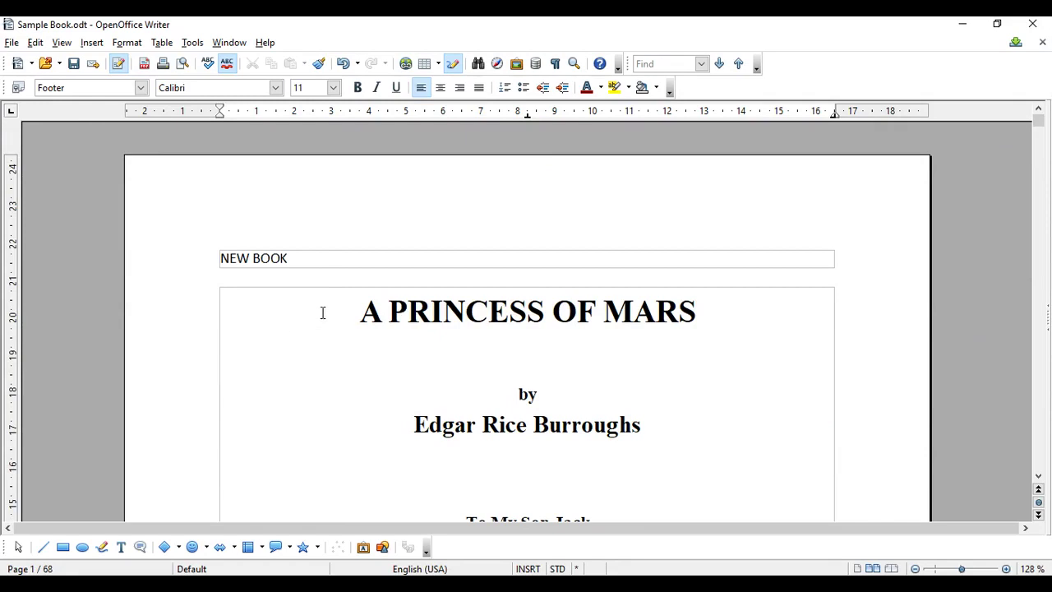
- Insert a date field directly after "NEW BOOK" in the title page header
left_click(92, 43)
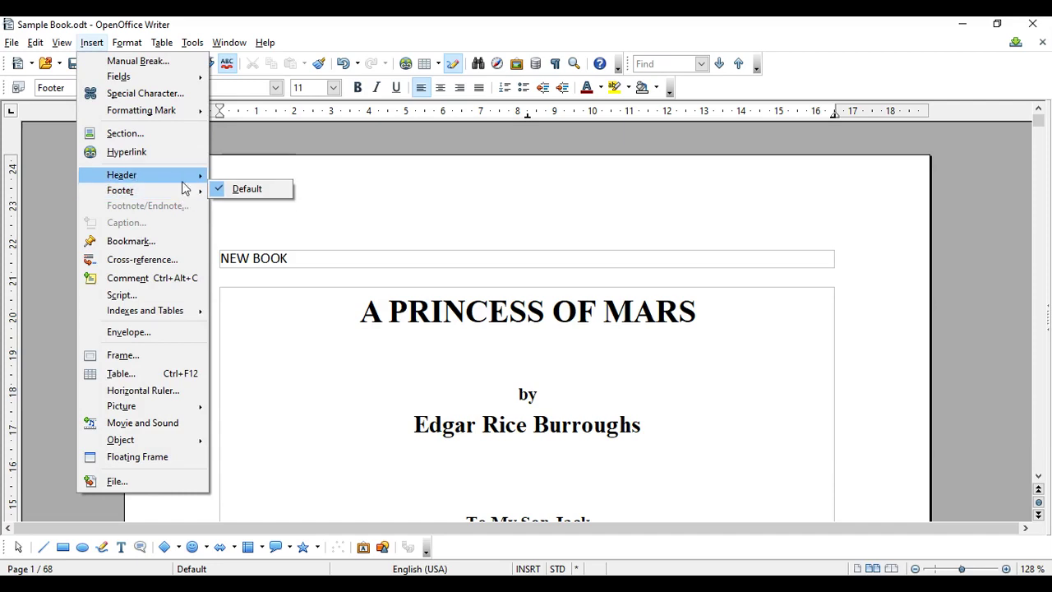
mouse_move(182, 180)
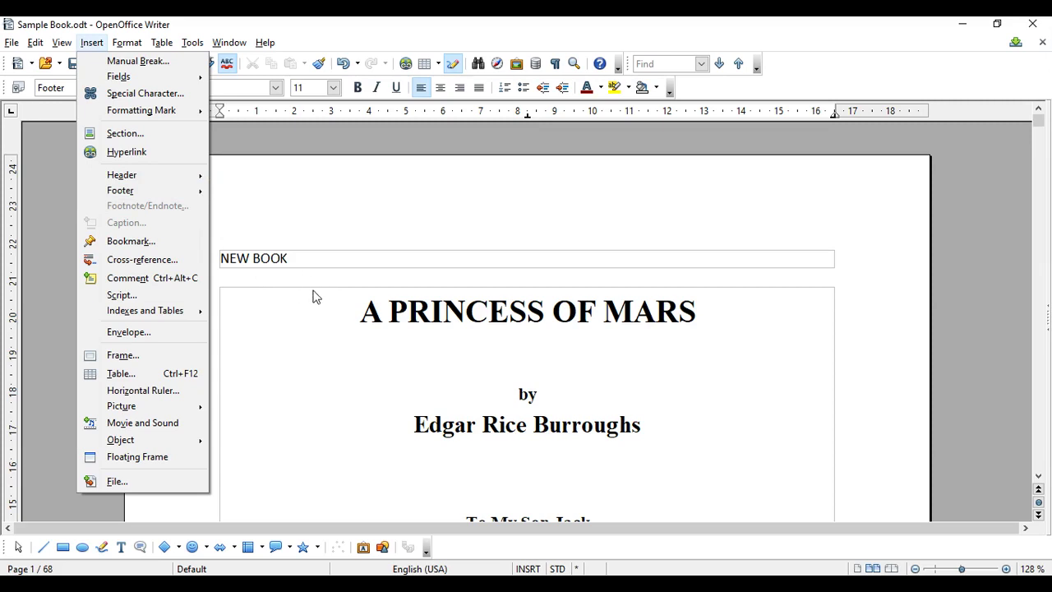
left_click(350, 262)
left_click(330, 258)
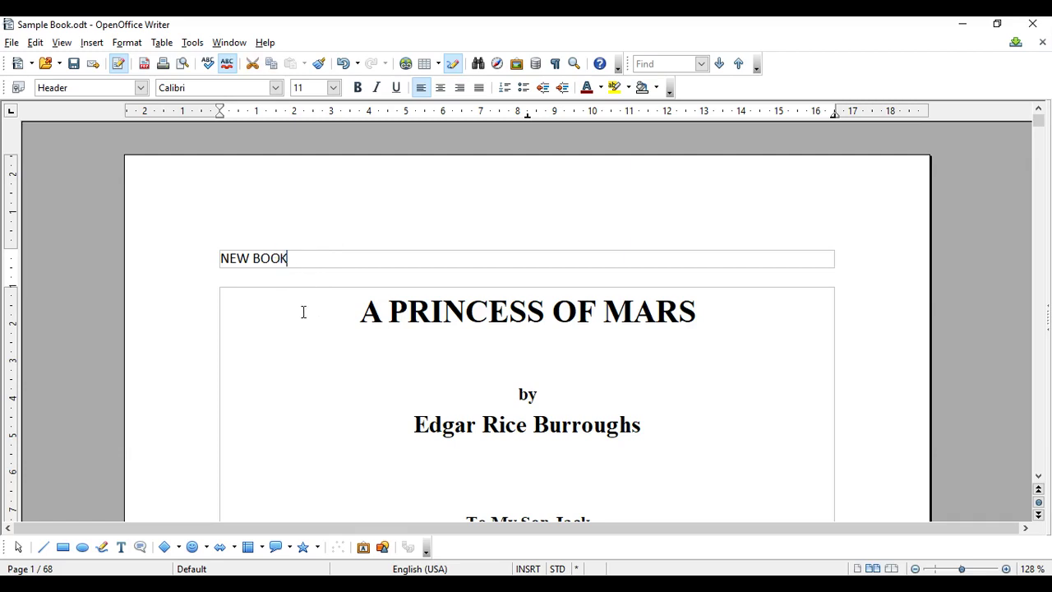
left_click(93, 45)
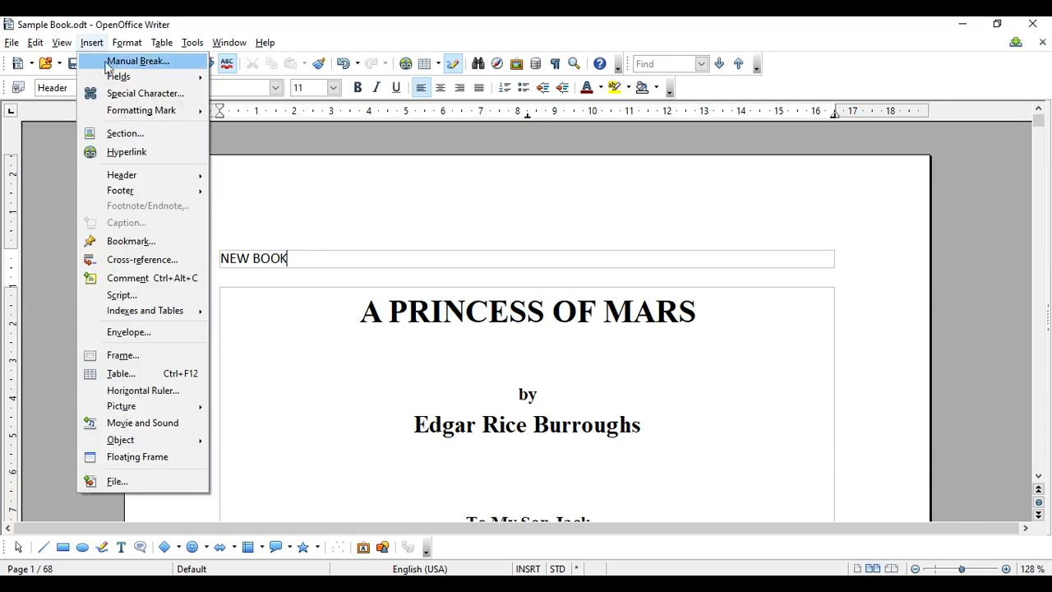
mouse_move(138, 77)
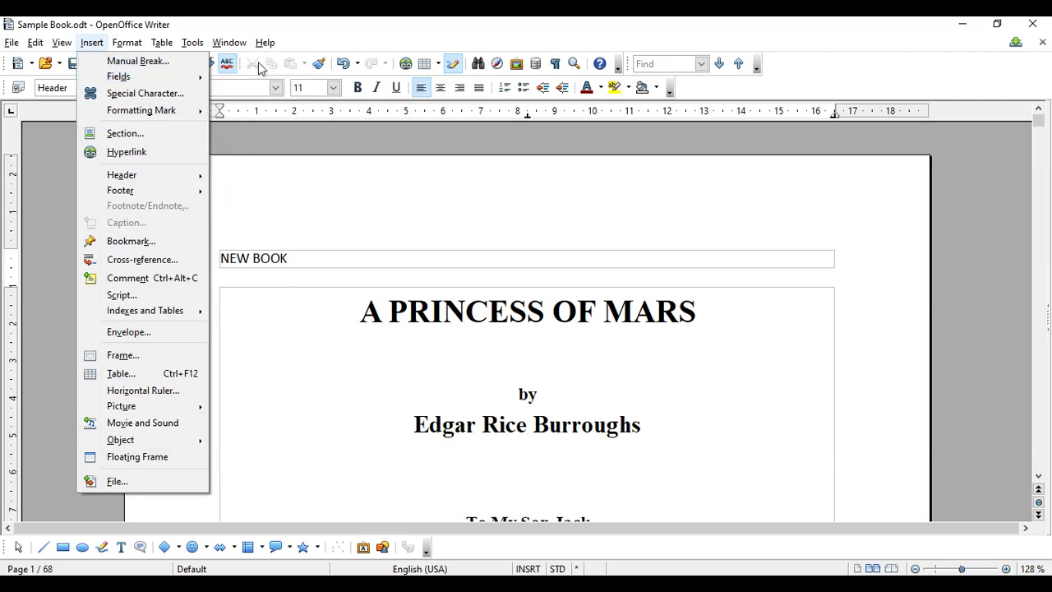
mouse_move(186, 82)
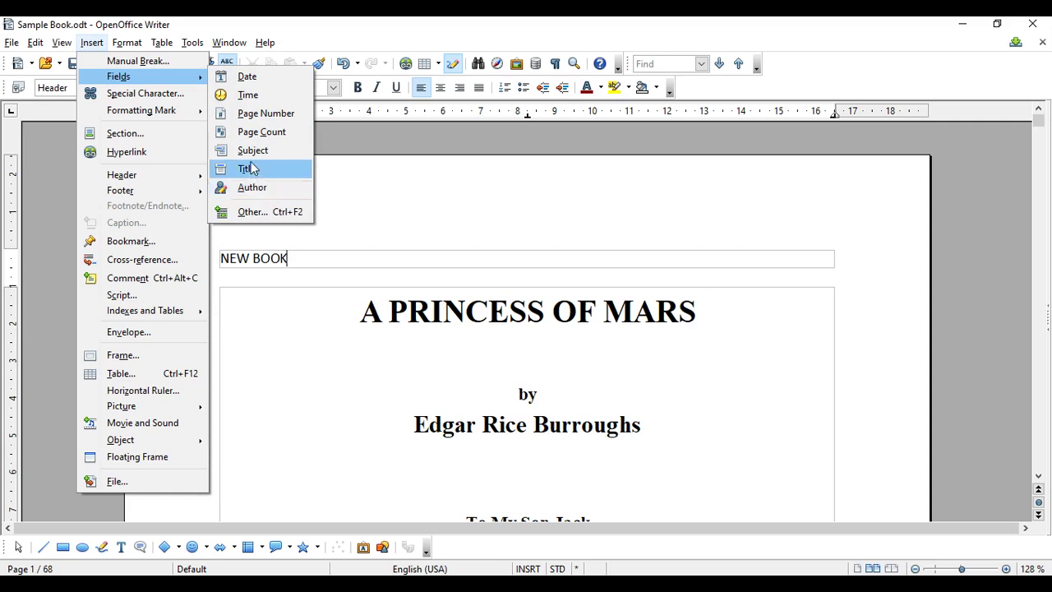
left_click(246, 77)
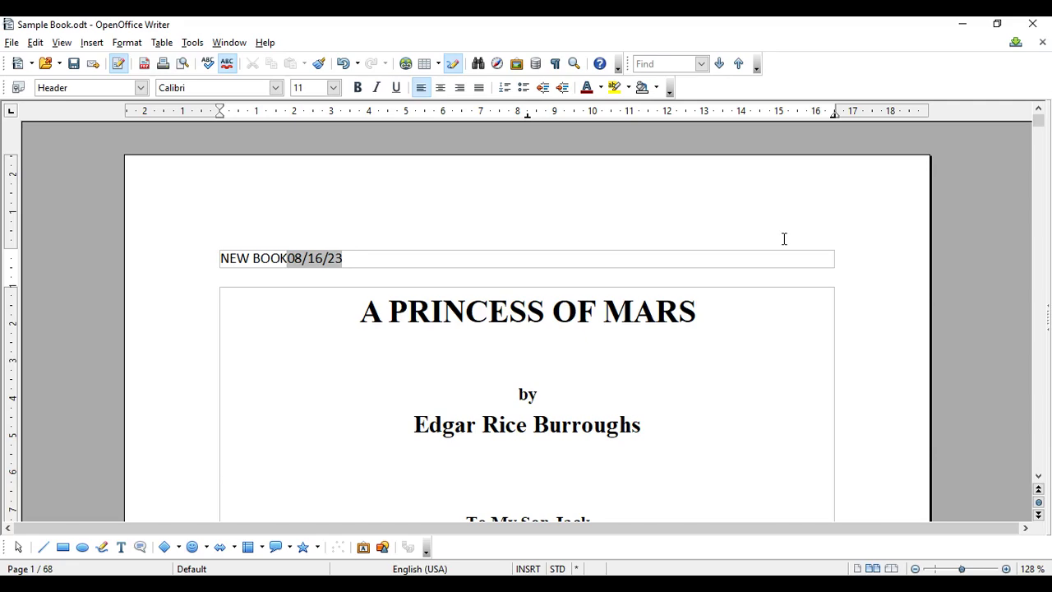
- Insert a page number field at the right end of the header line, tabbed over from the date
scroll(704, 321, "down", 10)
scroll(705, 322, "down", 15)
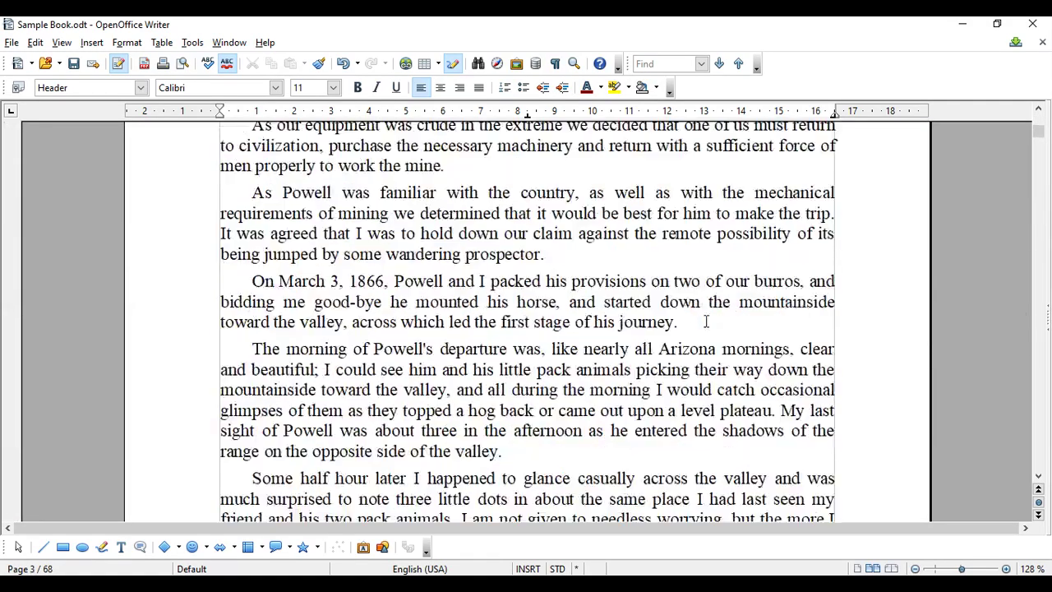
scroll(706, 321, "down", 8)
scroll(705, 321, "up", 18)
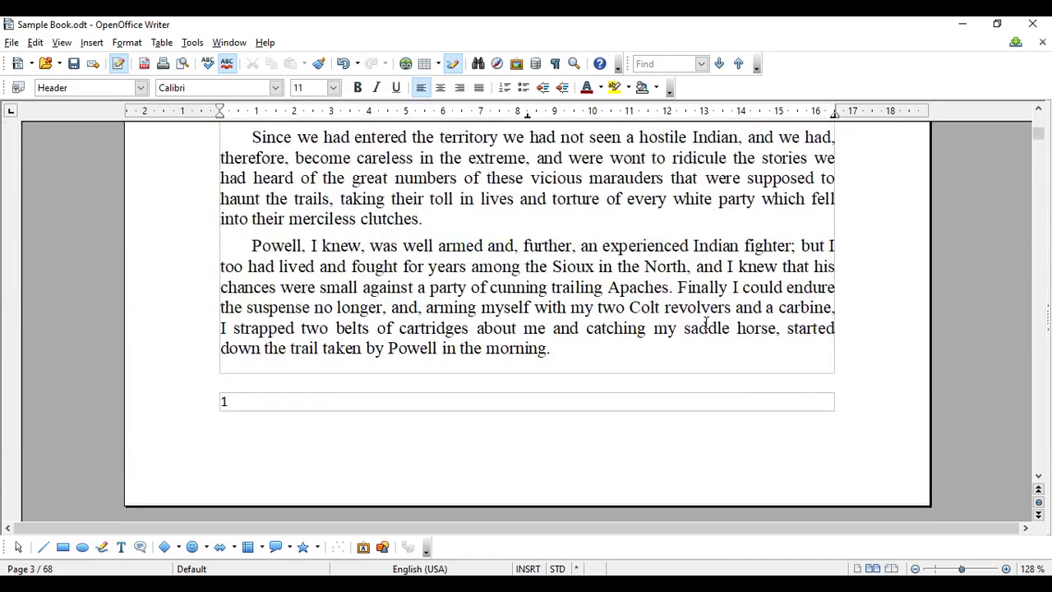
scroll(706, 322, "up", 18)
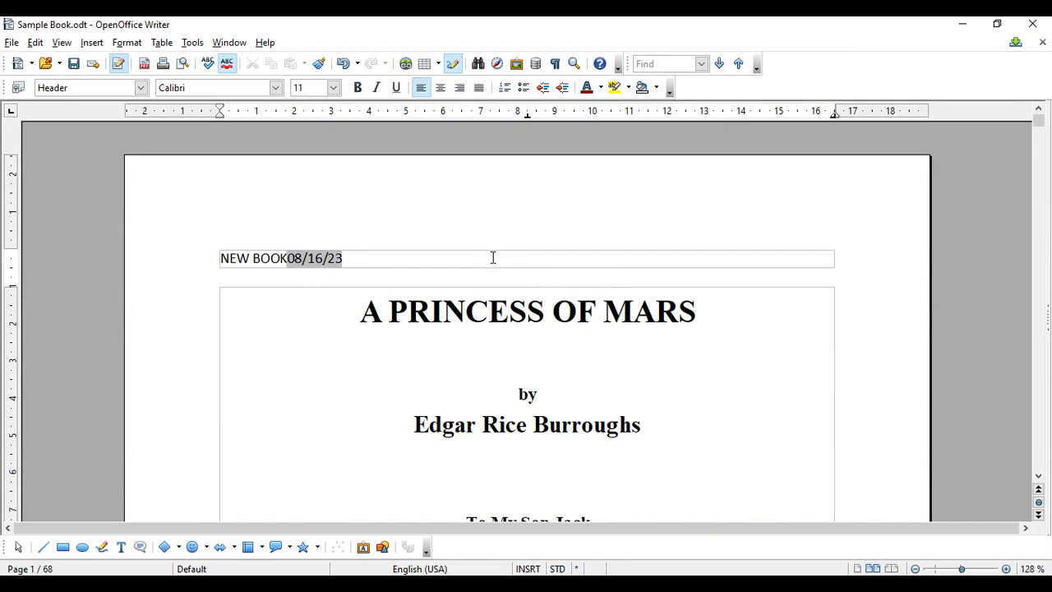
key("Return")
key("Tab")
key("Tab")
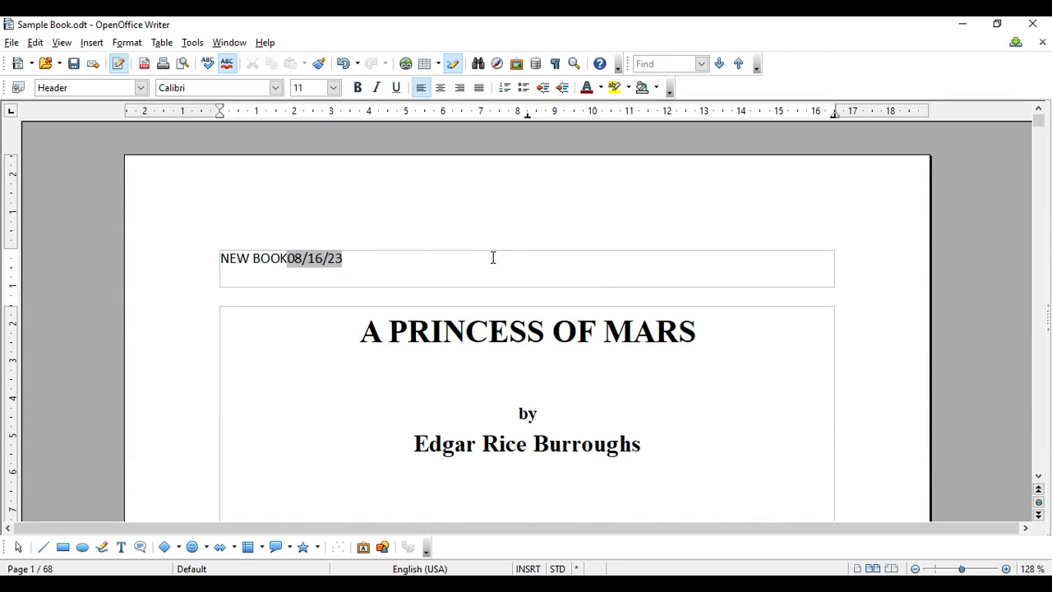
key("BackSpace")
key("BackSpace")
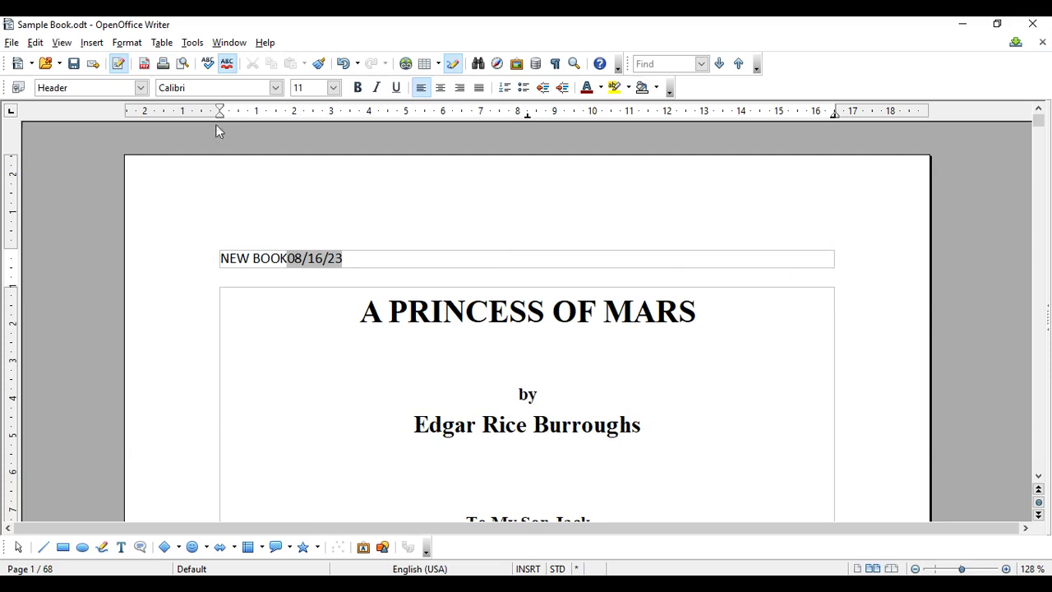
left_click(92, 42)
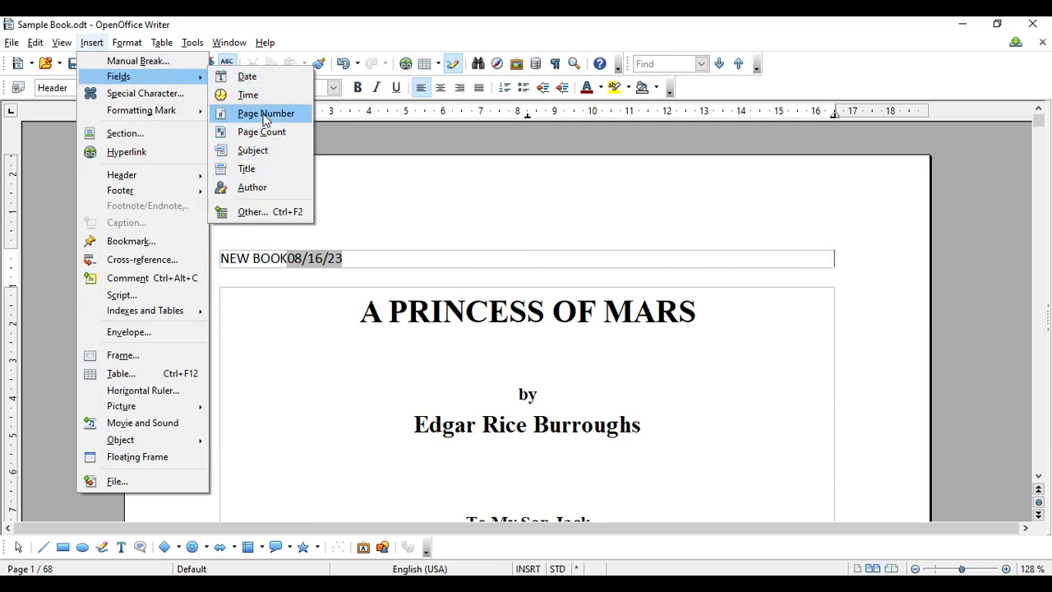
left_click(265, 114)
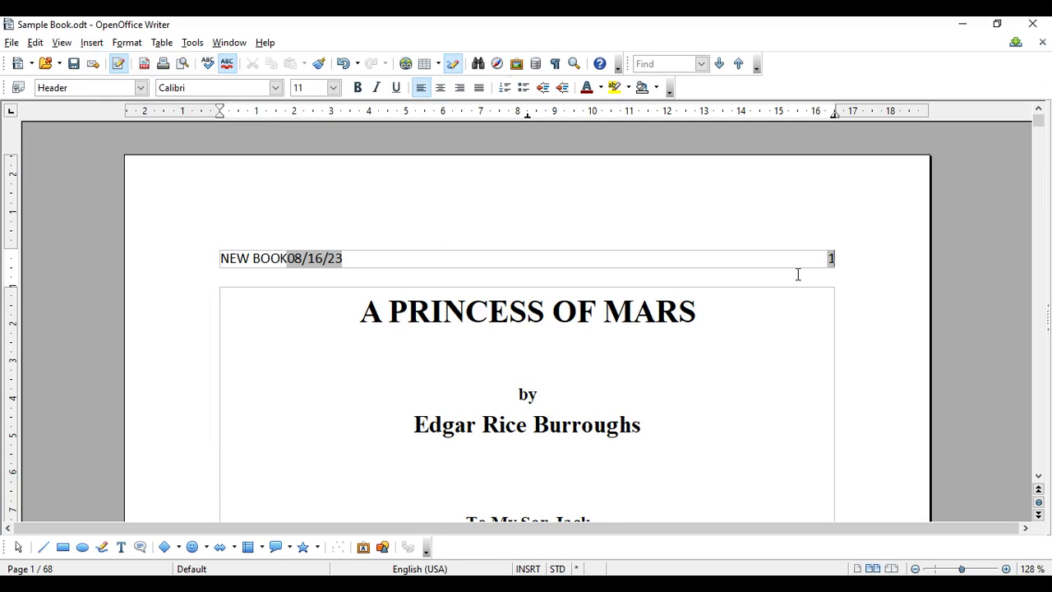
- Check the header page numbers on the pages following the title page, and return to the title page
scroll(797, 274, "down", 15)
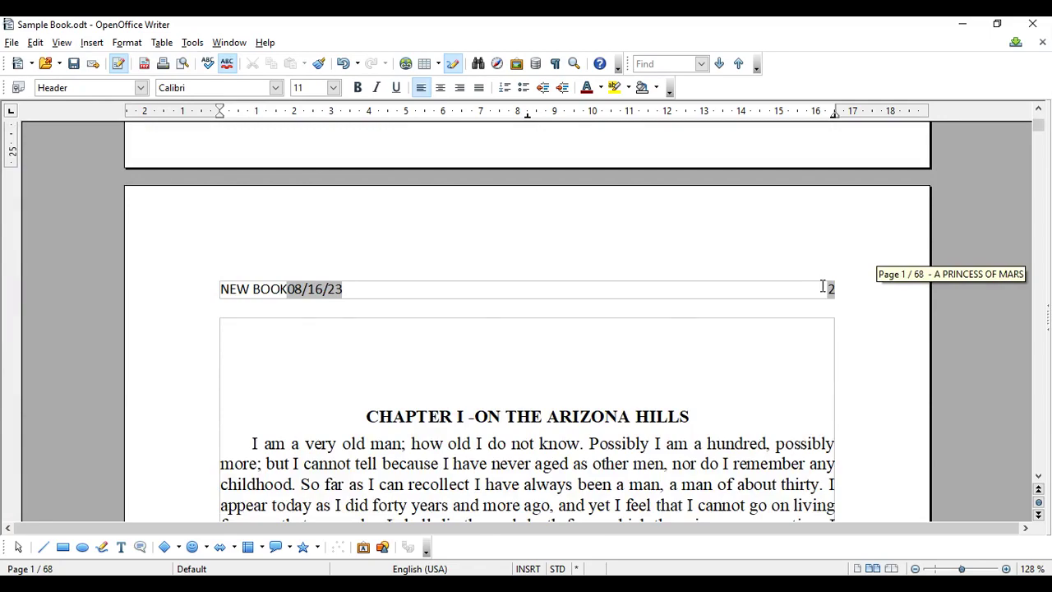
scroll(822, 285, "down", 15)
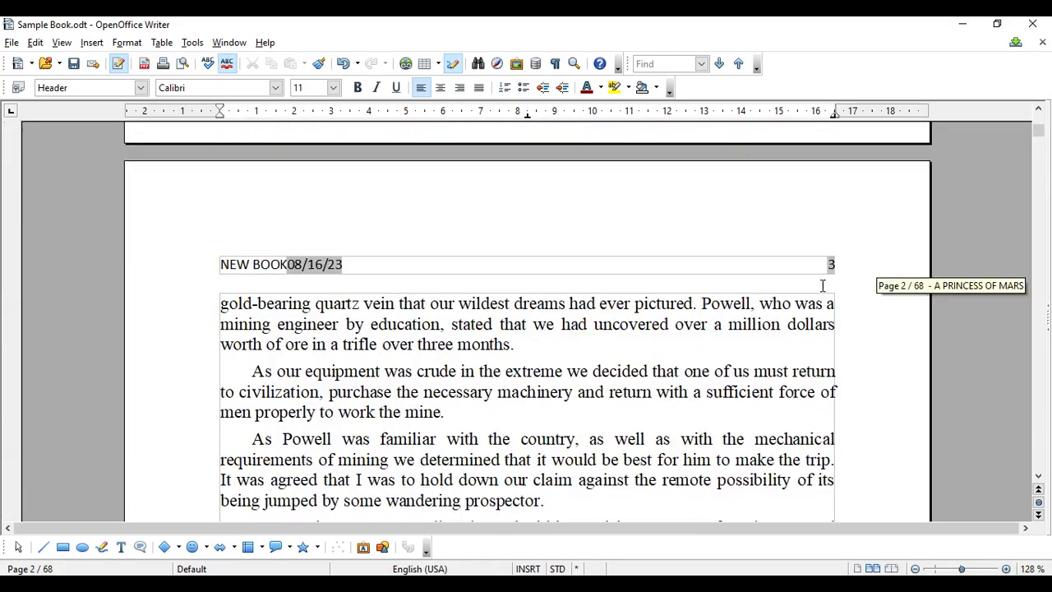
scroll(822, 280, "down", 15)
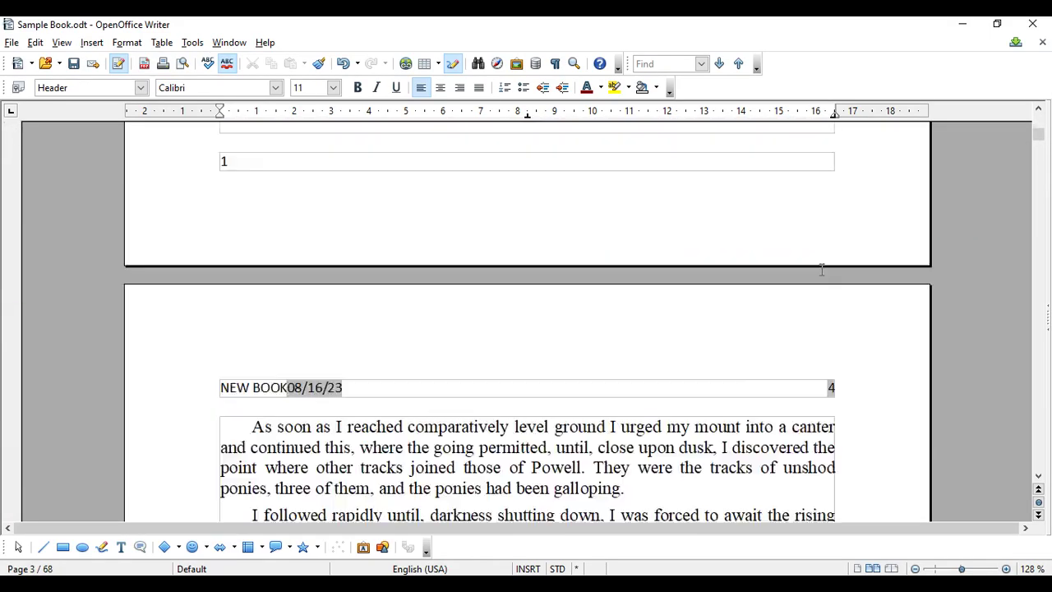
scroll(822, 270, "down", 2)
scroll(822, 270, "up", 20)
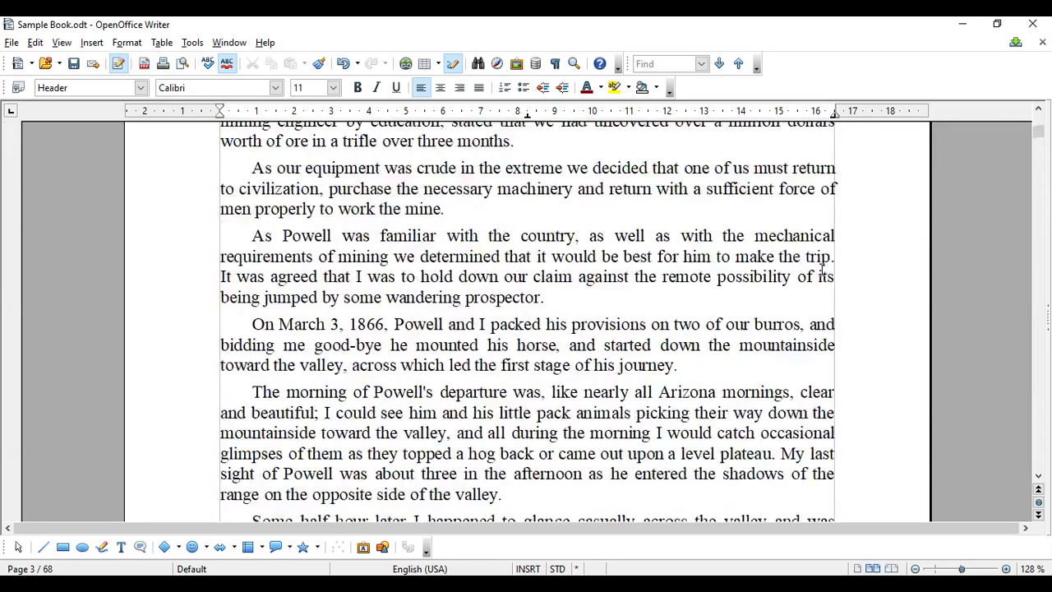
scroll(822, 269, "up", 20)
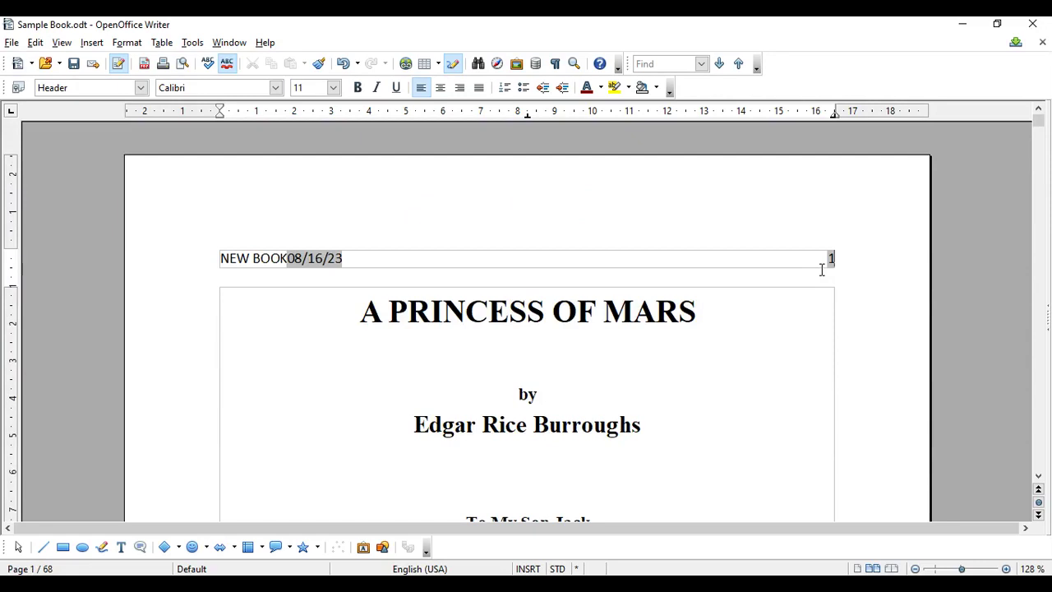
- Replace the plain "1" in the title page footer with a page number field
scroll(705, 285, "down", 1)
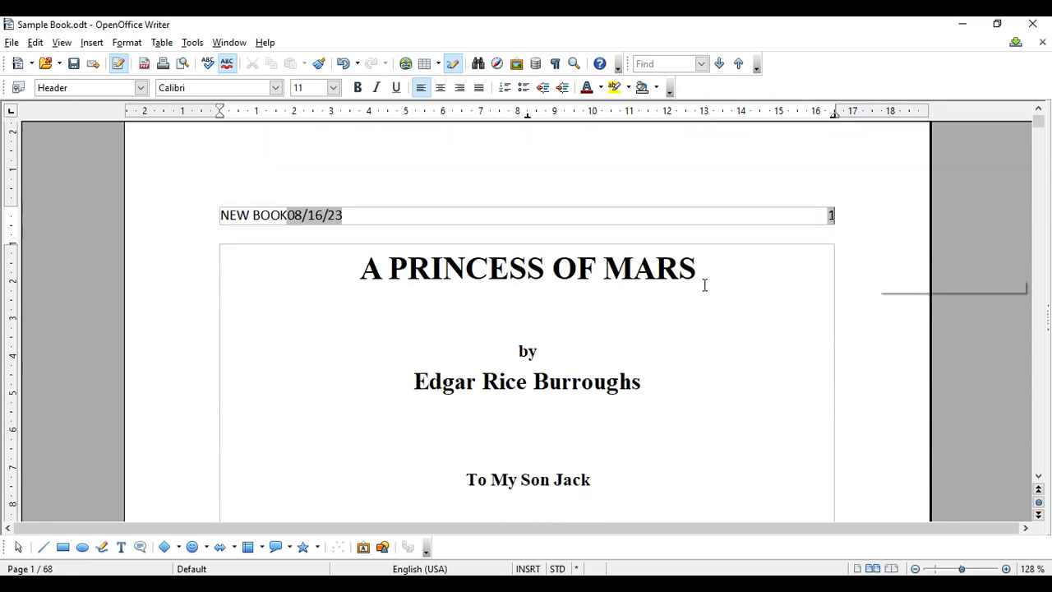
scroll(704, 284, "down", 15)
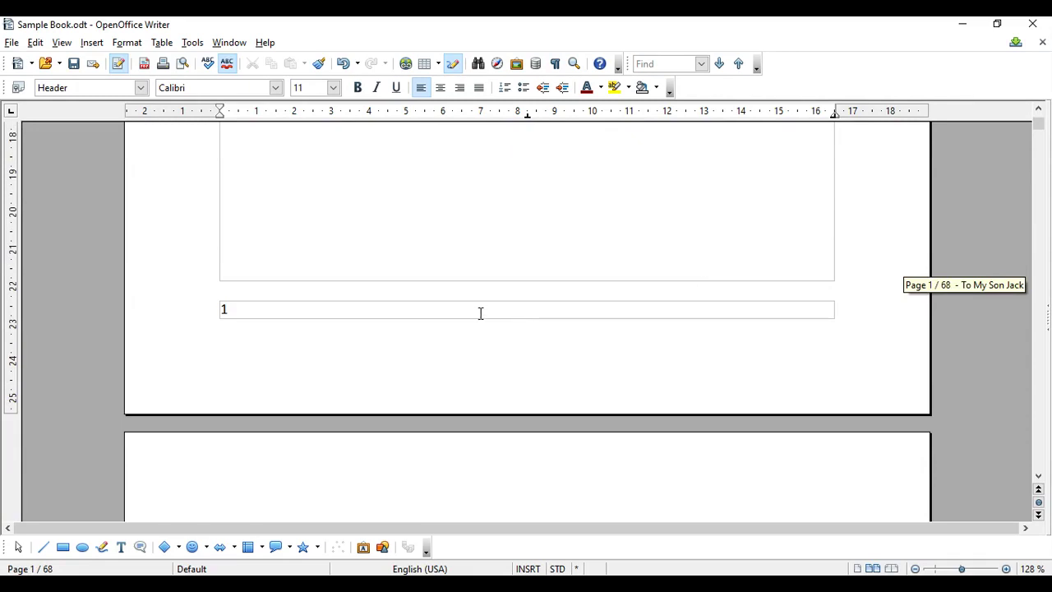
left_click(481, 313)
key("BackSpace")
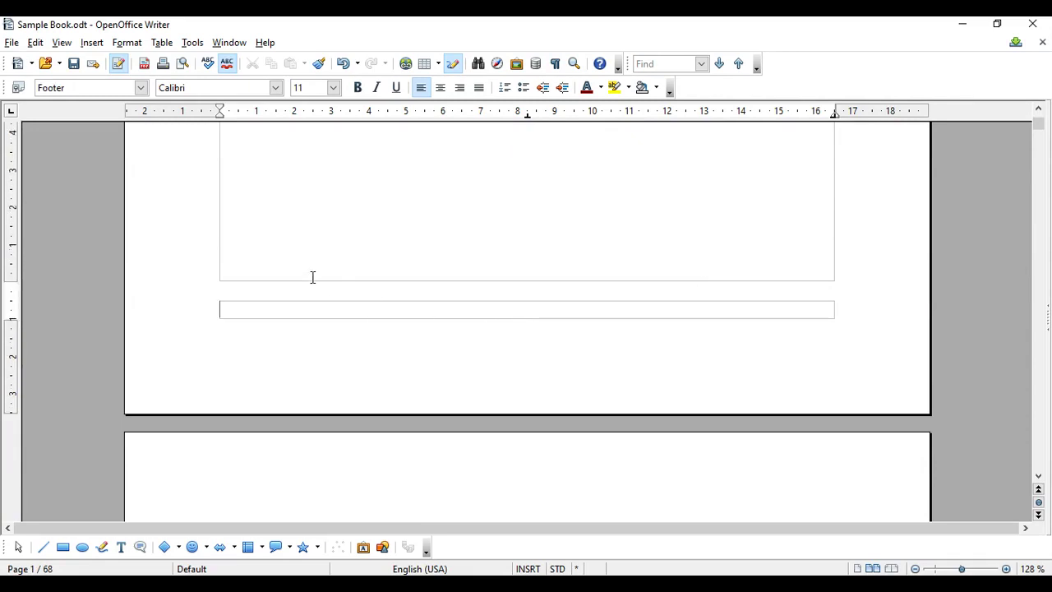
left_click(92, 45)
mouse_move(123, 78)
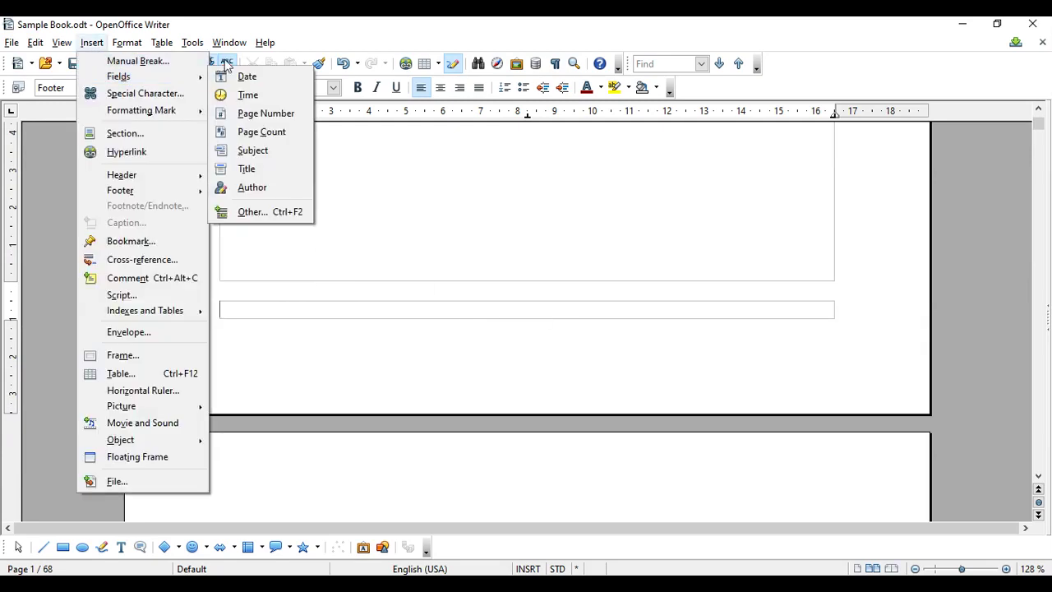
left_click(269, 117)
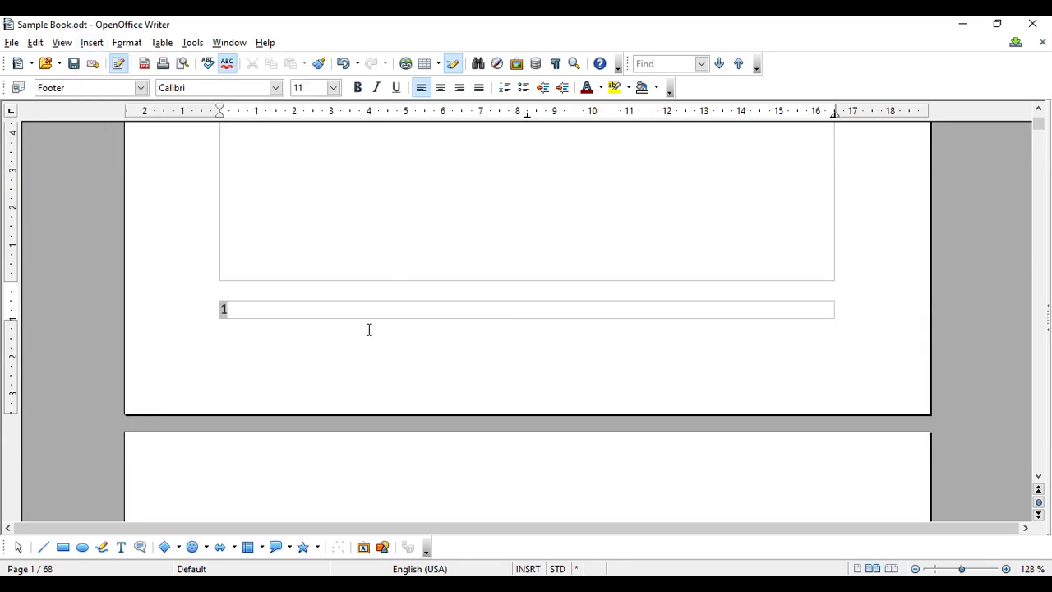
- Check the footer page numbers on the pages following the title page, and go back toward the title page
scroll(369, 329, "down", 18)
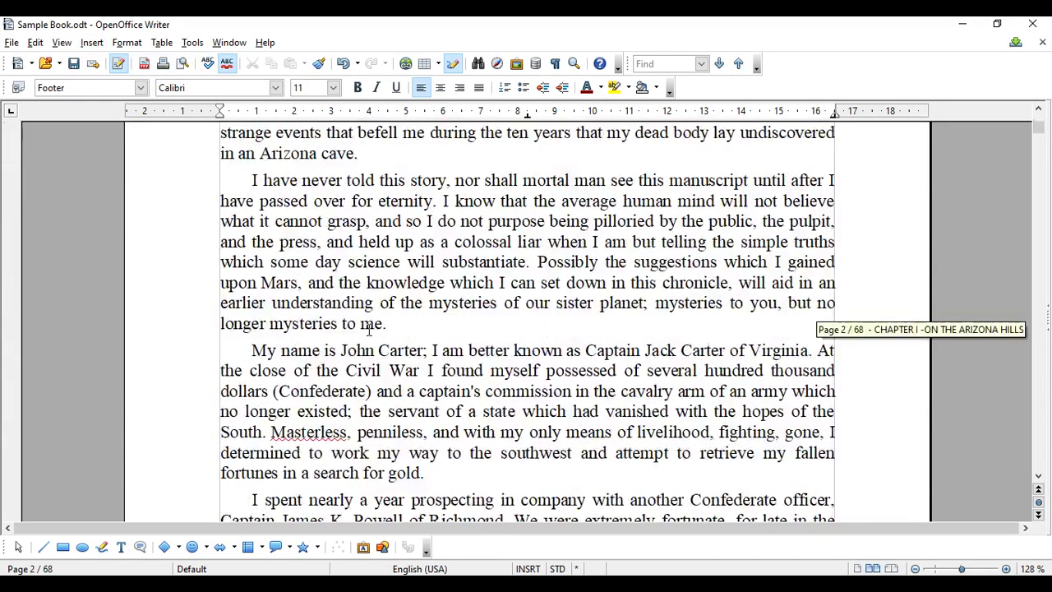
scroll(369, 330, "down", 18)
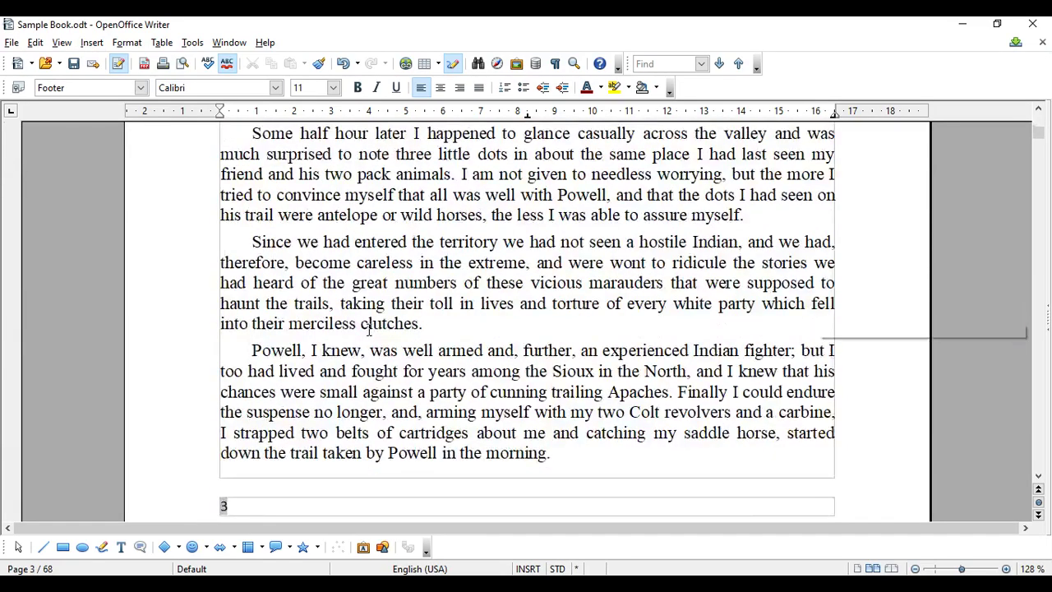
scroll(369, 329, "down", 10)
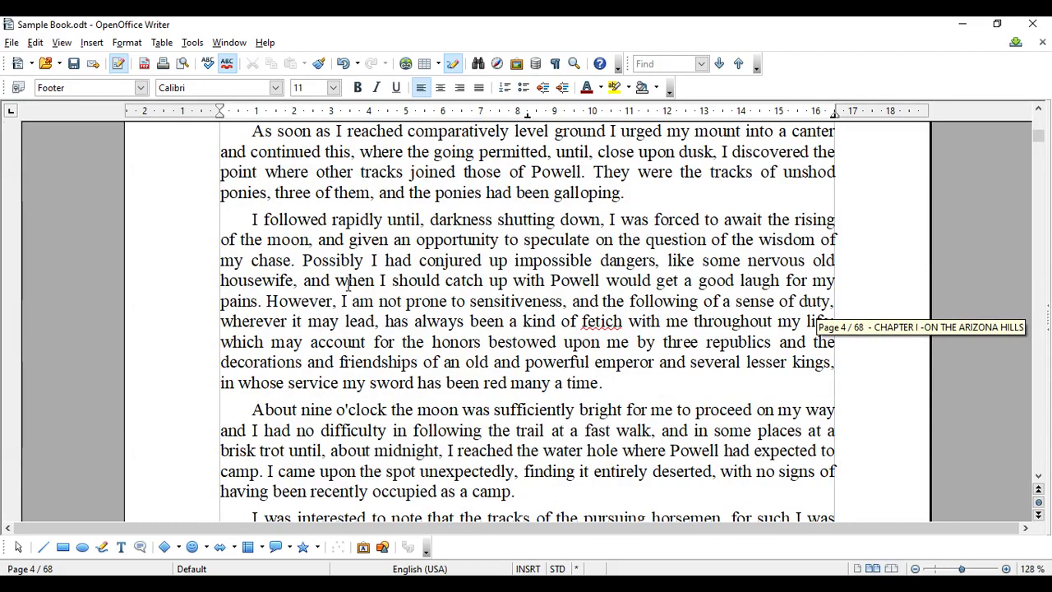
scroll(346, 283, "down", 6)
scroll(341, 281, "down", 9)
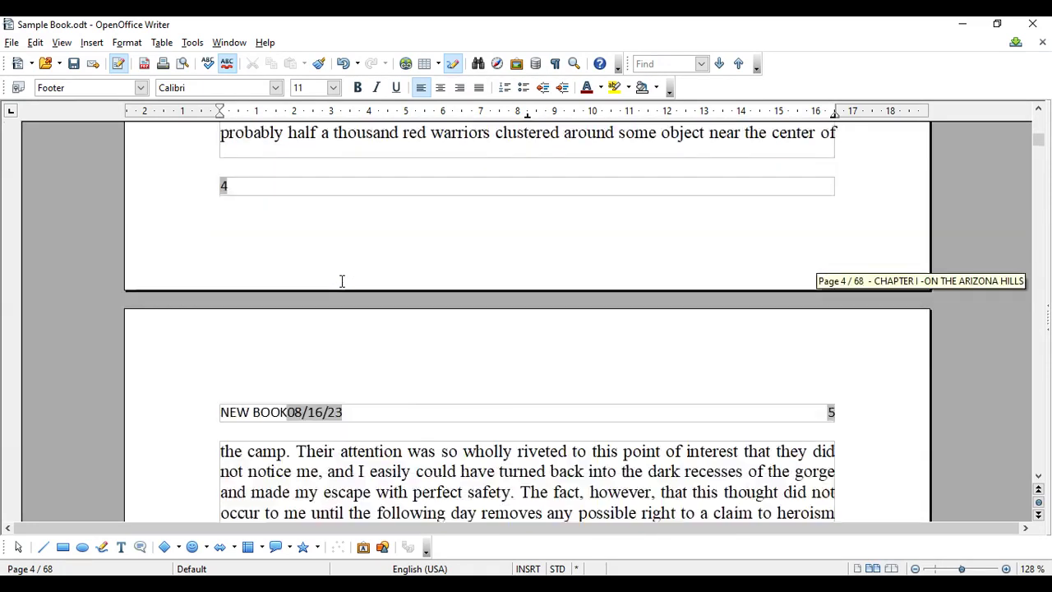
scroll(342, 281, "down", 11)
scroll(174, 300, "down", 6)
scroll(244, 303, "down", 3)
scroll(243, 303, "up", 20)
scroll(245, 303, "up", 20)
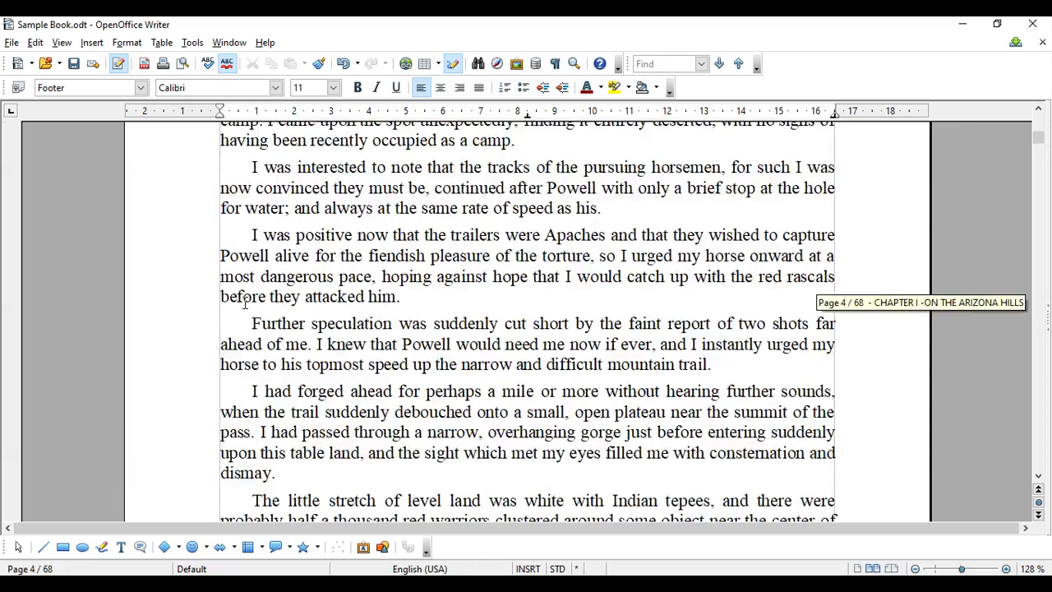
scroll(244, 302, "up", 20)
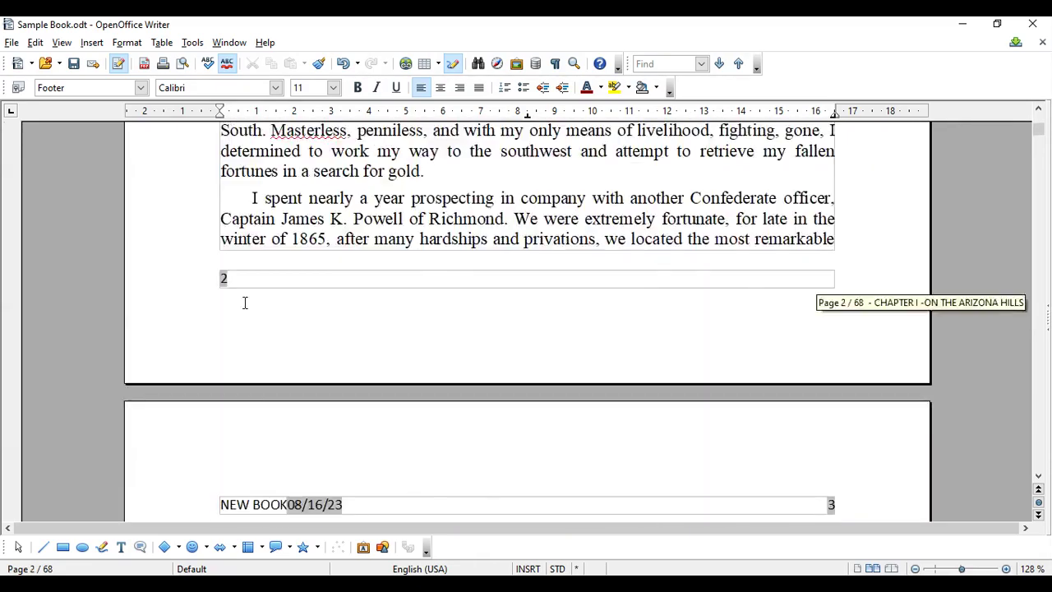
- Insert a time field at the centre of the title page footer, tabbed over from the page number
scroll(245, 303, "down", 4)
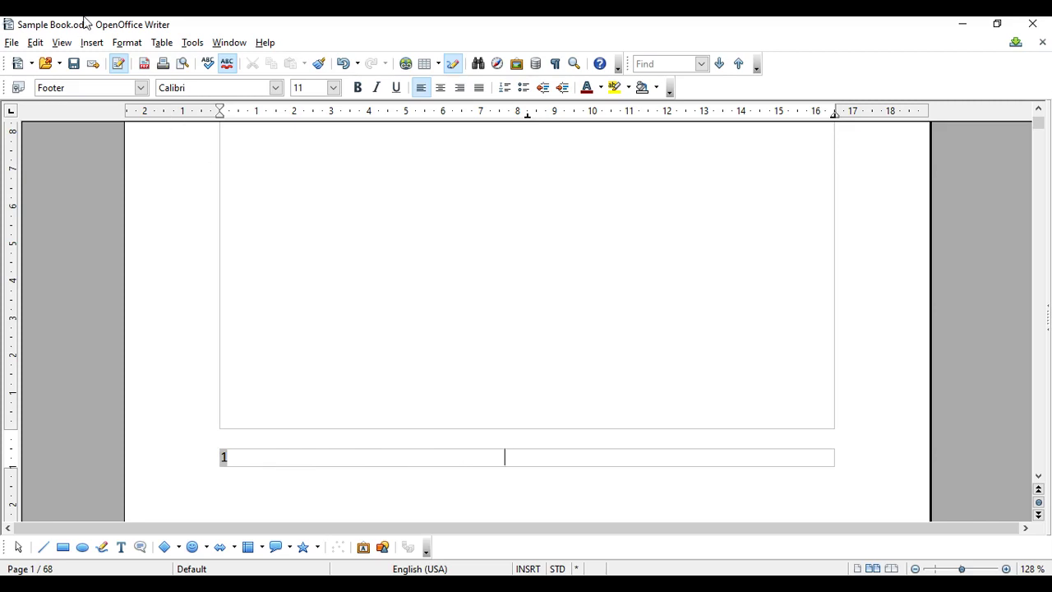
left_click(96, 45)
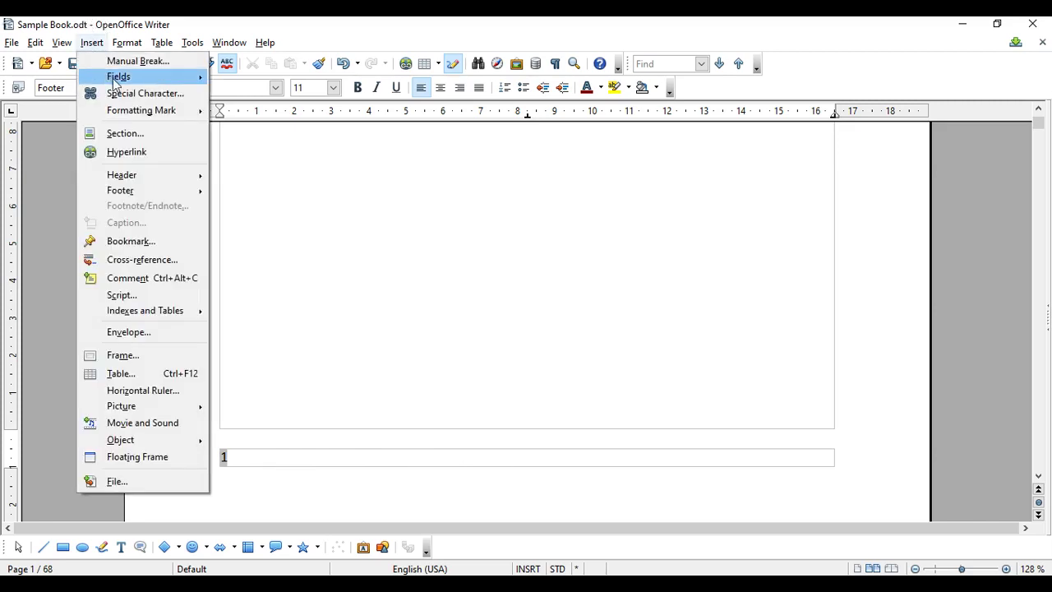
mouse_move(134, 79)
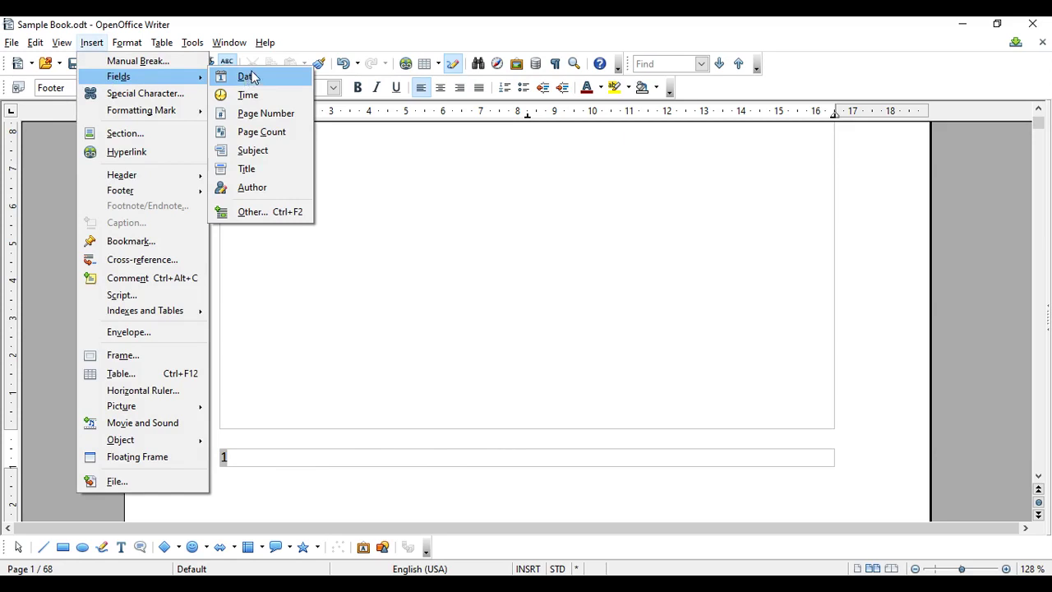
left_click(248, 95)
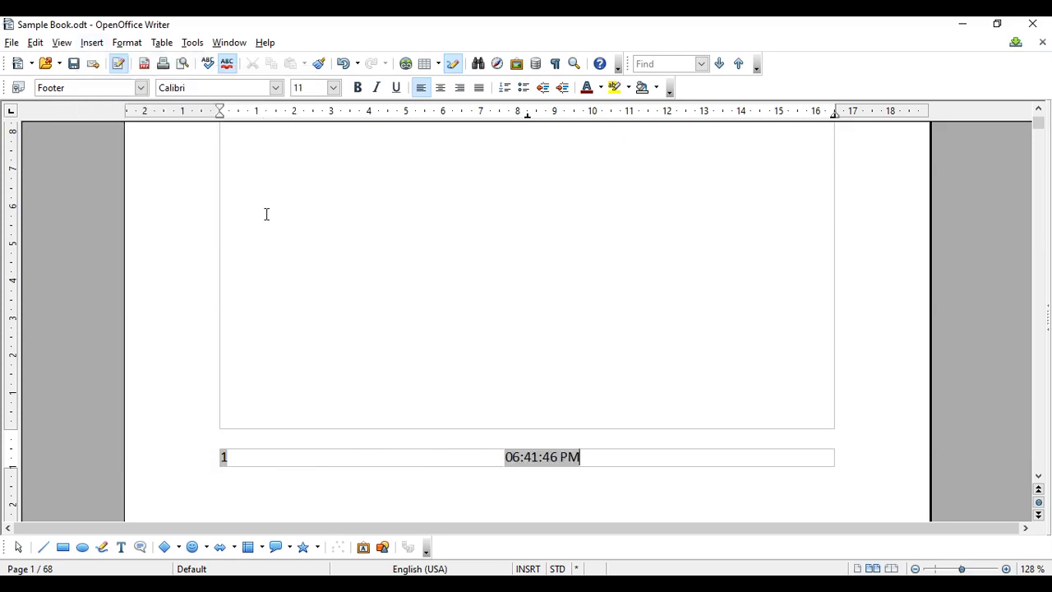
- Check the footer's time and page number fields on the following pages, and return to the title page header
scroll(453, 375, "down", 15)
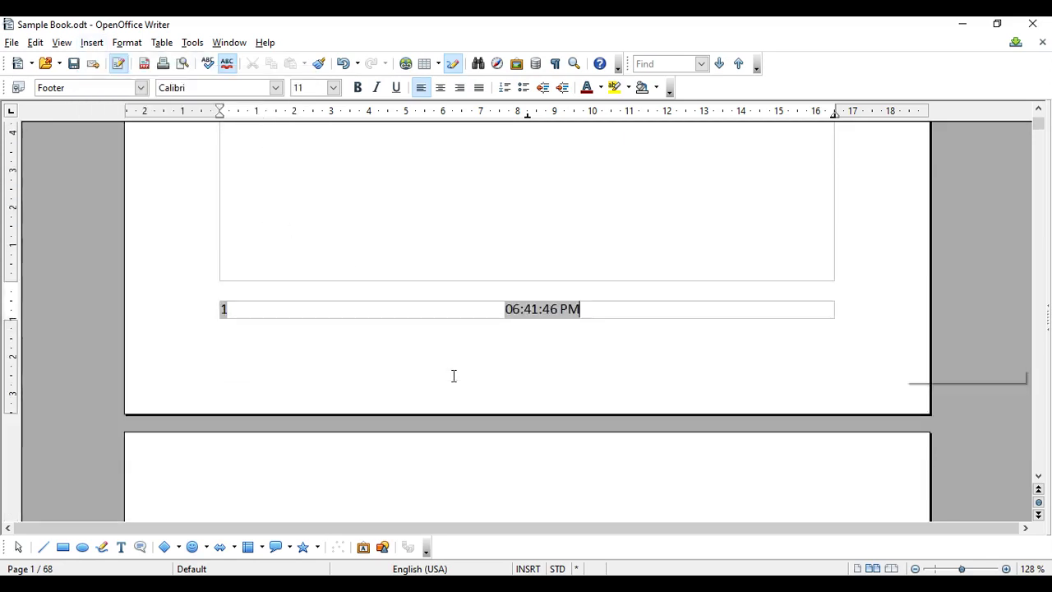
scroll(454, 377, "down", 18)
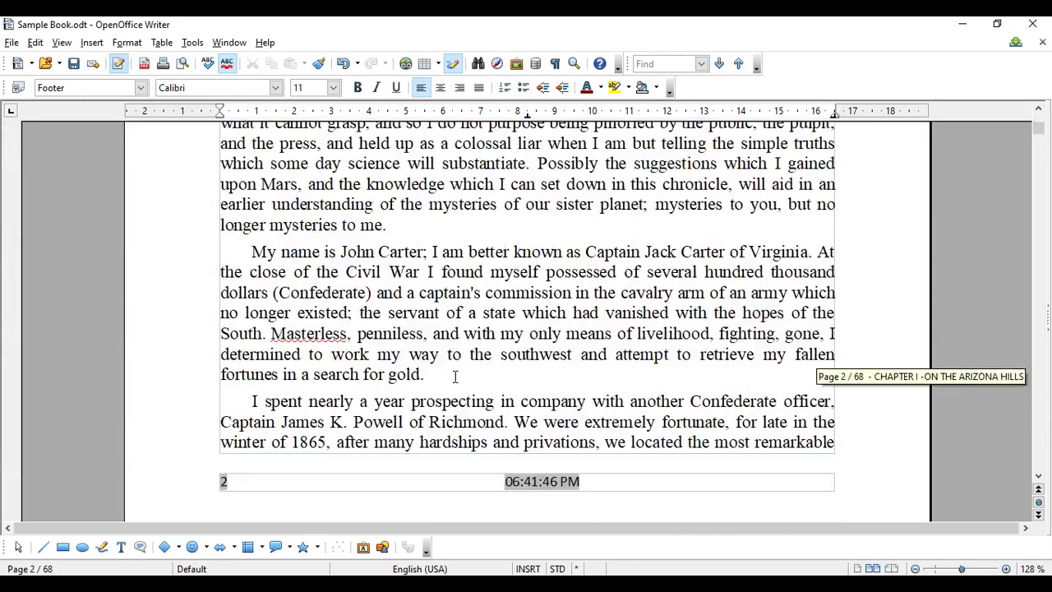
scroll(454, 373, "down", 18)
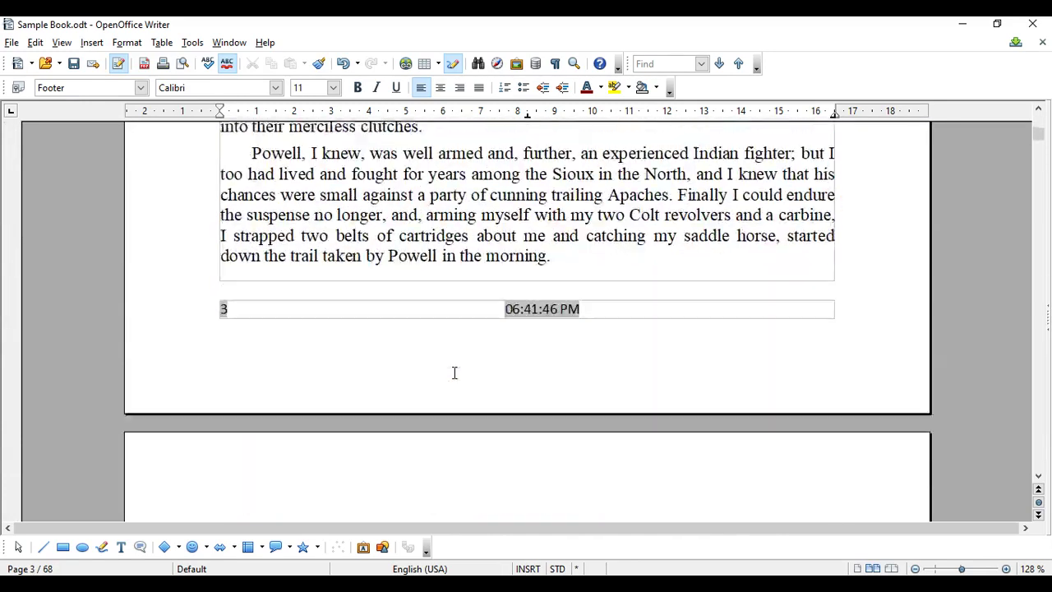
scroll(453, 373, "down", 20)
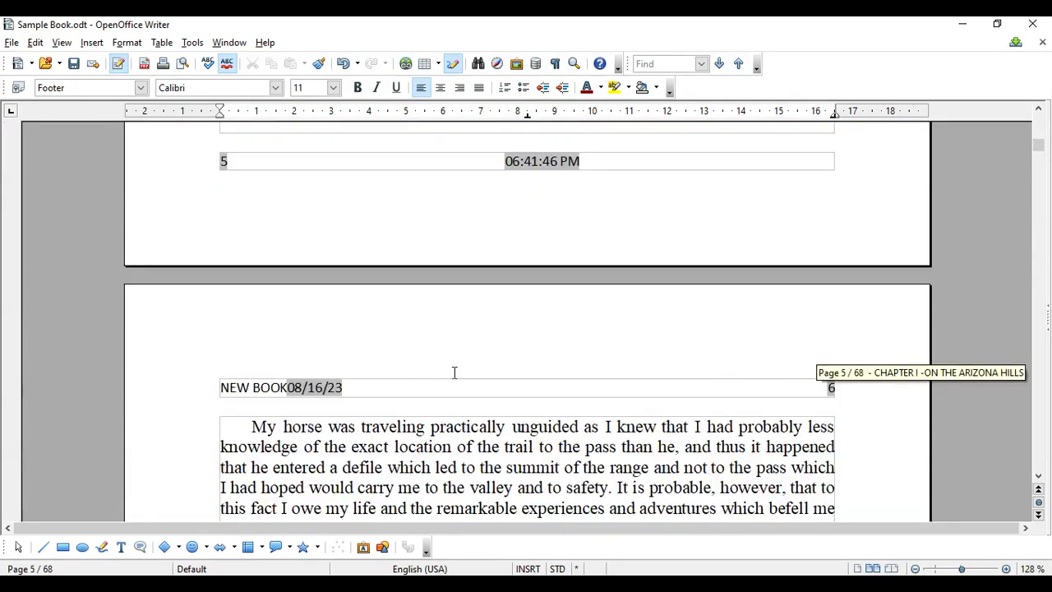
scroll(453, 374, "down", 8)
scroll(455, 373, "down", 20)
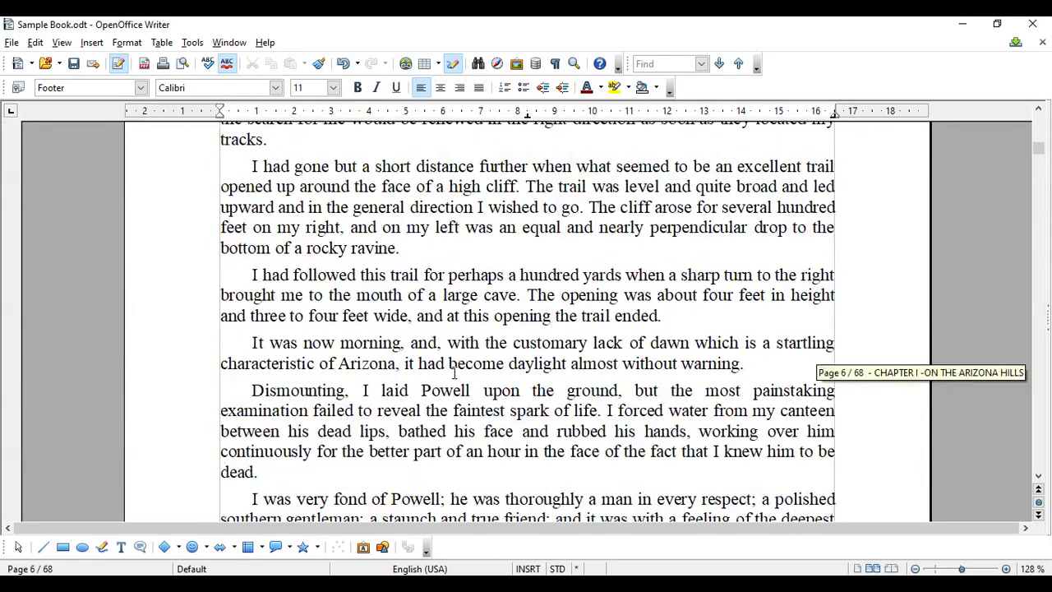
scroll(455, 373, "down", 20)
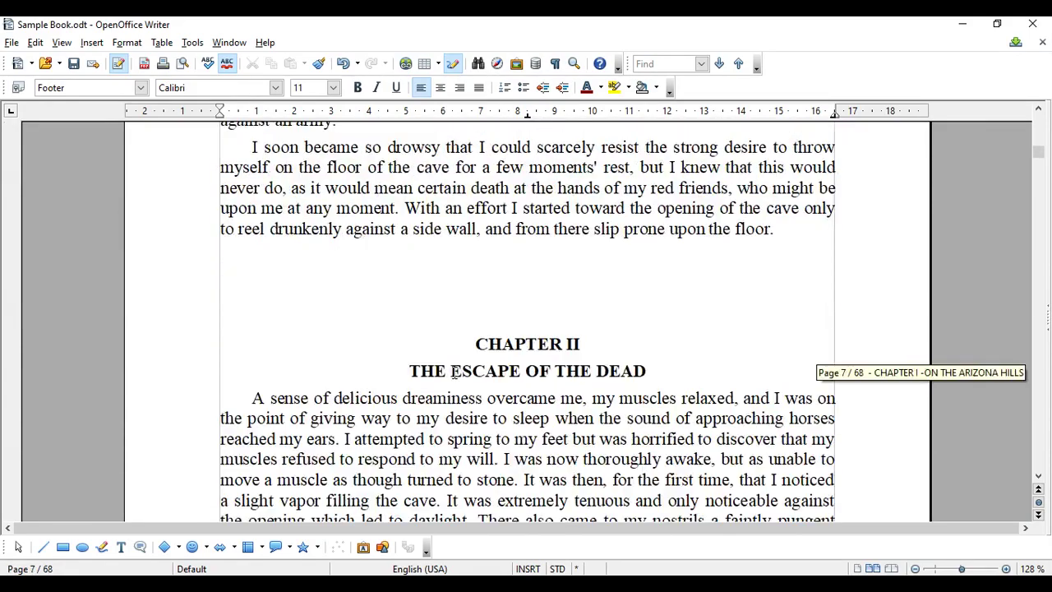
scroll(454, 373, "down", 5)
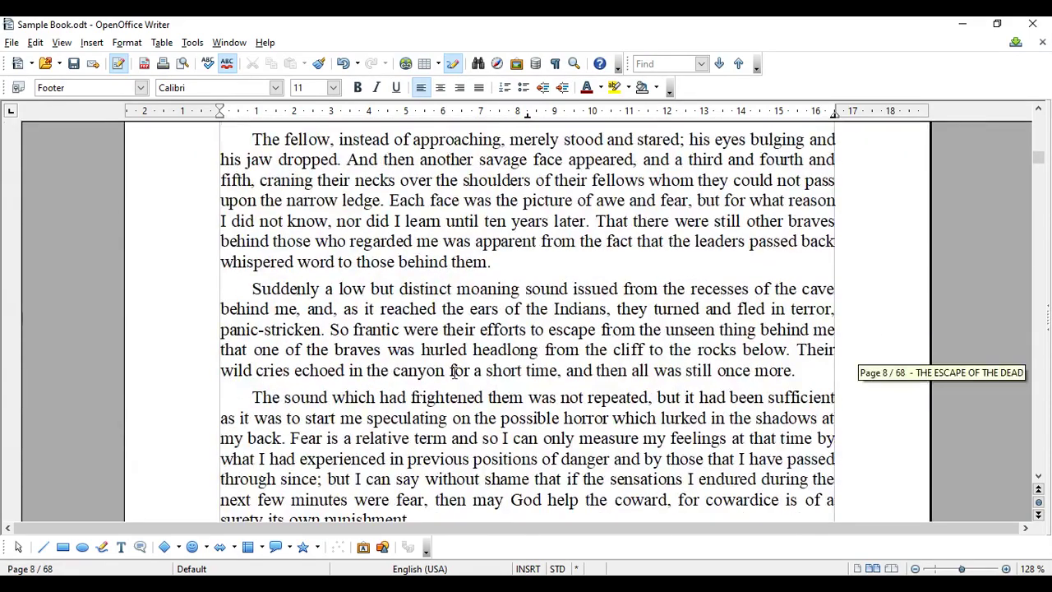
scroll(454, 374, "down", 4)
scroll(455, 373, "up", 7)
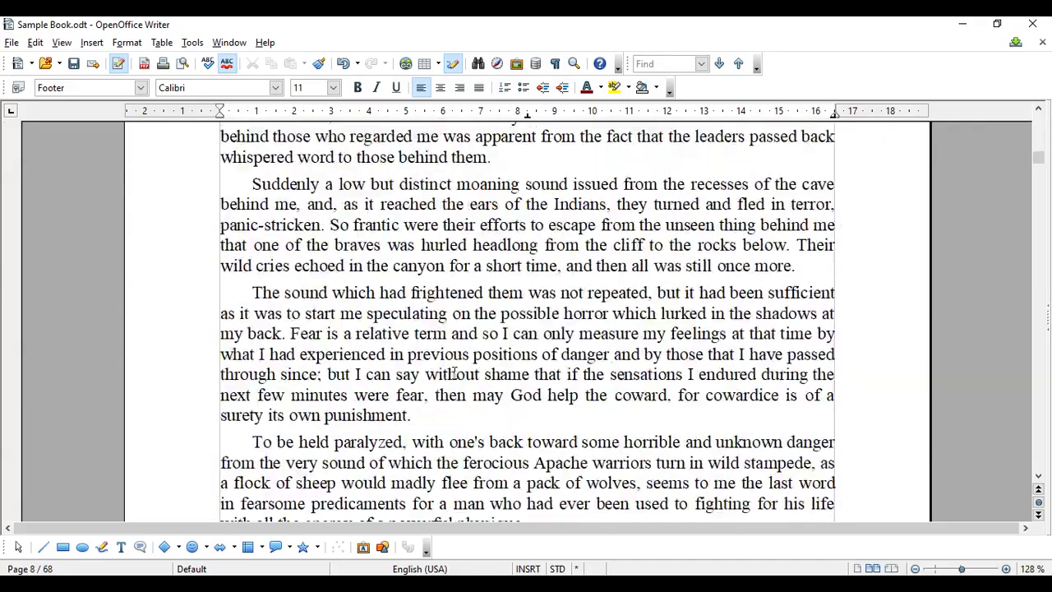
scroll(454, 373, "up", 12)
scroll(454, 373, "up", 20)
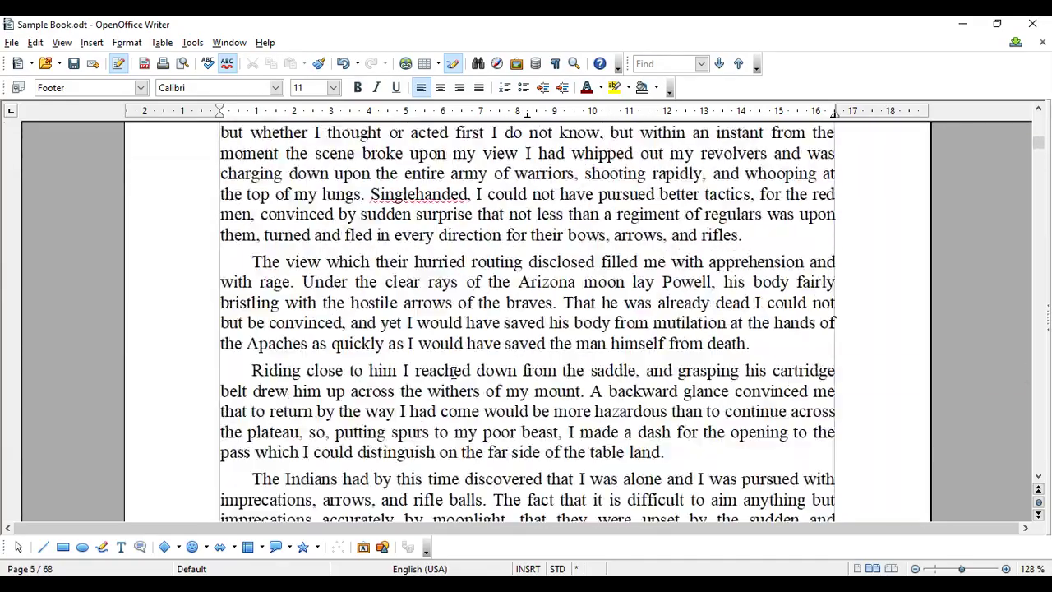
scroll(453, 372, "up", 20)
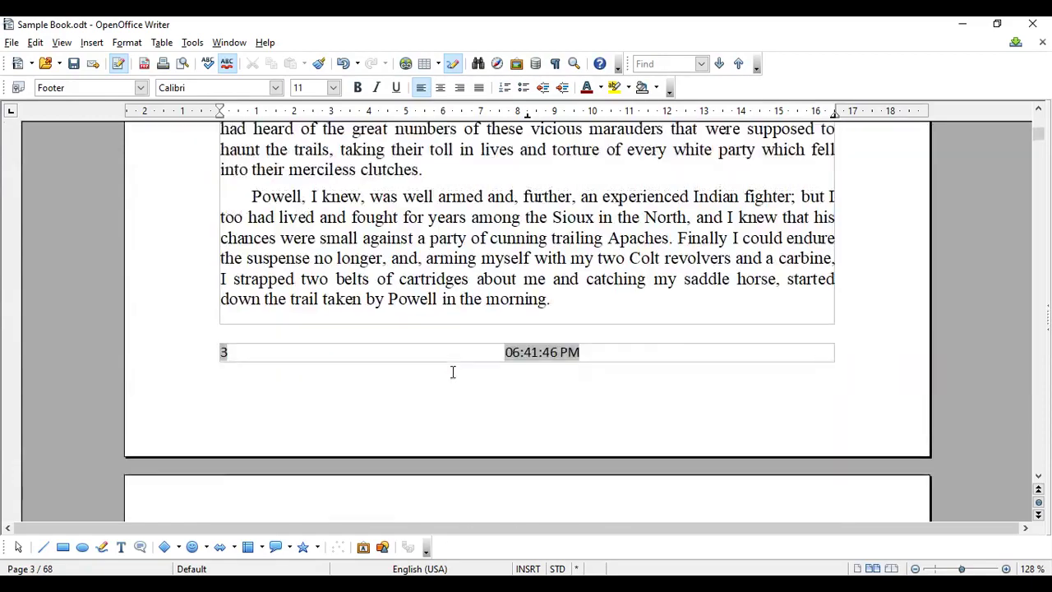
scroll(453, 372, "up", 20)
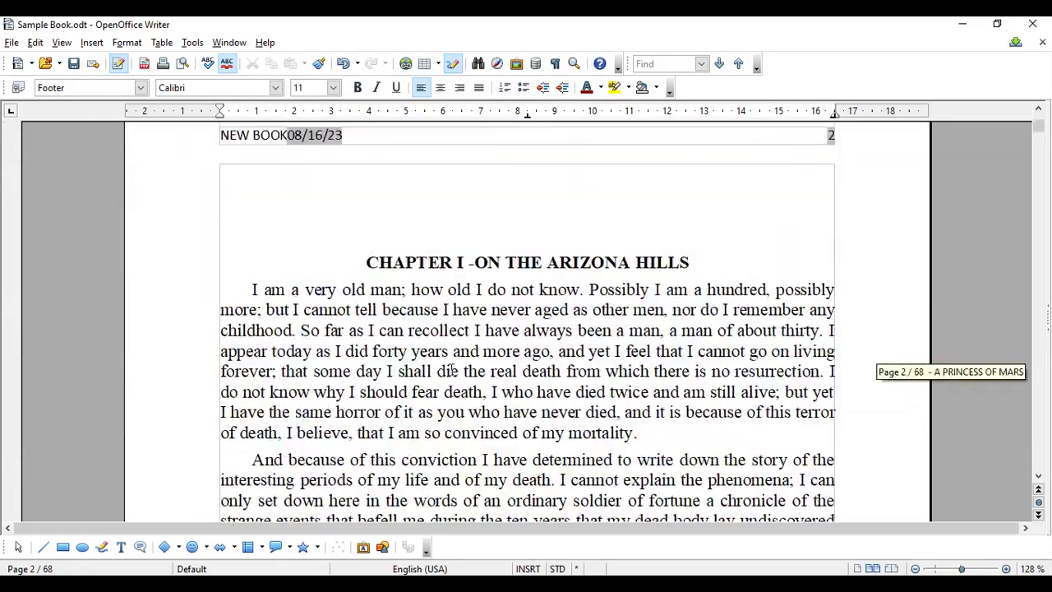
scroll(447, 367, "up", 12)
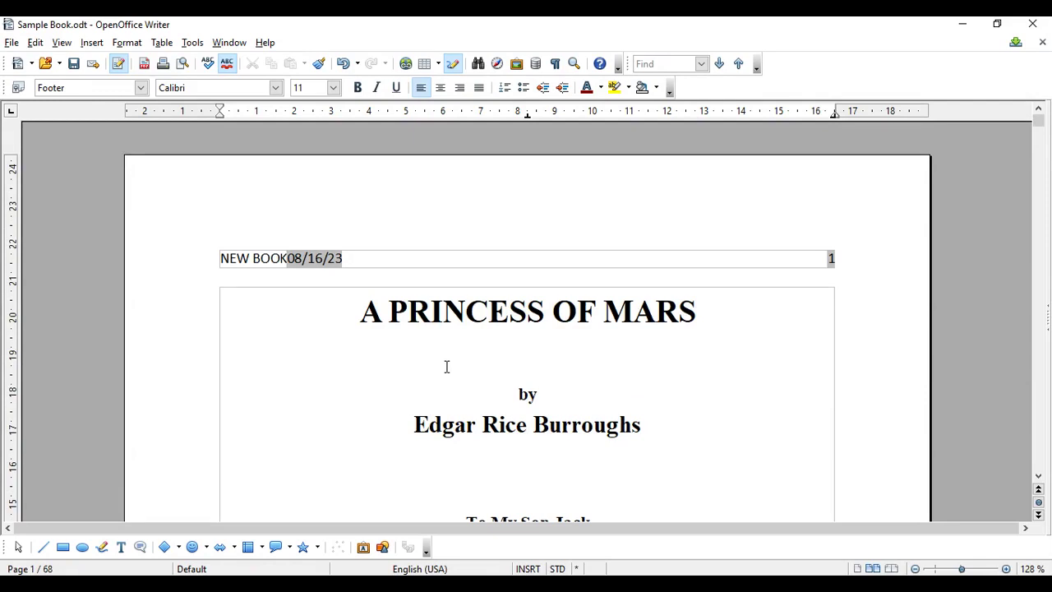
scroll(462, 410, "down", 3)
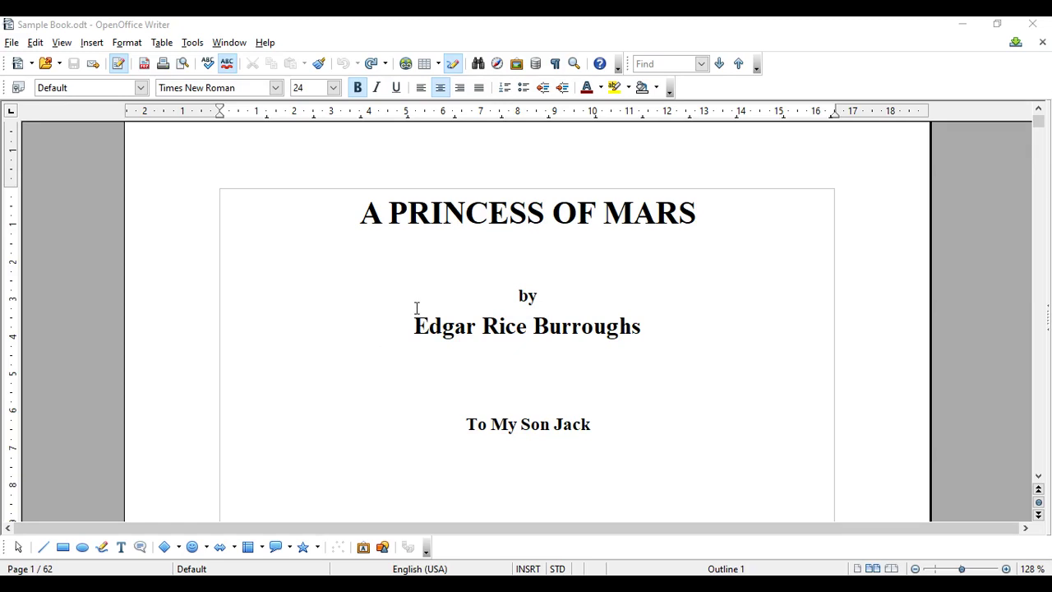
- Insert a footnote at the end of the title page, using the © special character as its mark instead of automatic numbering
scroll(416, 307, "down", 10)
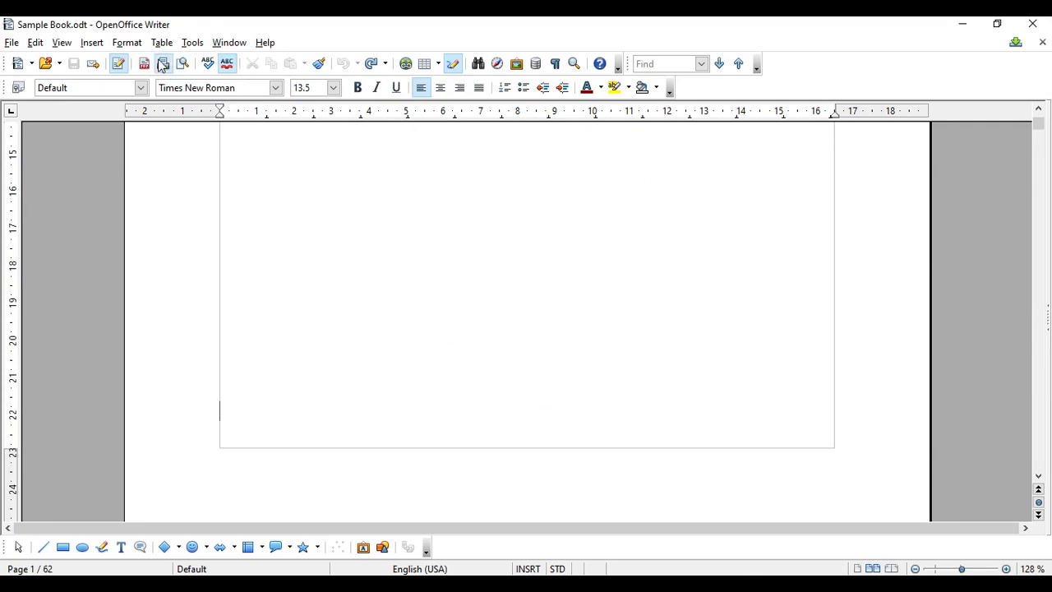
left_click(91, 43)
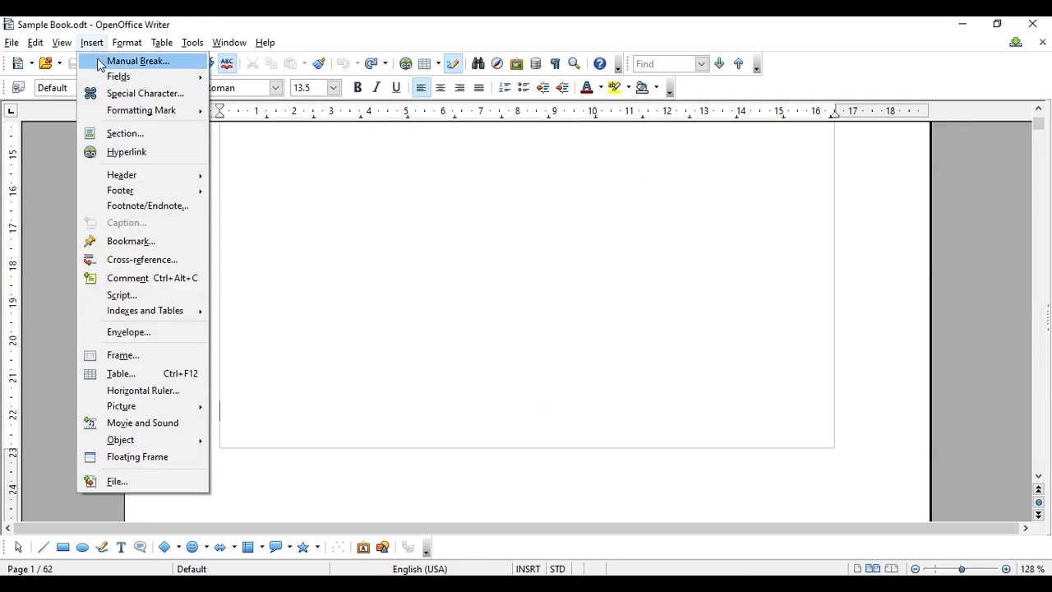
left_click(171, 208)
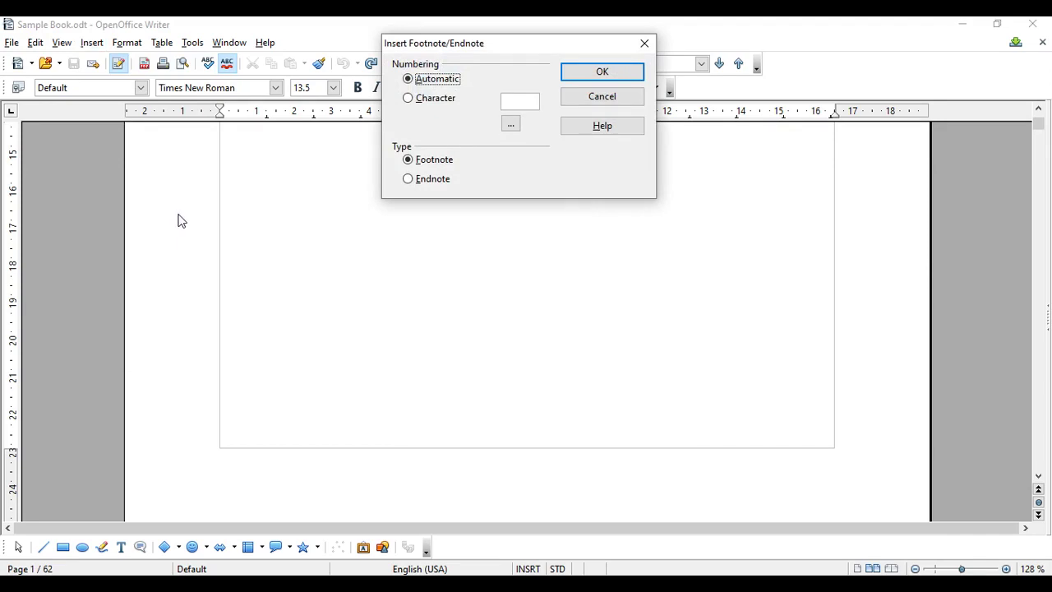
left_click_drag(504, 49, 455, 188)
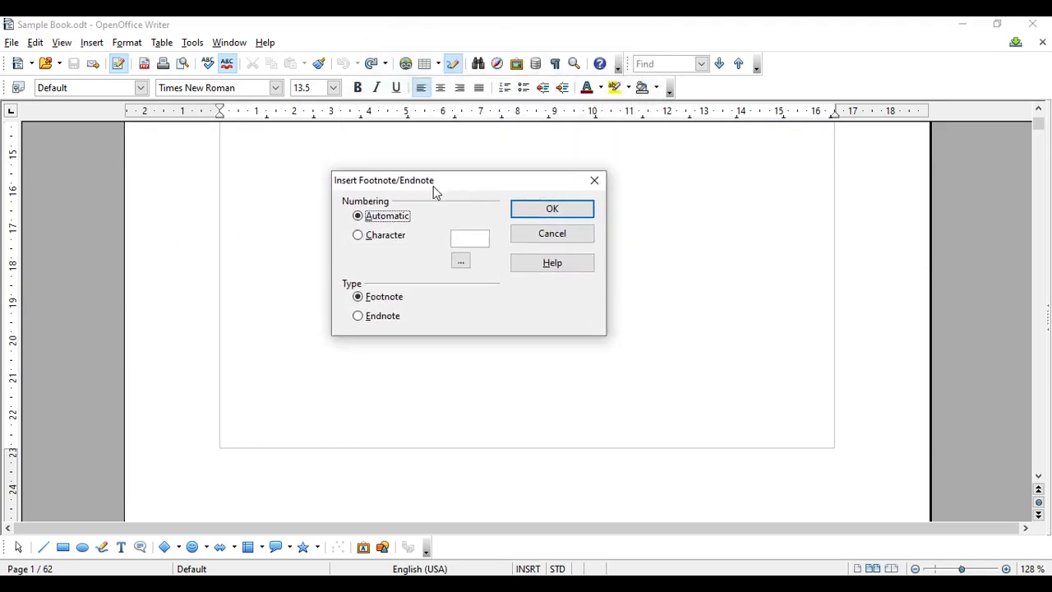
left_click(374, 236)
left_click(460, 262)
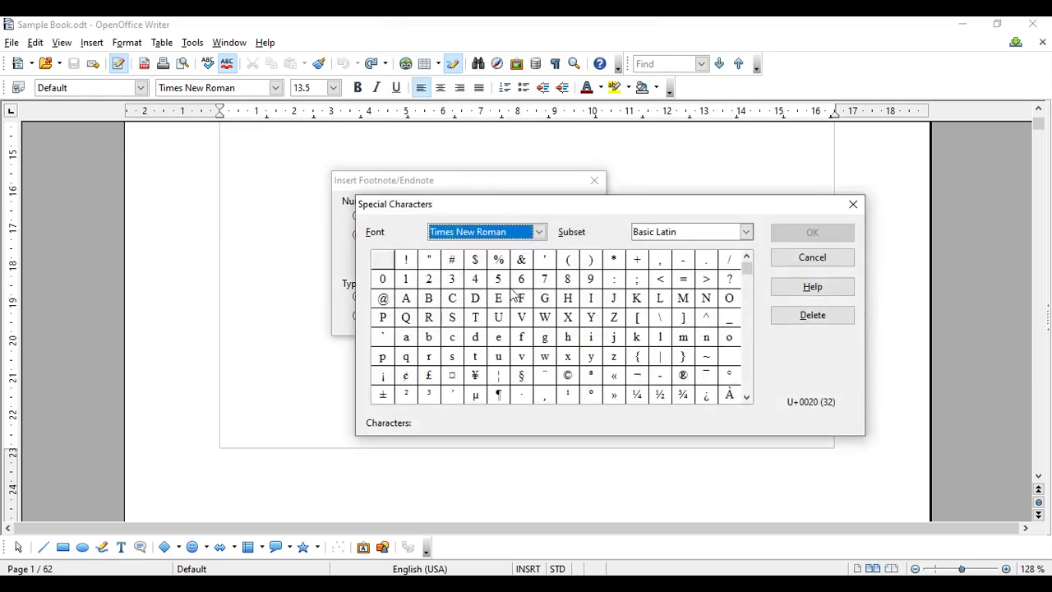
left_click(567, 375)
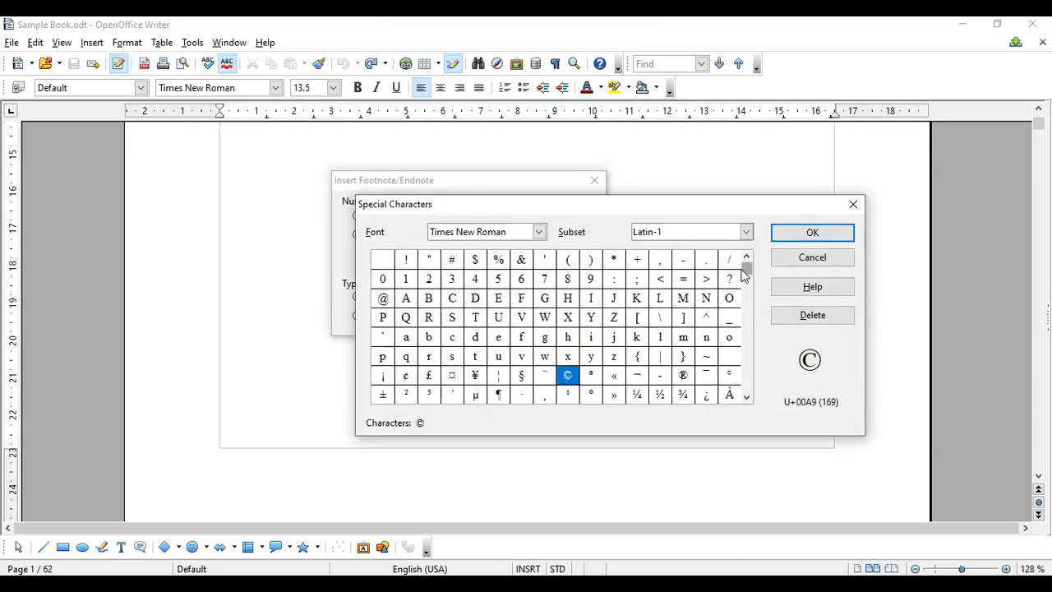
left_click(797, 237)
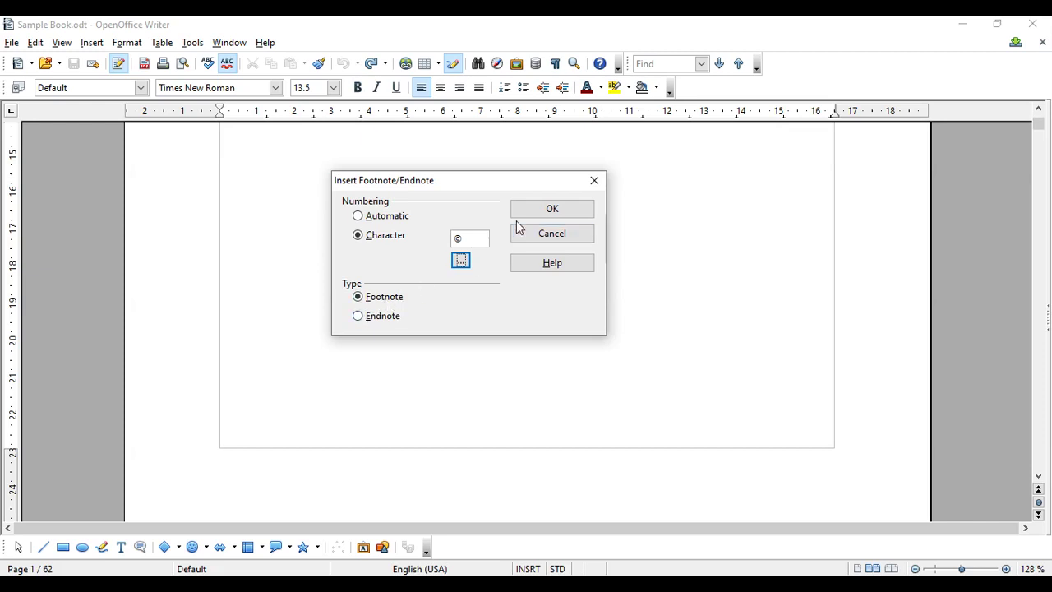
left_click(549, 211)
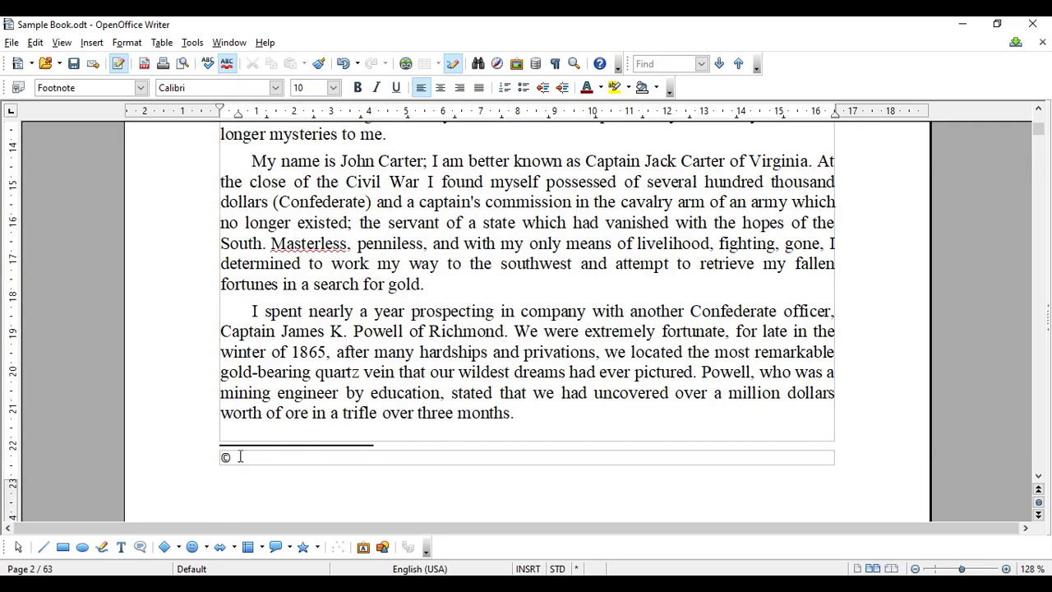
- Examine where the © footnote reference sits near the Chapter I heading, and look through the document to its final pages
scroll(240, 457, "up", 15)
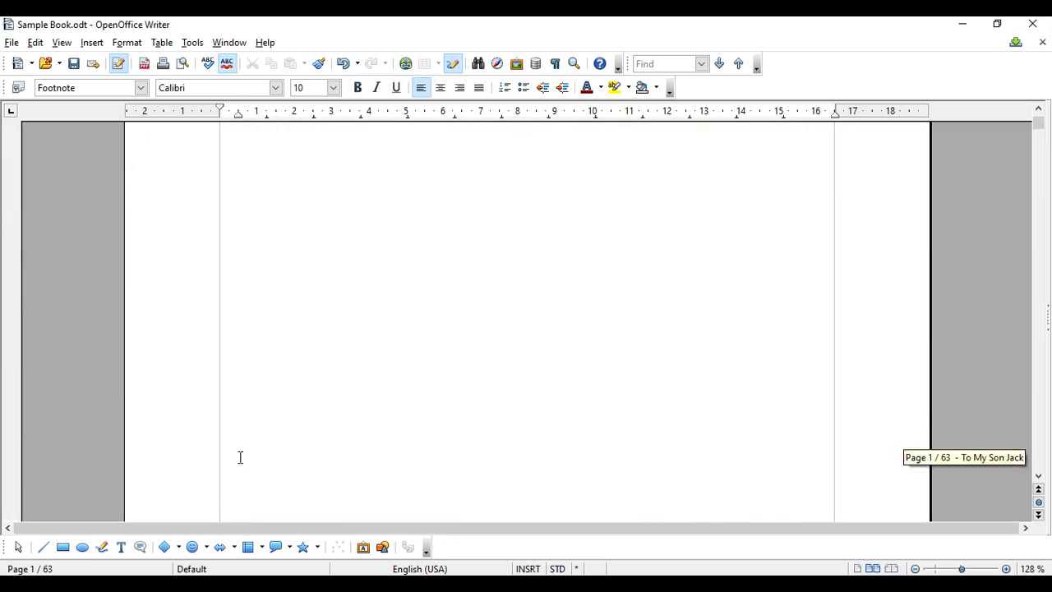
scroll(240, 457, "up", 3)
scroll(240, 457, "down", 10)
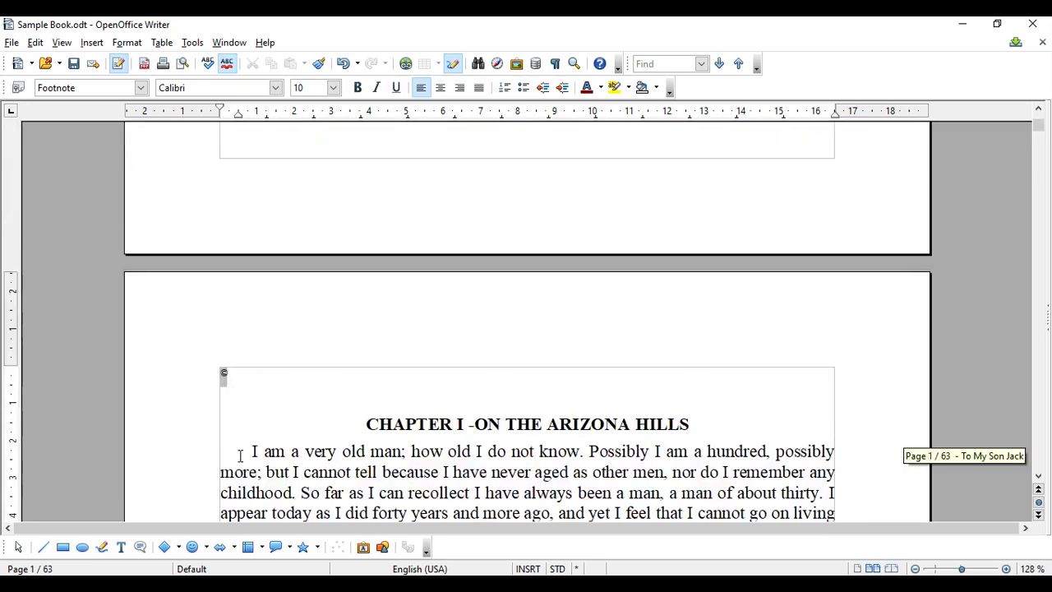
scroll(240, 457, "down", 20)
scroll(240, 457, "down", 20)
scroll(241, 457, "down", 20)
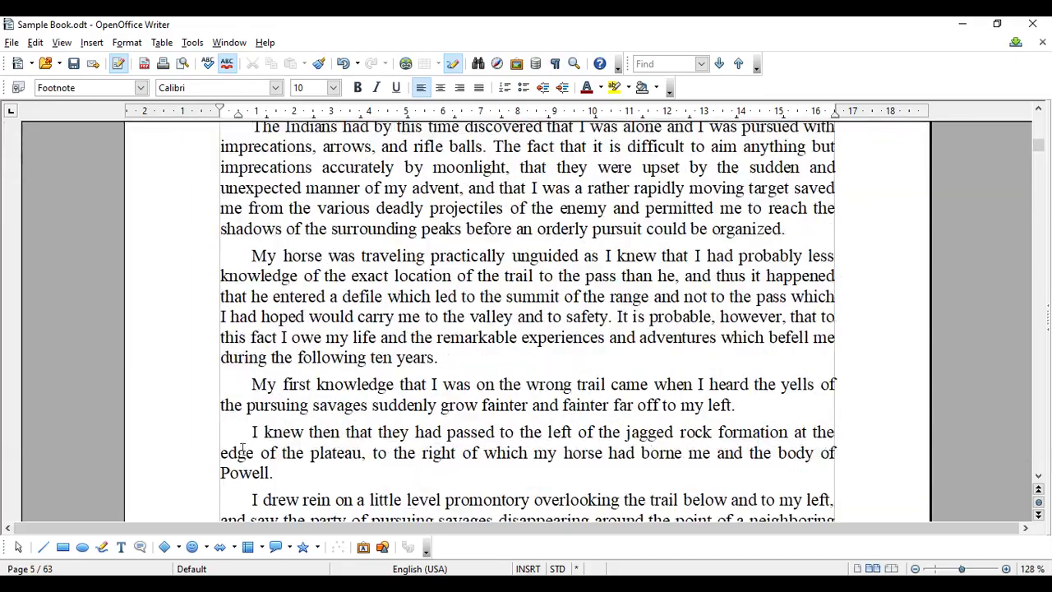
left_click_drag(1038, 145, 538, 346)
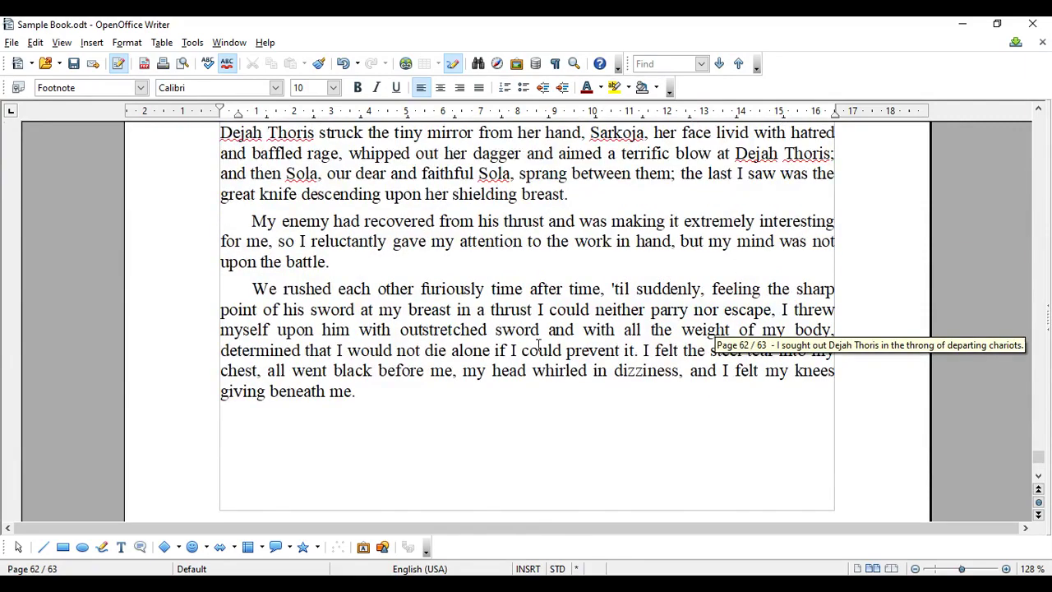
- Enter "ALL RIGHTS ARE RESERVED" as the text of the © footnote at the foot of page 2
scroll(540, 346, "up", 7)
left_click_drag(1038, 454, 1043, 137)
type("LL RIGHTS ARE RESERVED")
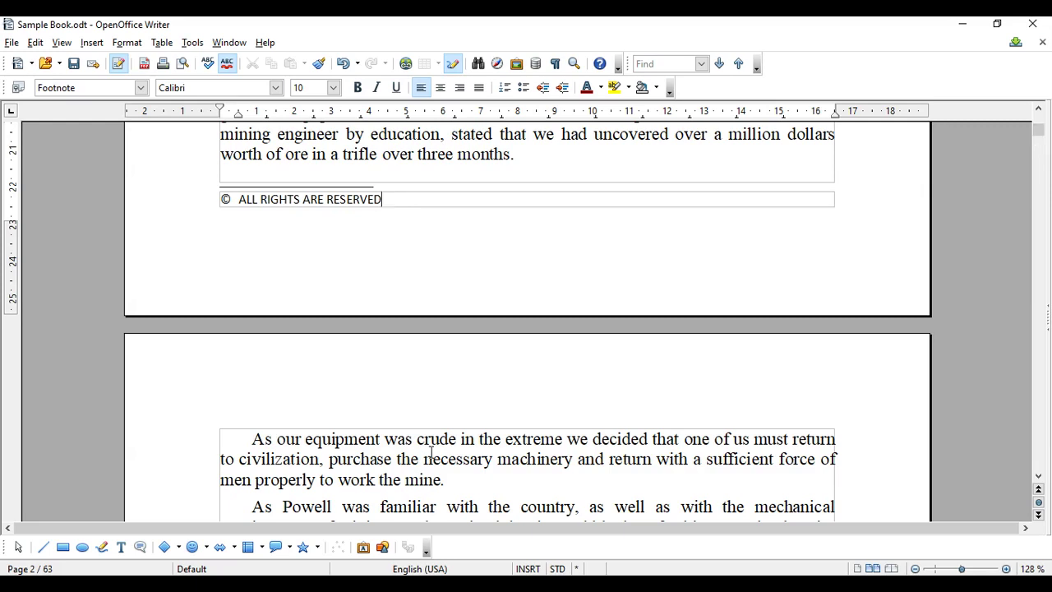
- Insert an endnote in the last body line of page 2, using the ® special character as its mark instead of automatic numbering
left_click(93, 43)
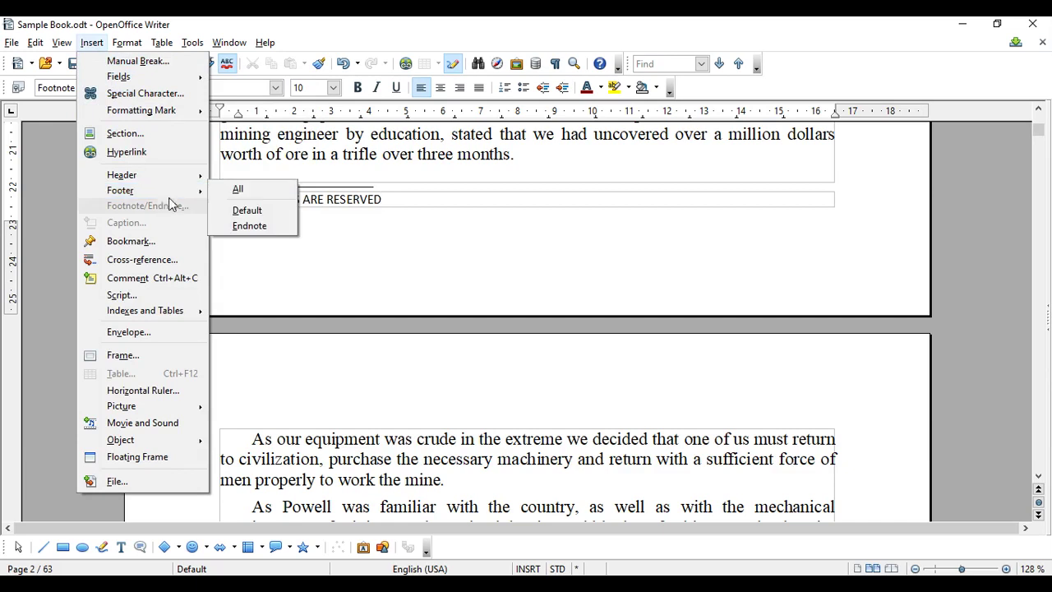
left_click(423, 164)
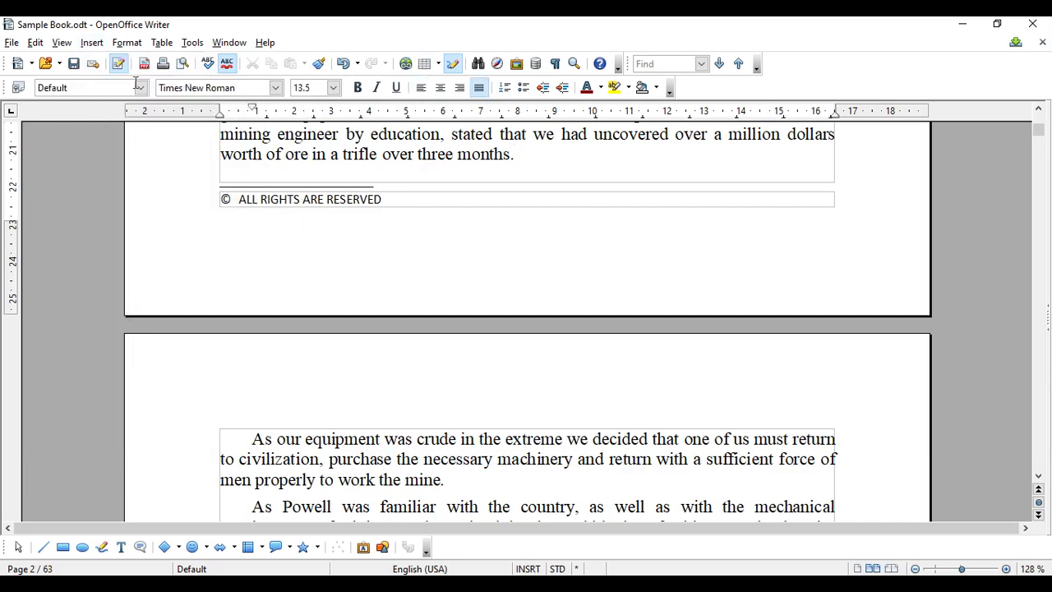
left_click(92, 43)
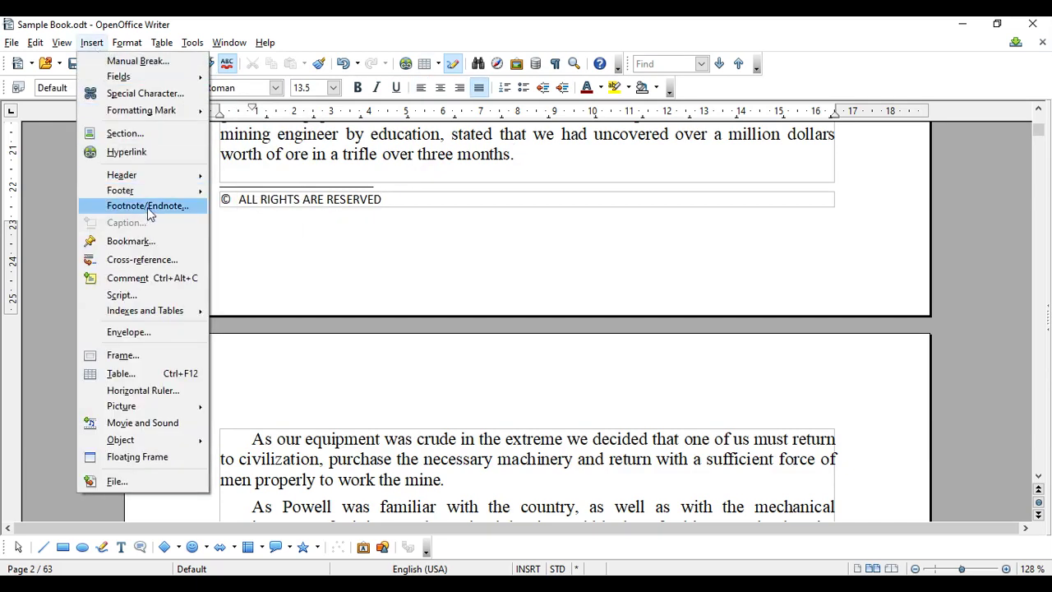
left_click(148, 206)
left_click(370, 319)
left_click(393, 239)
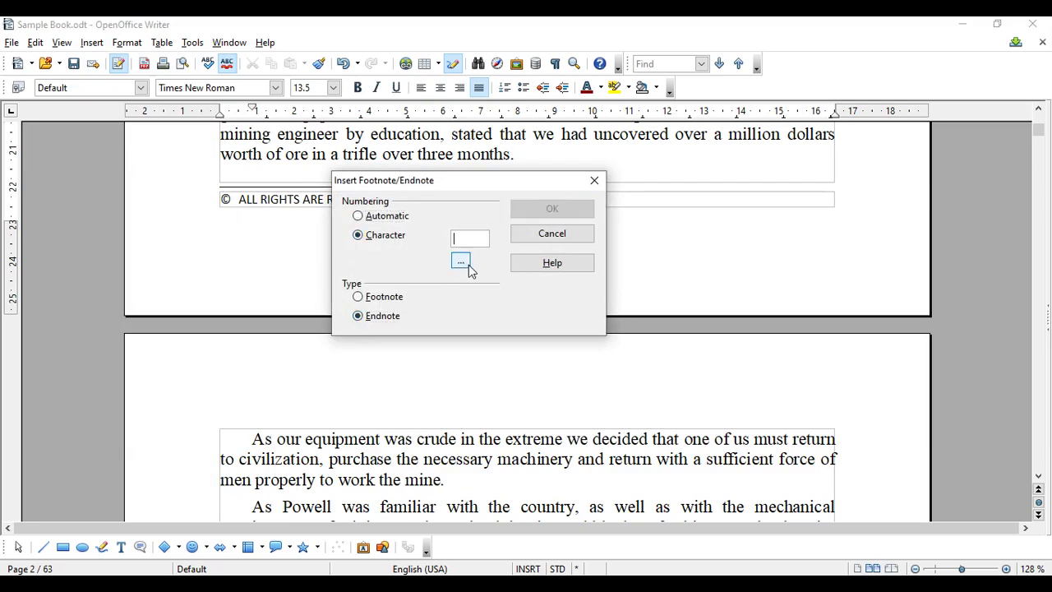
left_click(461, 261)
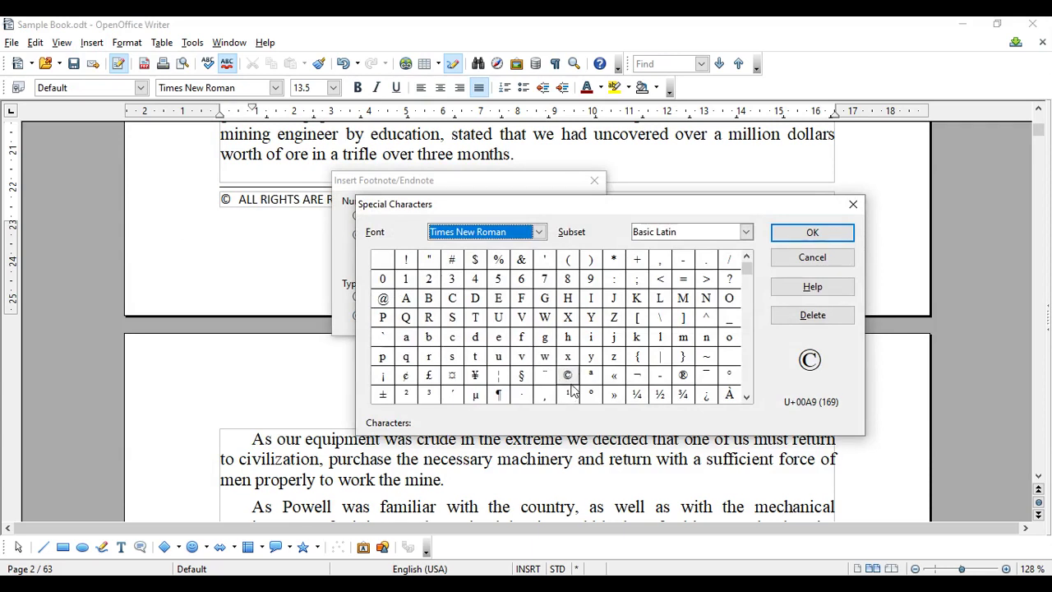
left_click(683, 376)
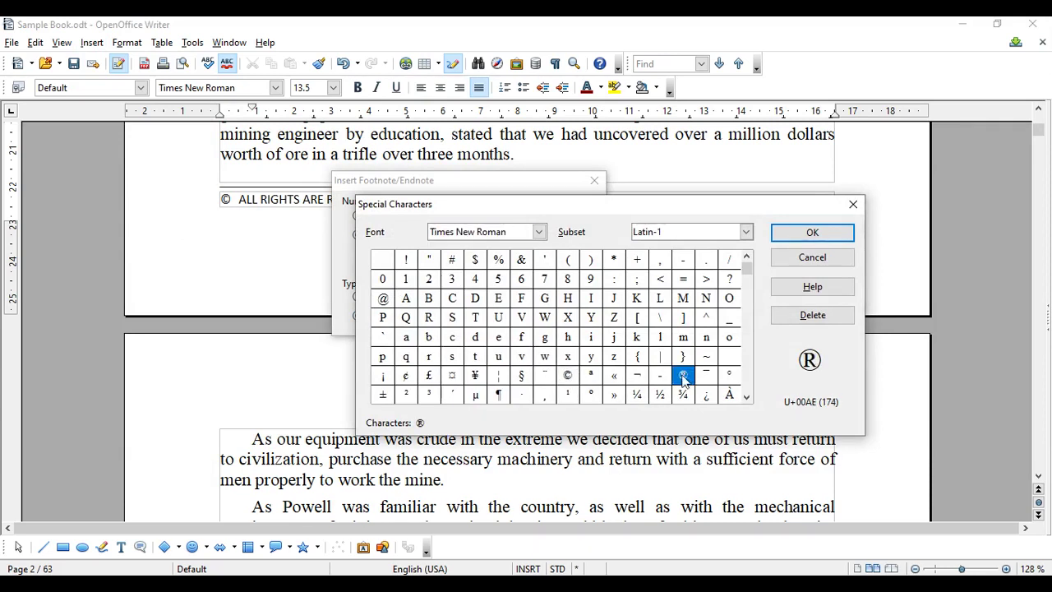
left_click(788, 239)
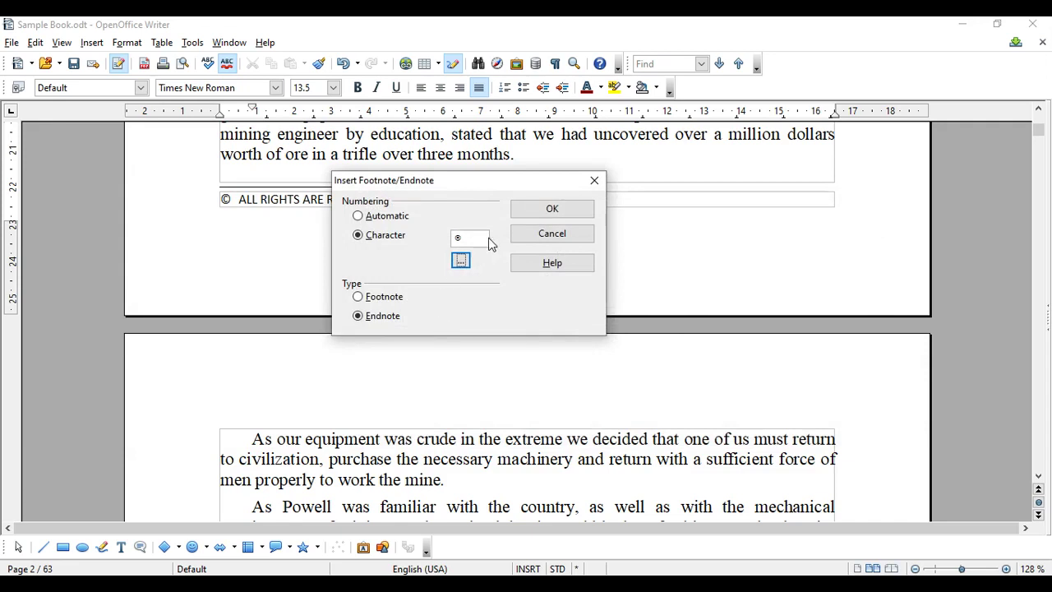
left_click(549, 212)
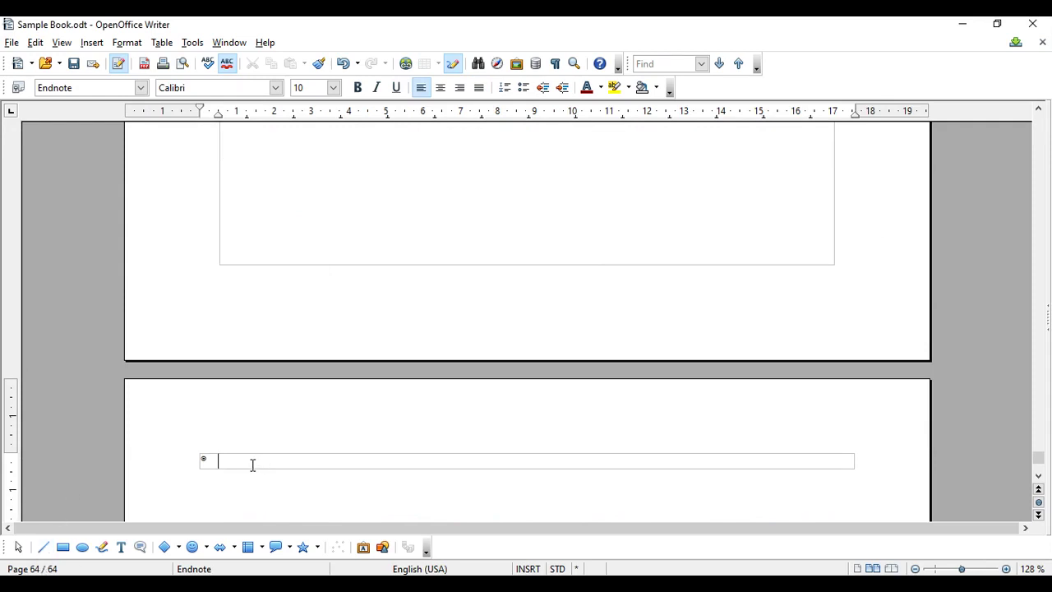
- Examine where the ® endnote sits at the end of the document relative to the book's final text pages
left_click(206, 462)
scroll(207, 464, "up", 10)
scroll(207, 464, "up", 15)
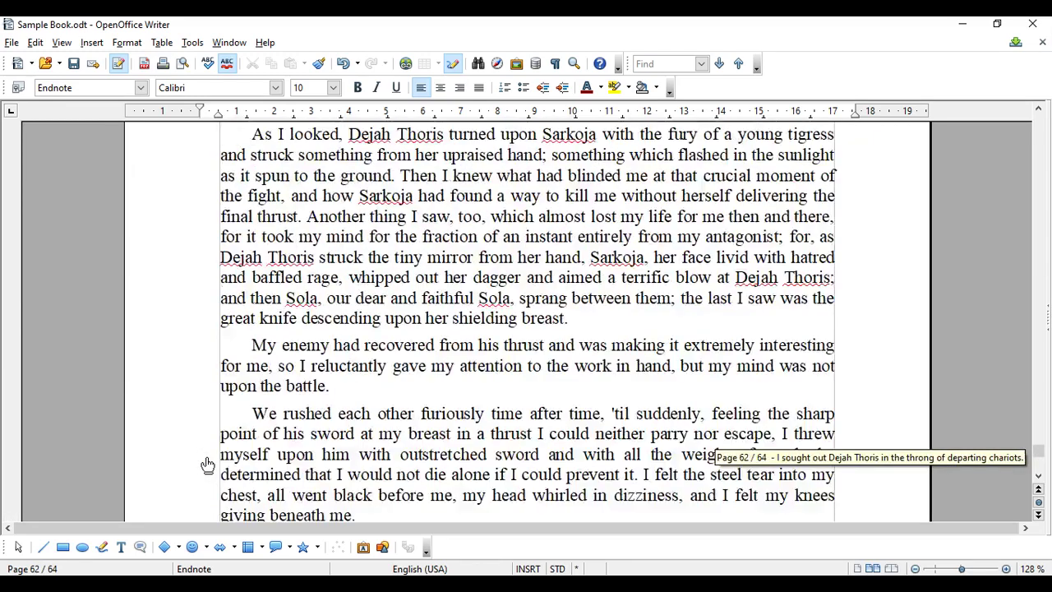
scroll(207, 466, "up", 9)
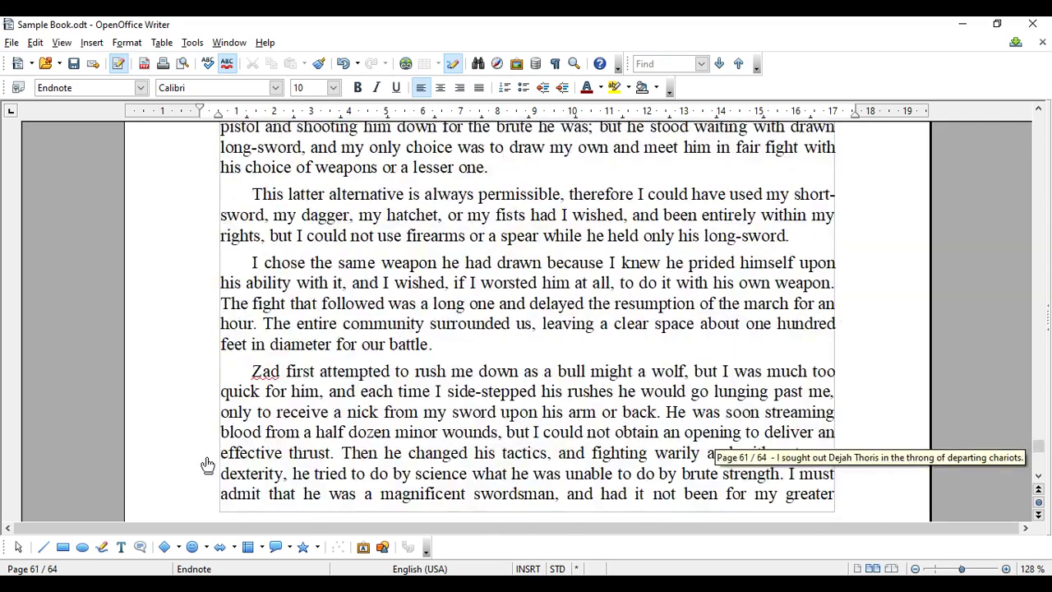
scroll(207, 466, "down", 8)
scroll(211, 456, "down", 20)
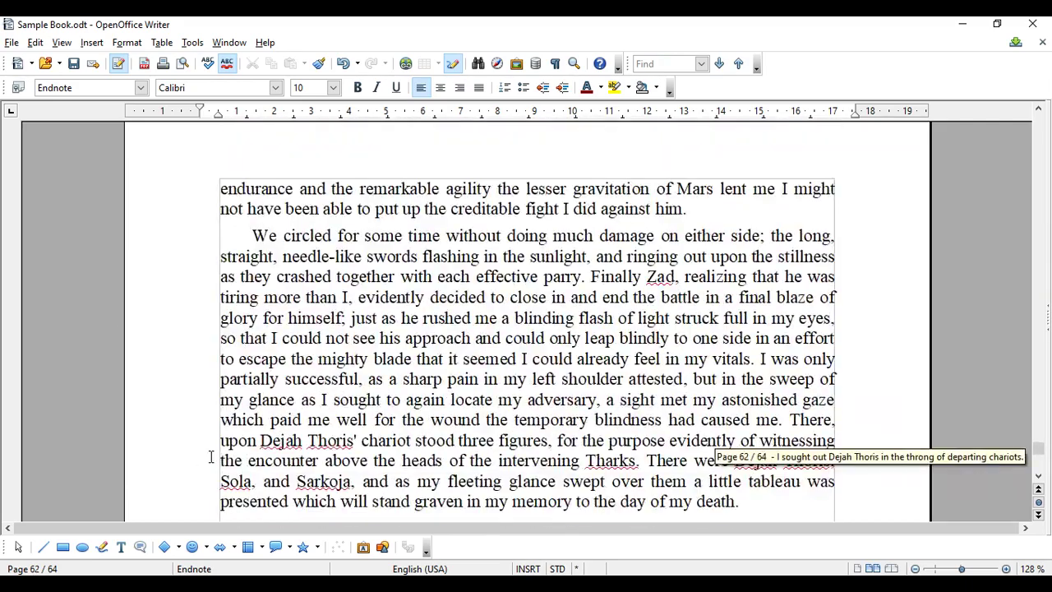
scroll(211, 456, "down", 6)
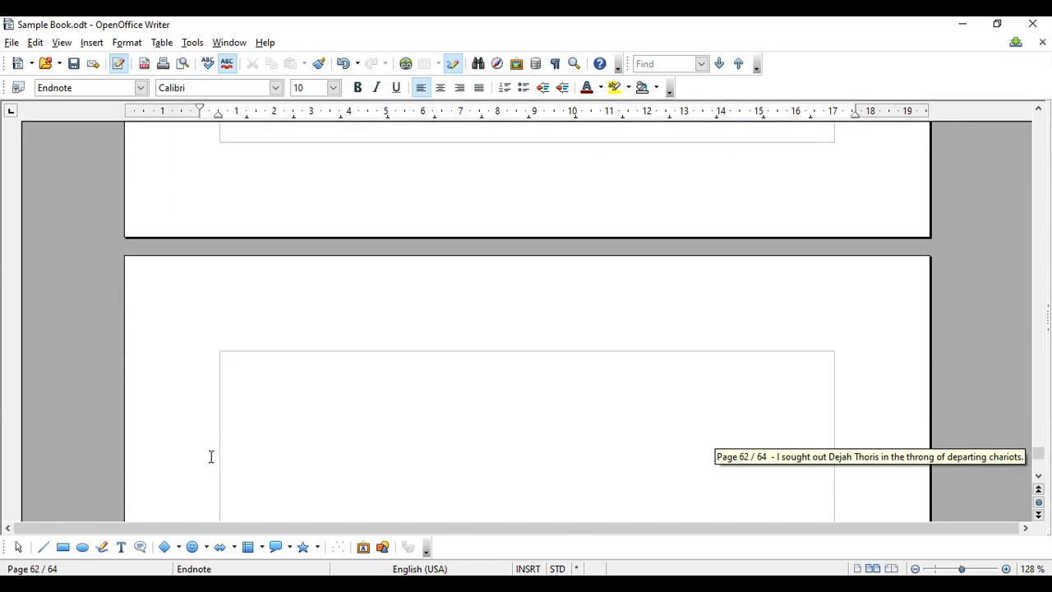
scroll(211, 456, "up", 6)
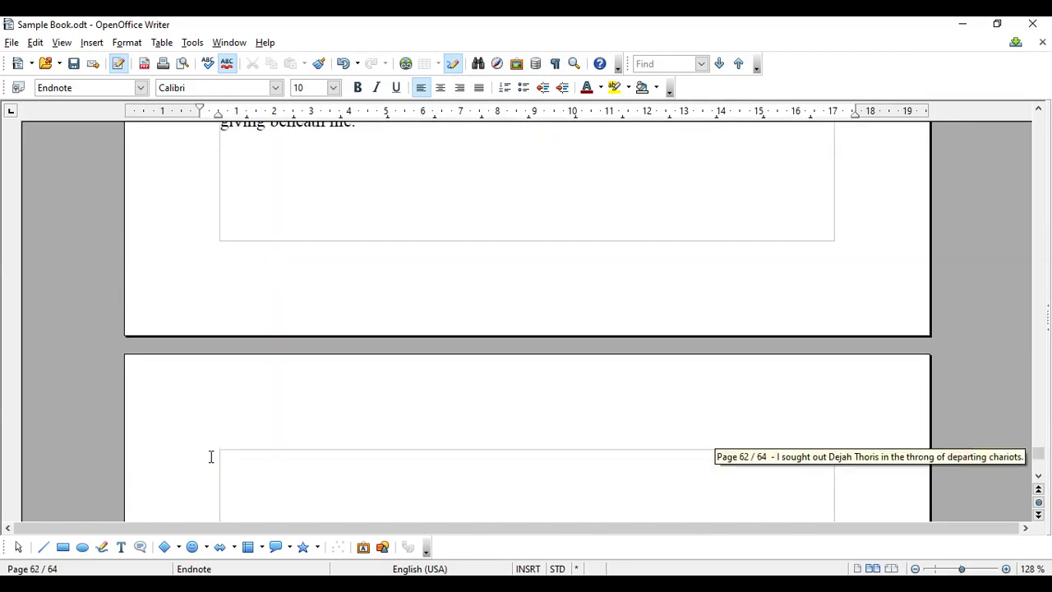
scroll(212, 454, "down", 7)
scroll(212, 454, "down", 8)
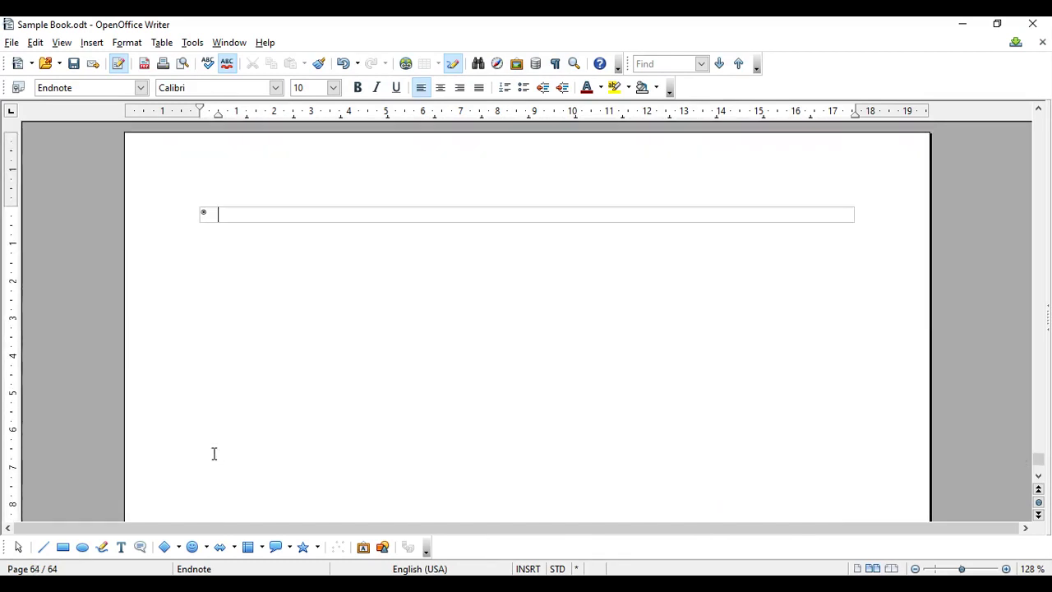
scroll(213, 454, "up", 10)
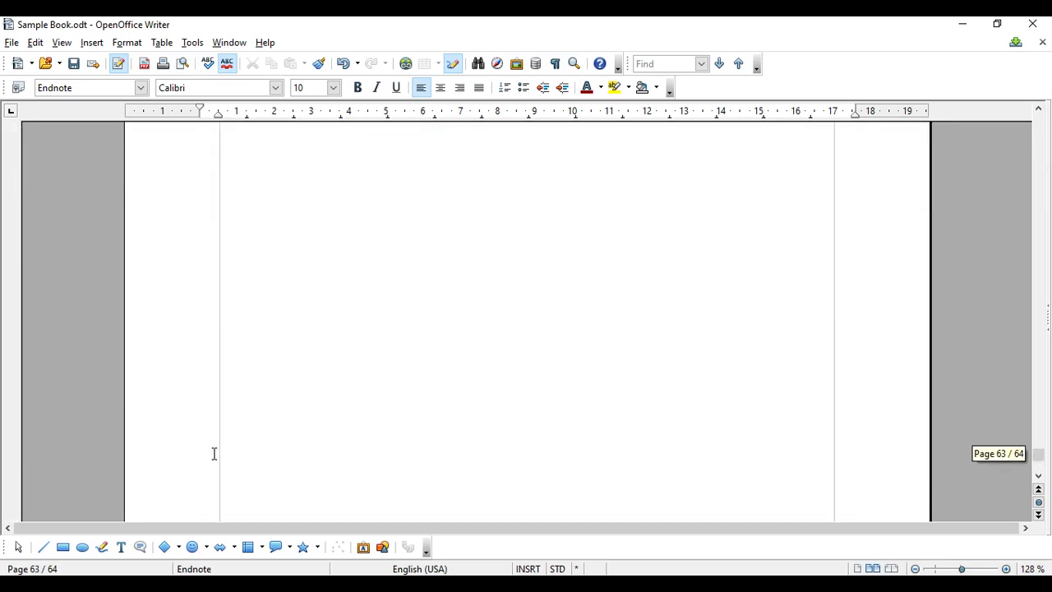
scroll(213, 454, "up", 5)
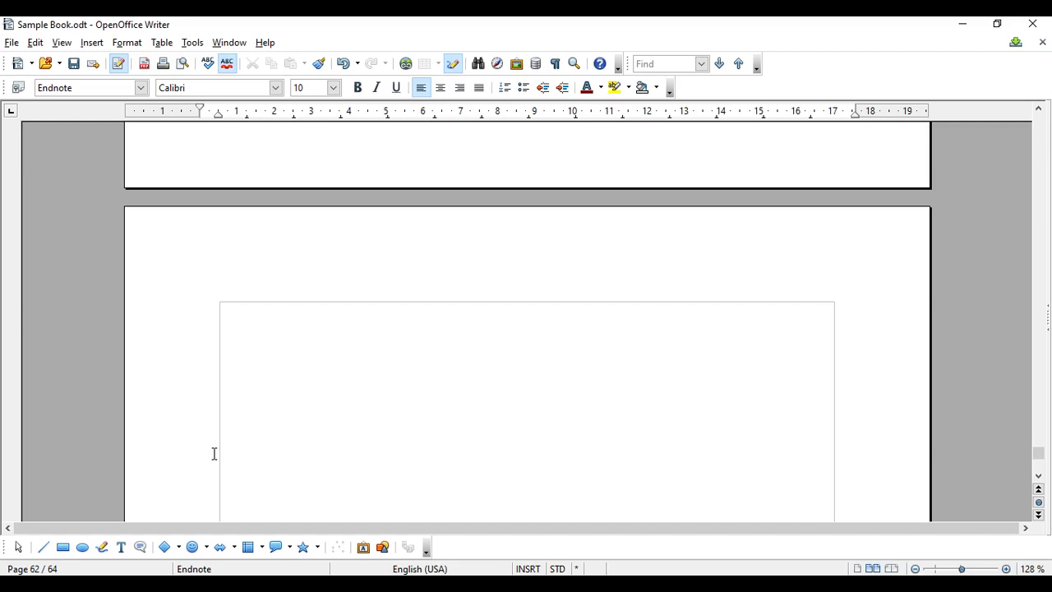
scroll(214, 454, "up", 5)
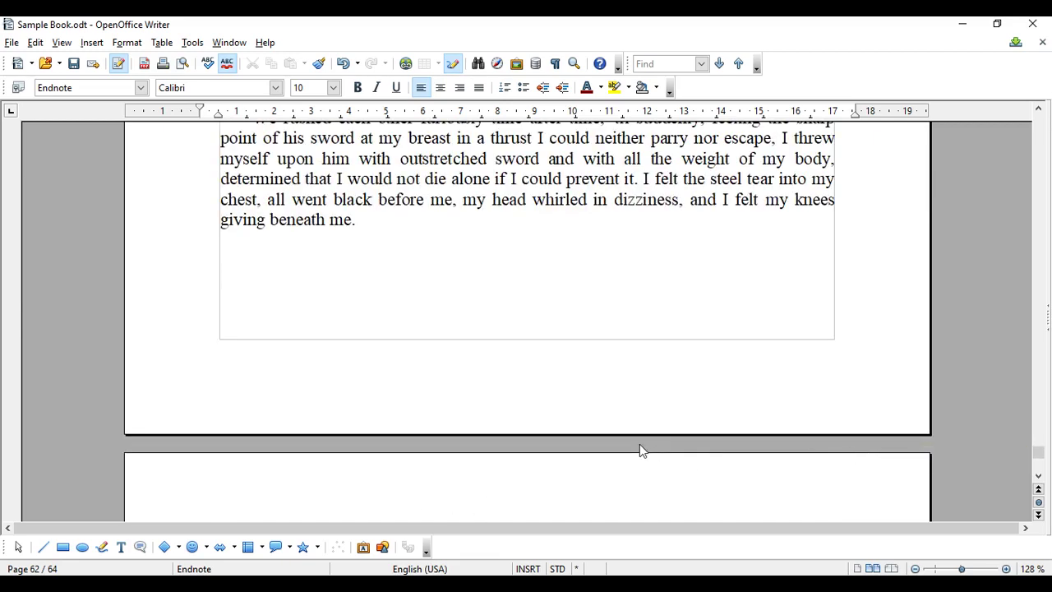
- Undo the ® endnote, the © footnote's text and the footnote insertion
key("ctrl+z")
key("ctrl+z")
key("ctrl+z")
key("ctrl+z")
key("ctrl+z")
key("ctrl+z")
key("ctrl+z")
key("ctrl+z")
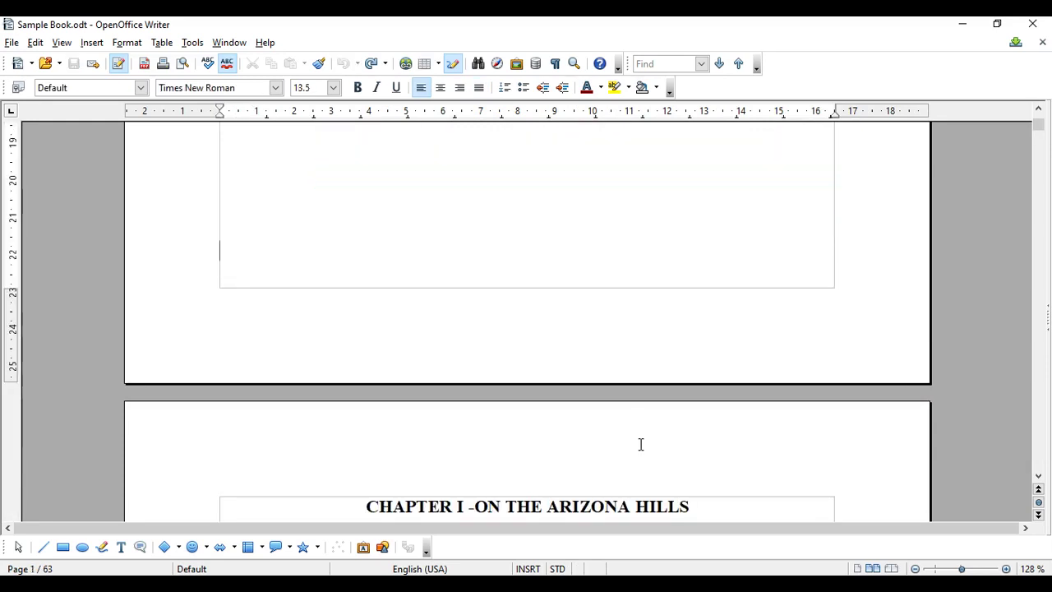
- Try italic on the word "A" in the title page heading, and leave it without bold, italic or underline
scroll(641, 444, "up", 10)
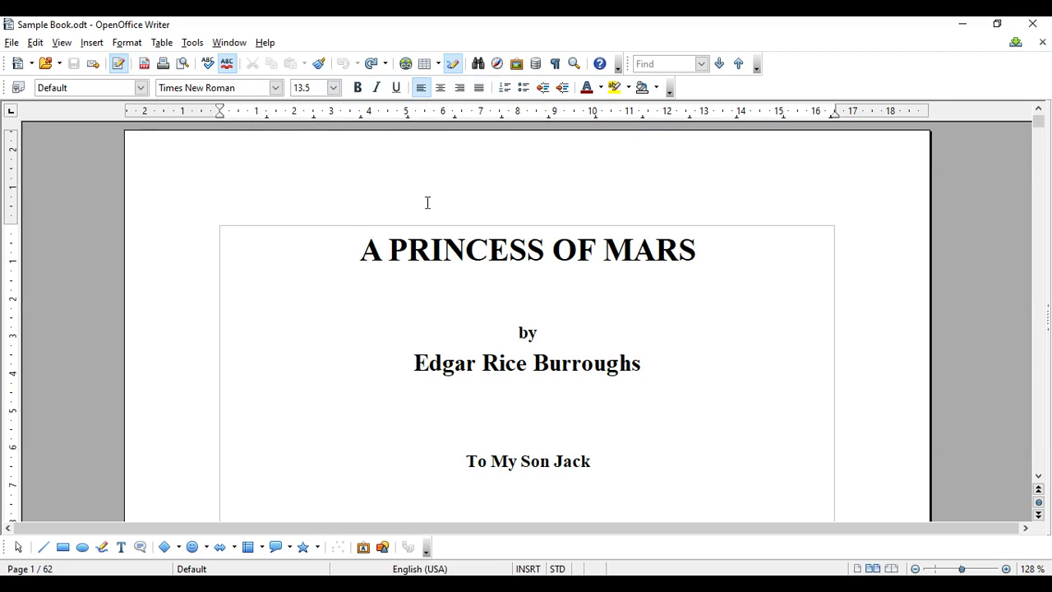
left_click_drag(381, 250, 365, 253)
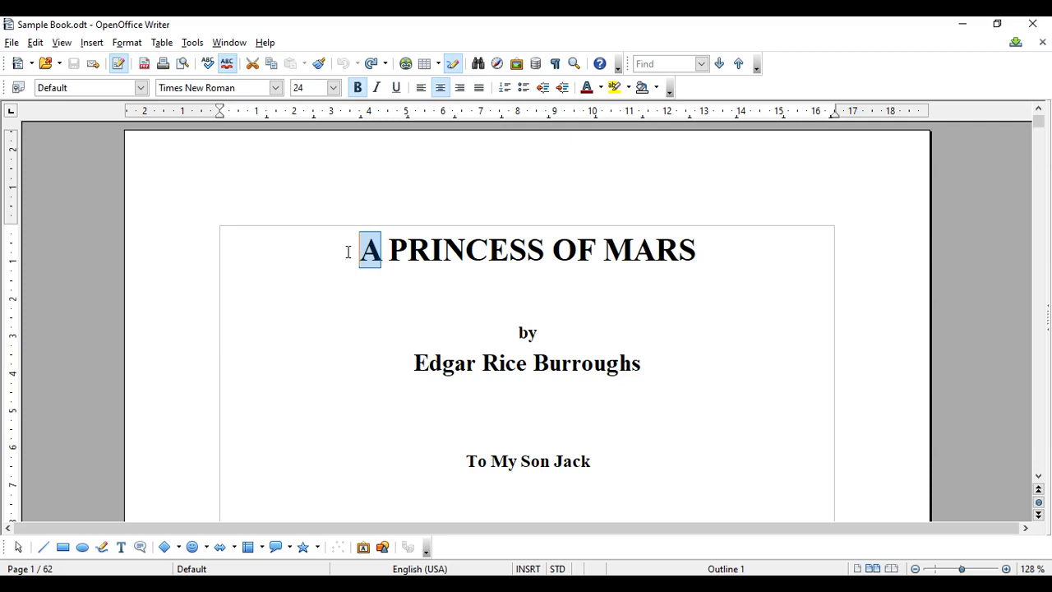
left_click(378, 89)
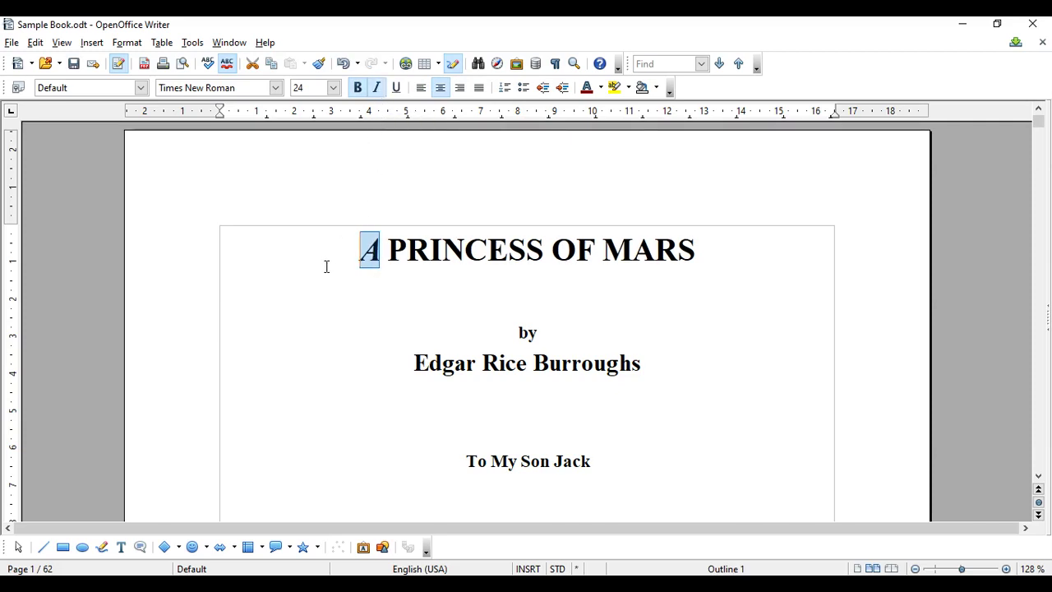
left_click(397, 88)
left_click(376, 88)
left_click(358, 88)
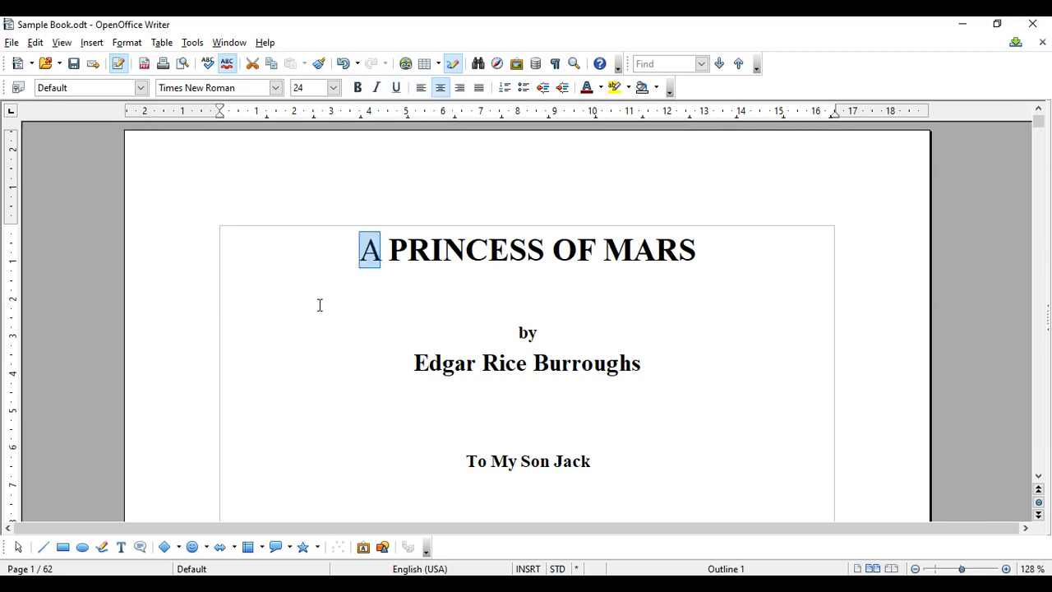
- Make the word "A" in the book title bold again
left_click(370, 253)
left_click_drag(382, 253, 344, 249)
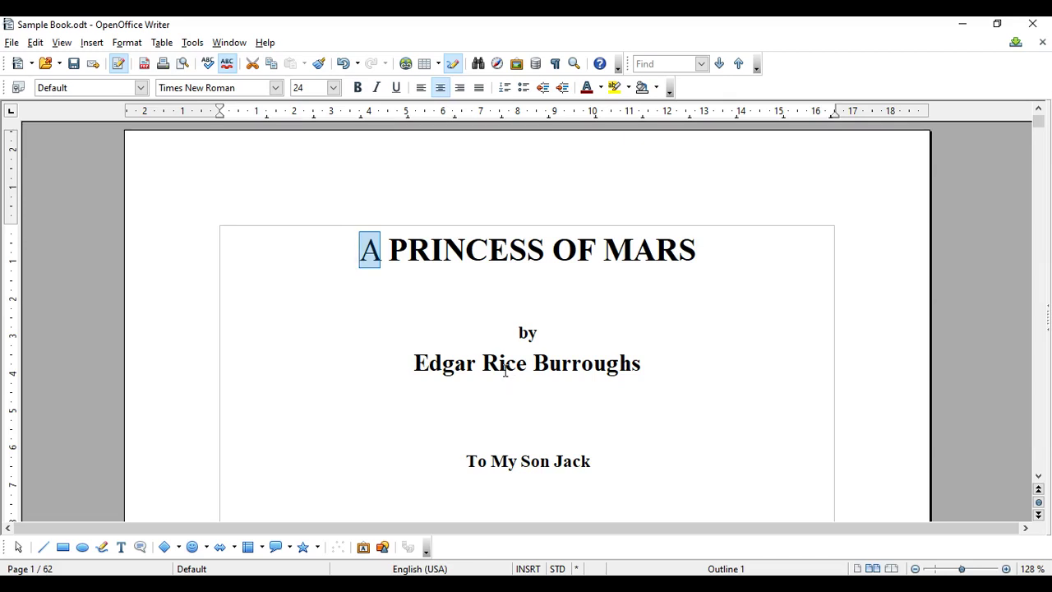
left_click(358, 91)
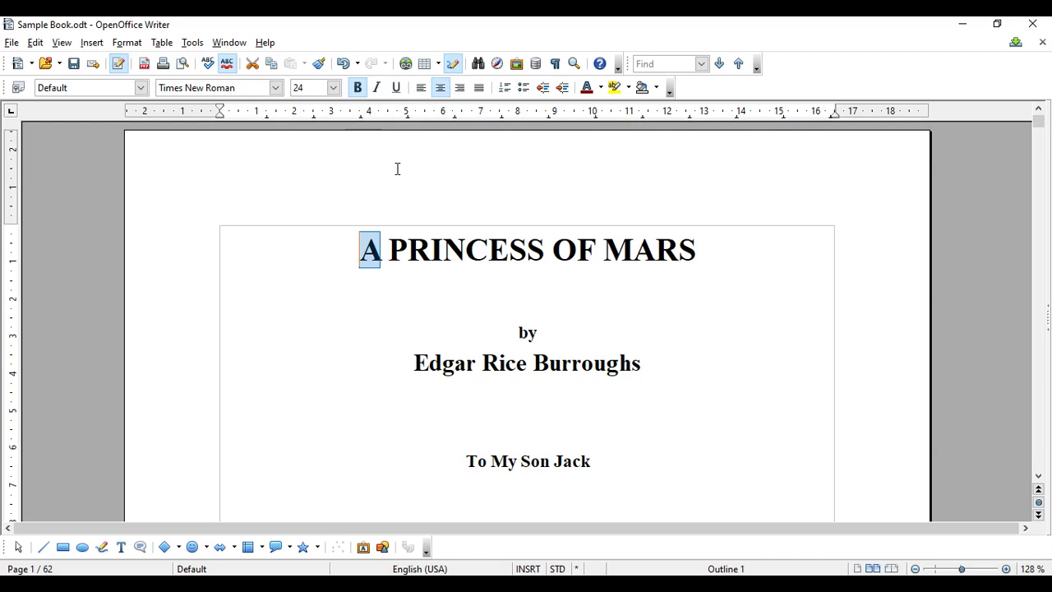
- Remove the bold from the word "PRINCESS" in the book title and make it italic
left_click_drag(388, 250, 545, 247)
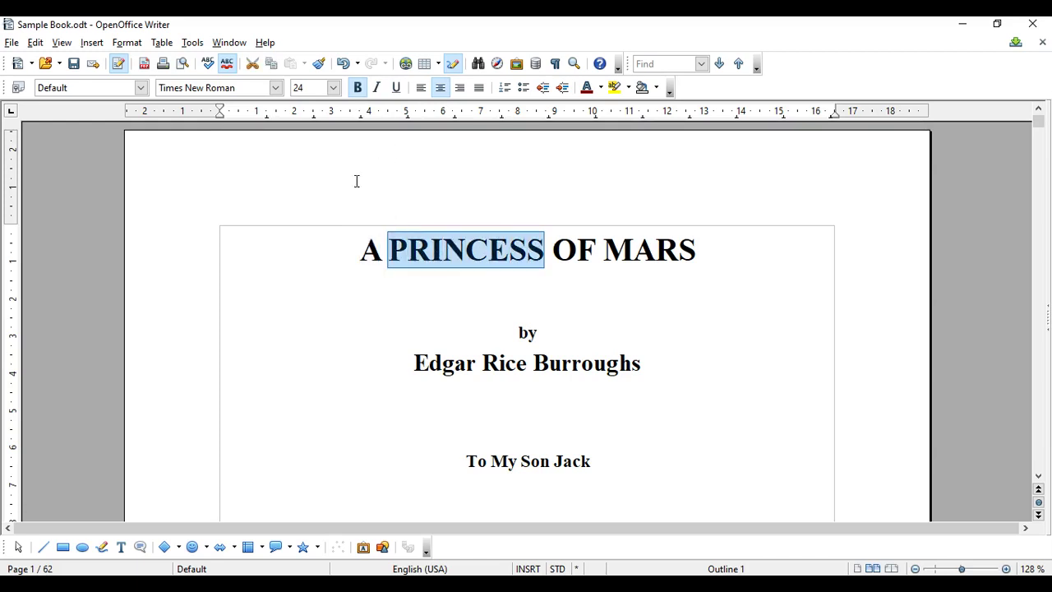
left_click(358, 89)
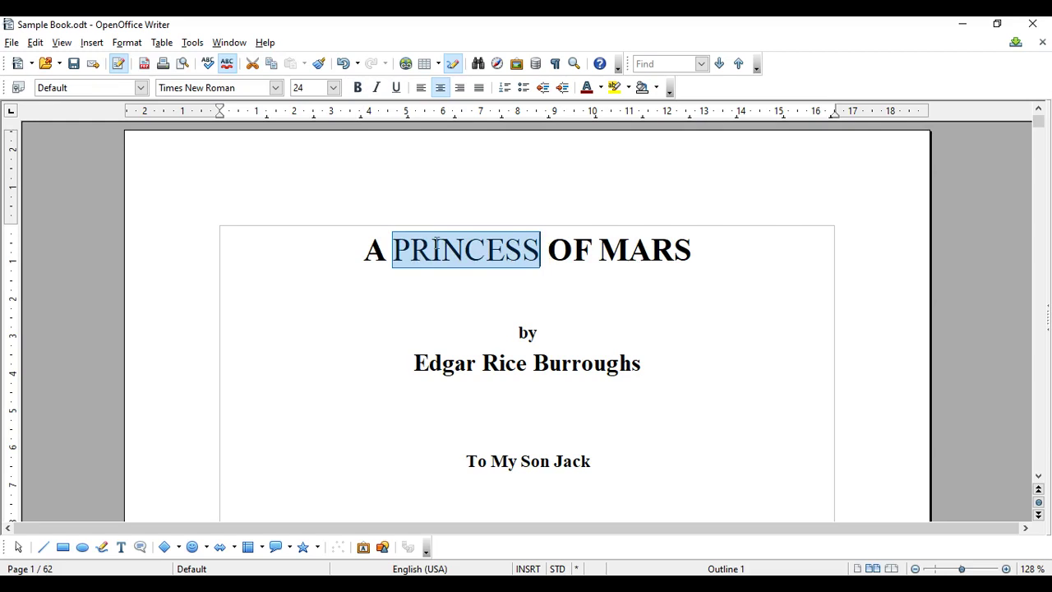
left_click(376, 88)
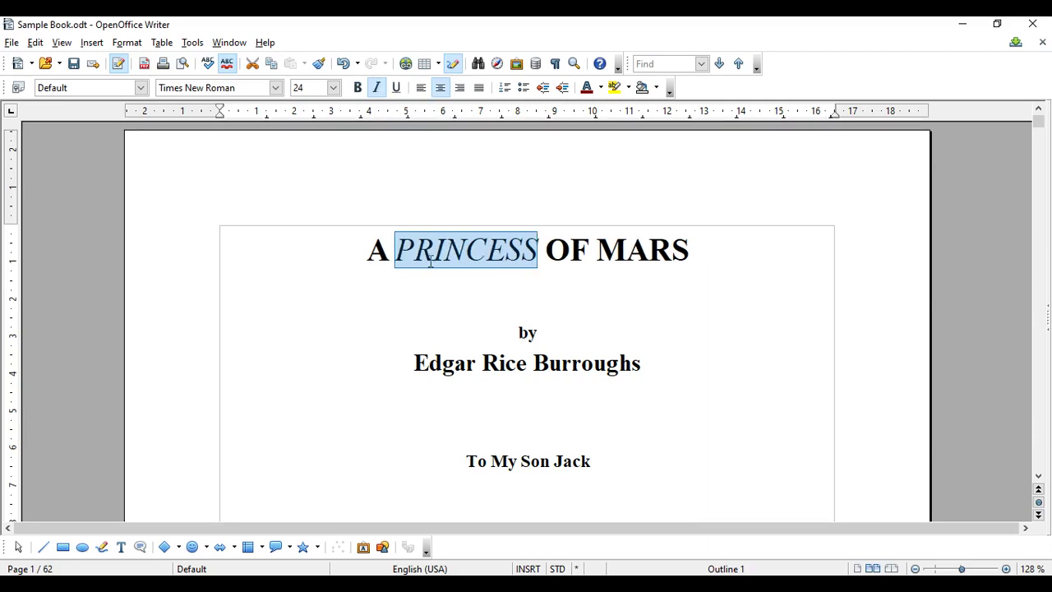
- Underline the word "OF" in the book title
left_click(589, 251)
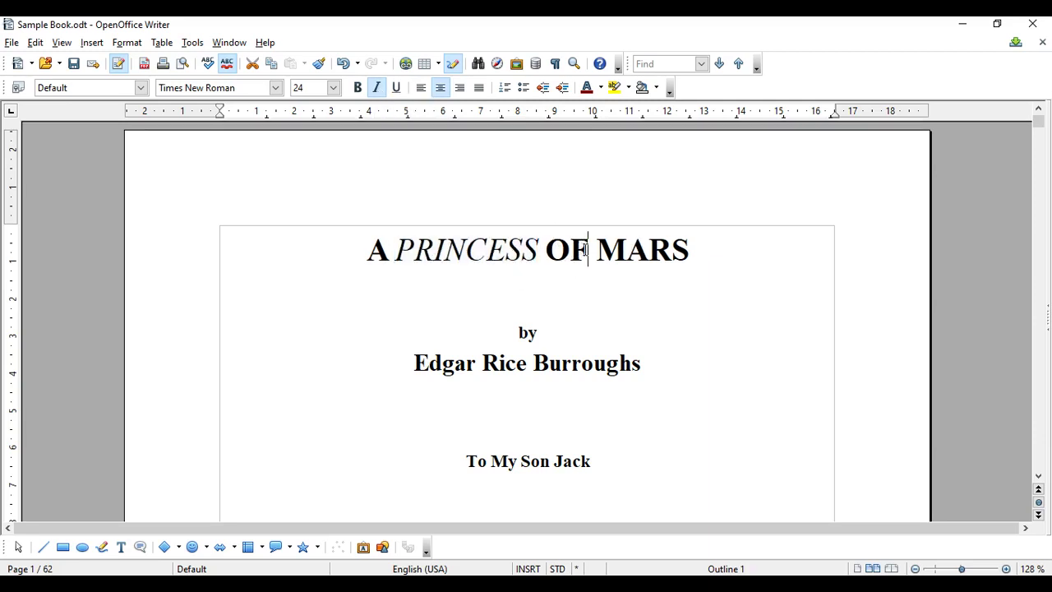
left_click_drag(588, 251, 548, 251)
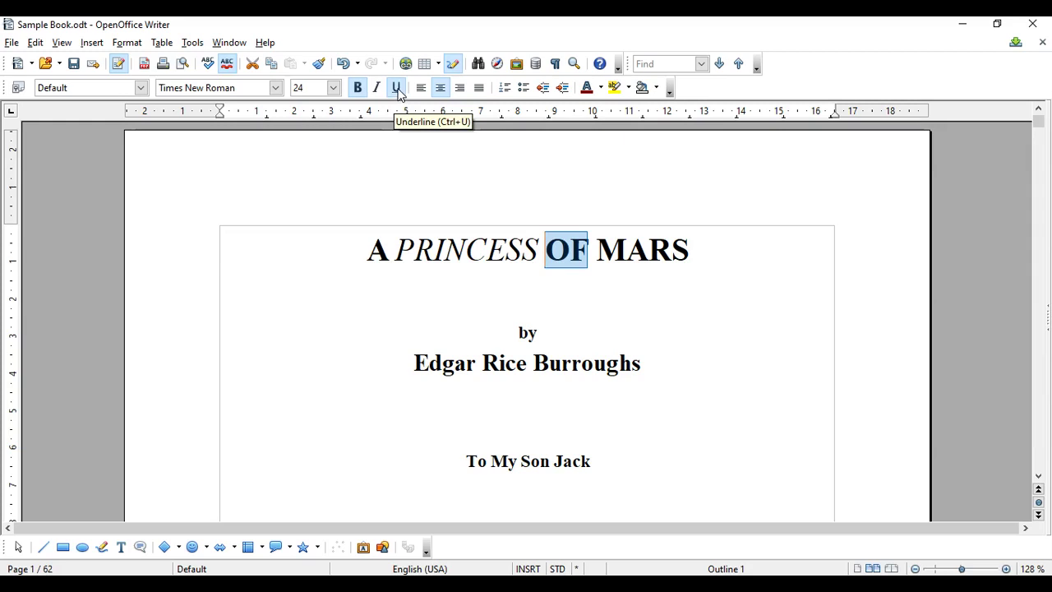
left_click(398, 89)
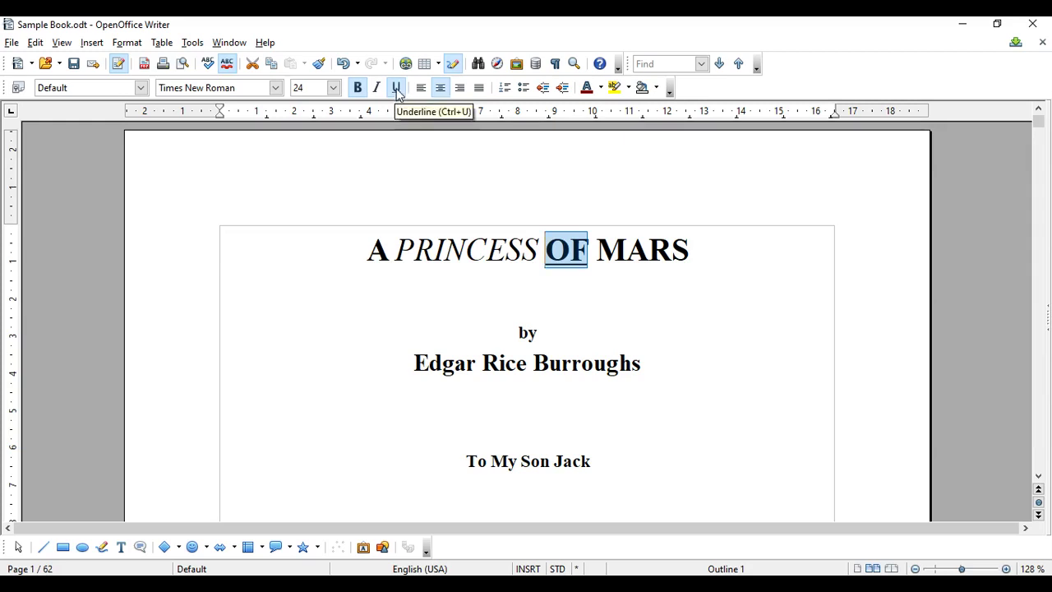
left_click(589, 252)
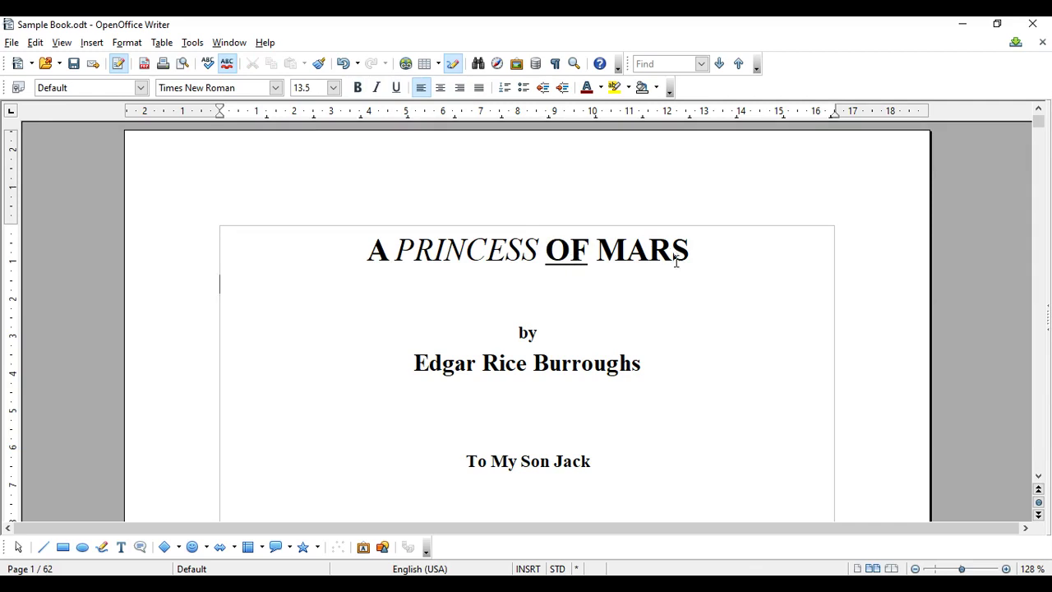
- Make the whole title "A PRINCESS OF MARS" bold, italic and underlined, and bring up its formatting commands
left_click_drag(367, 251, 688, 242)
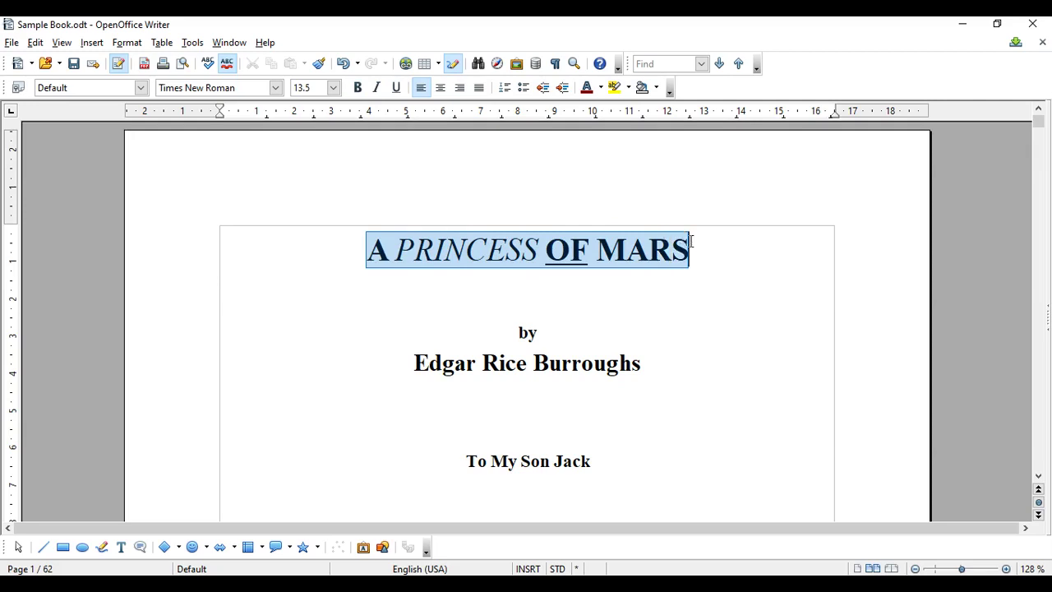
left_click(358, 88)
left_click(377, 88)
left_click(396, 88)
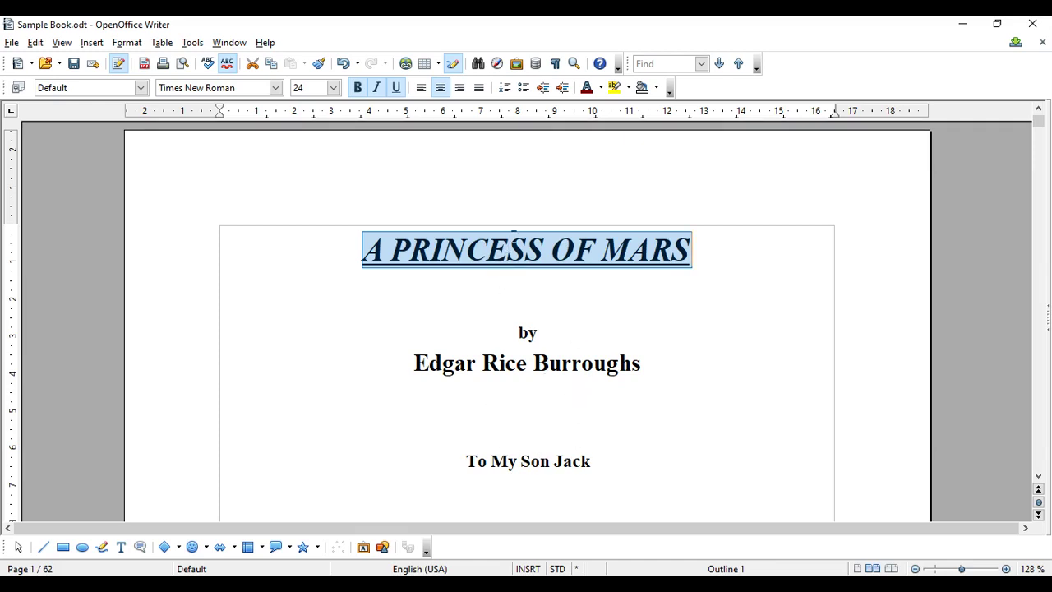
right_click(542, 195)
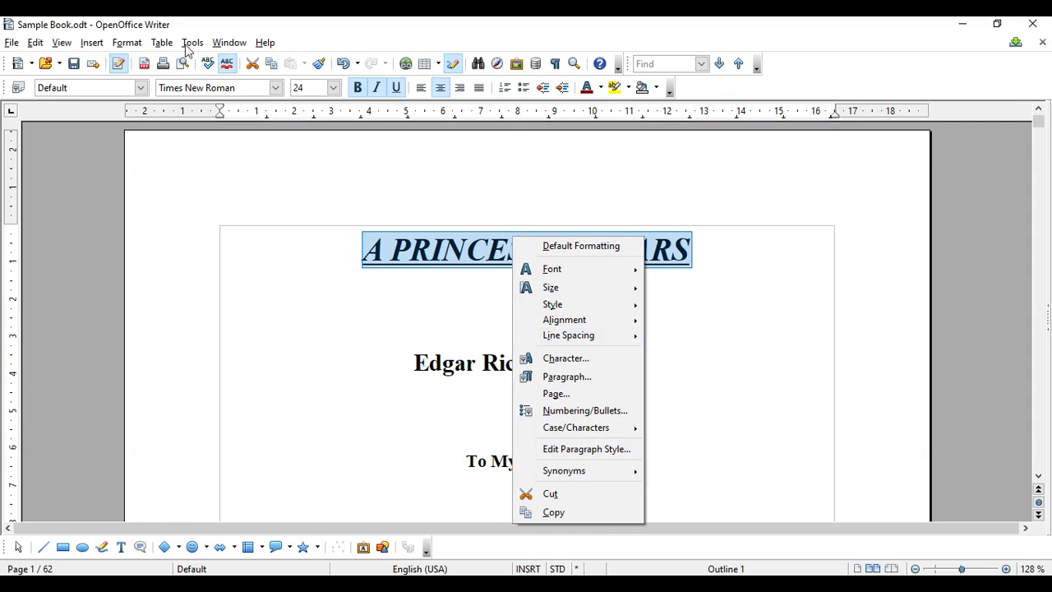
- Reset the whole title "A PRINCESS OF MARS" to default formatting
left_click(136, 46)
left_click(152, 44)
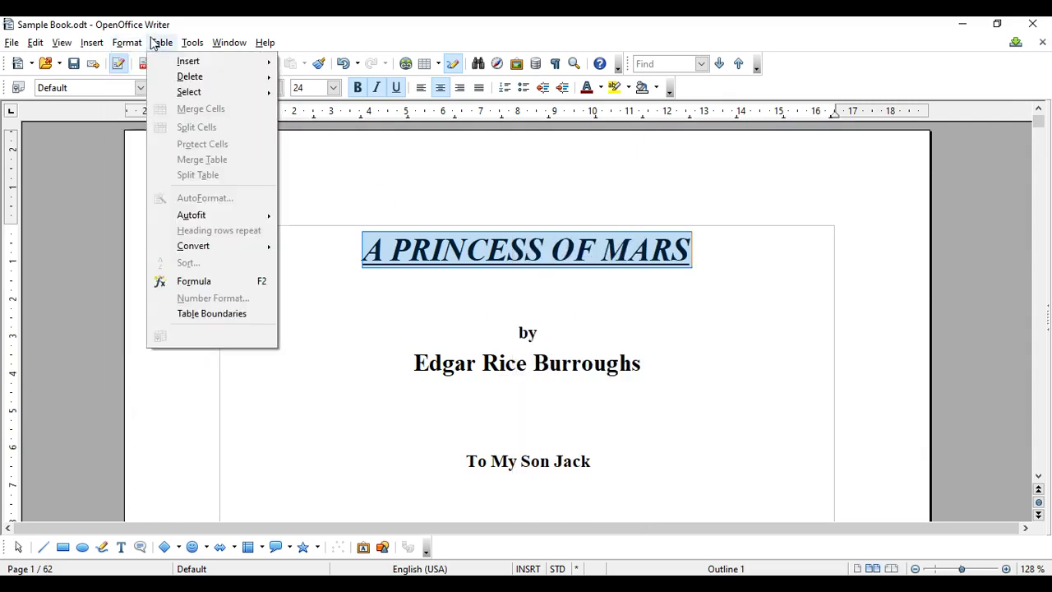
mouse_move(128, 43)
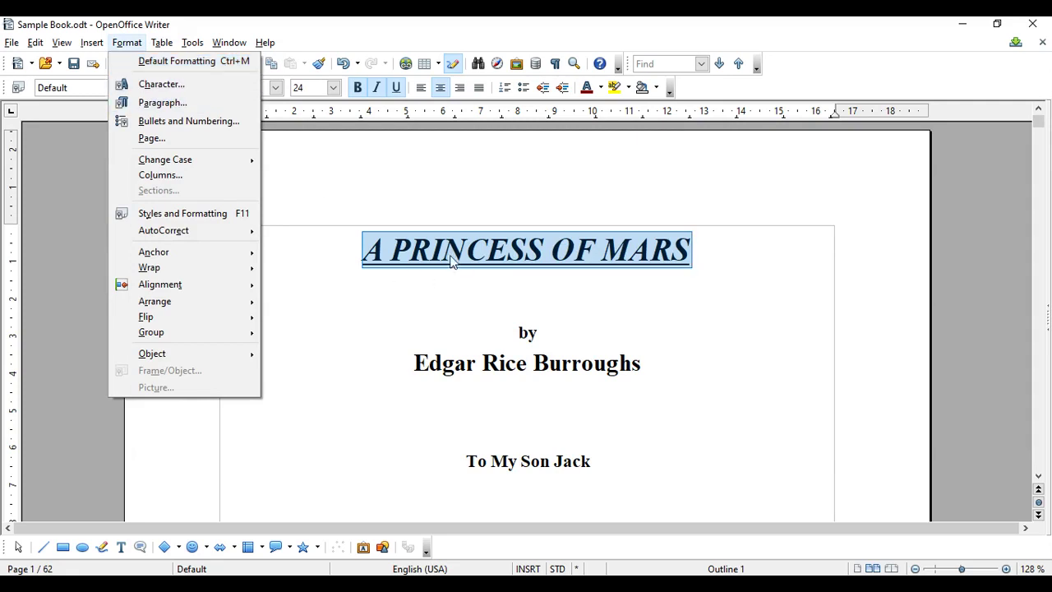
left_click(231, 62)
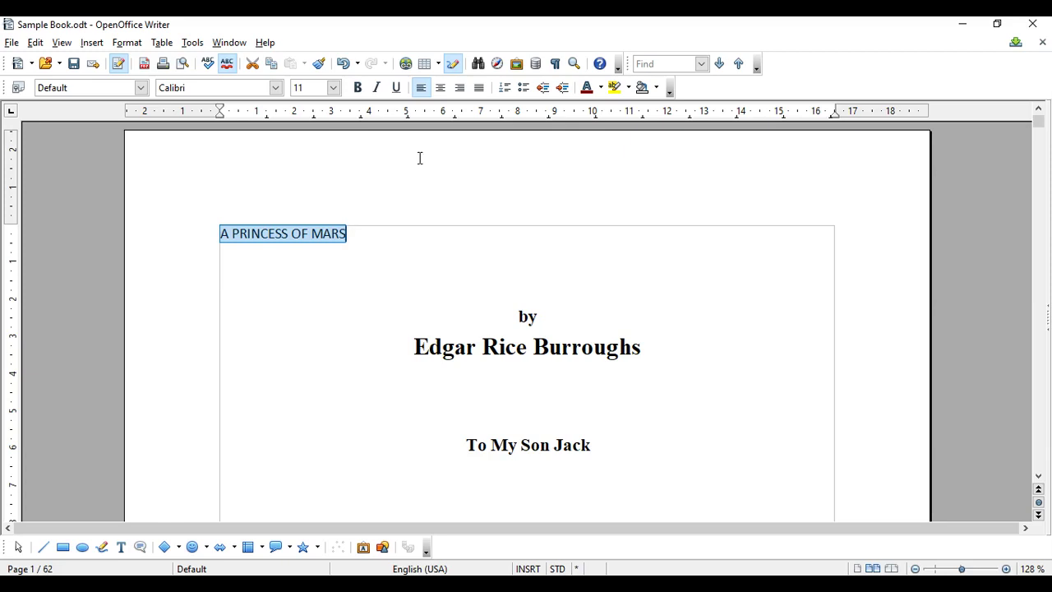
left_click(69, 45)
mouse_move(92, 46)
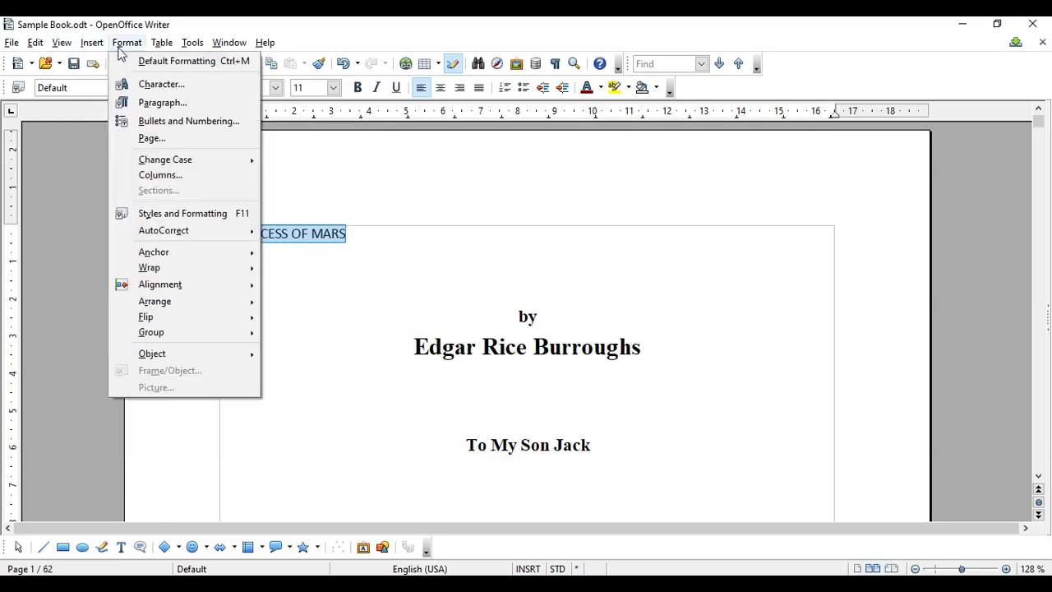
left_click(155, 63)
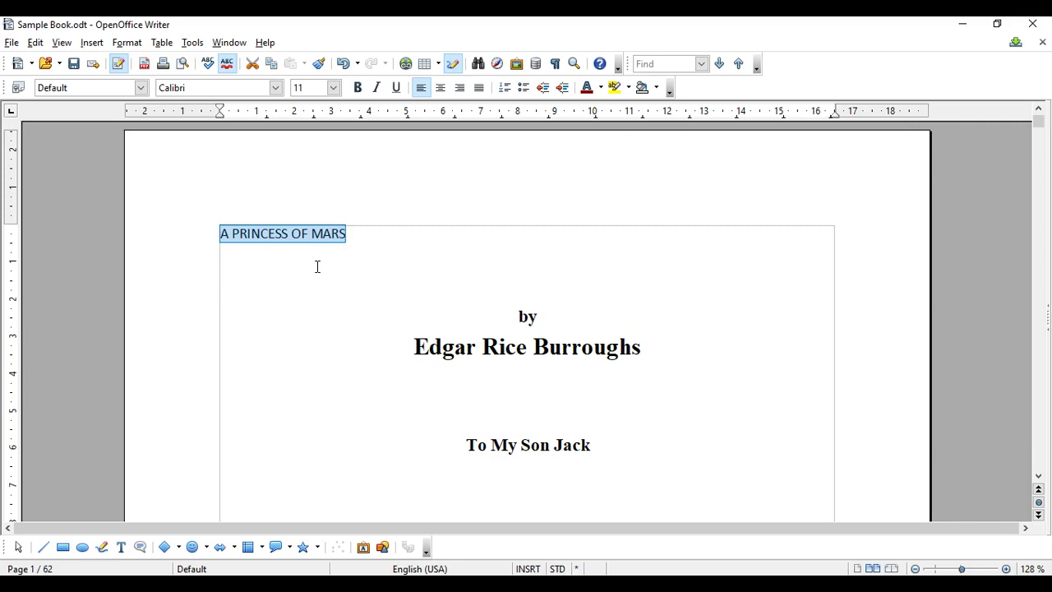
- Enlarge only the word "A" in the title, trying font size 14 and settling on 18
left_click(232, 231)
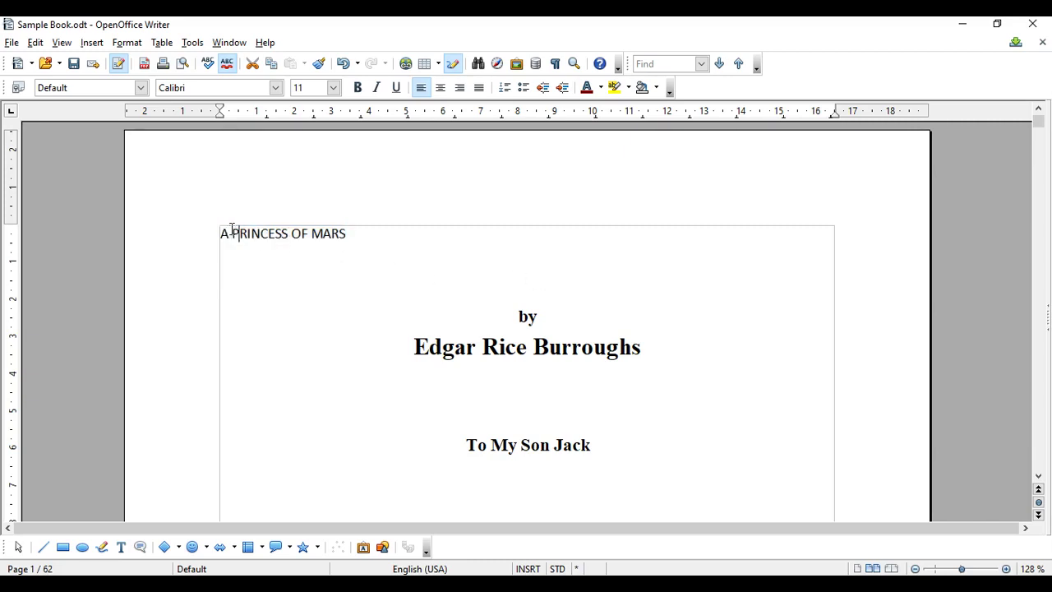
left_click_drag(232, 231, 217, 234)
left_click(129, 45)
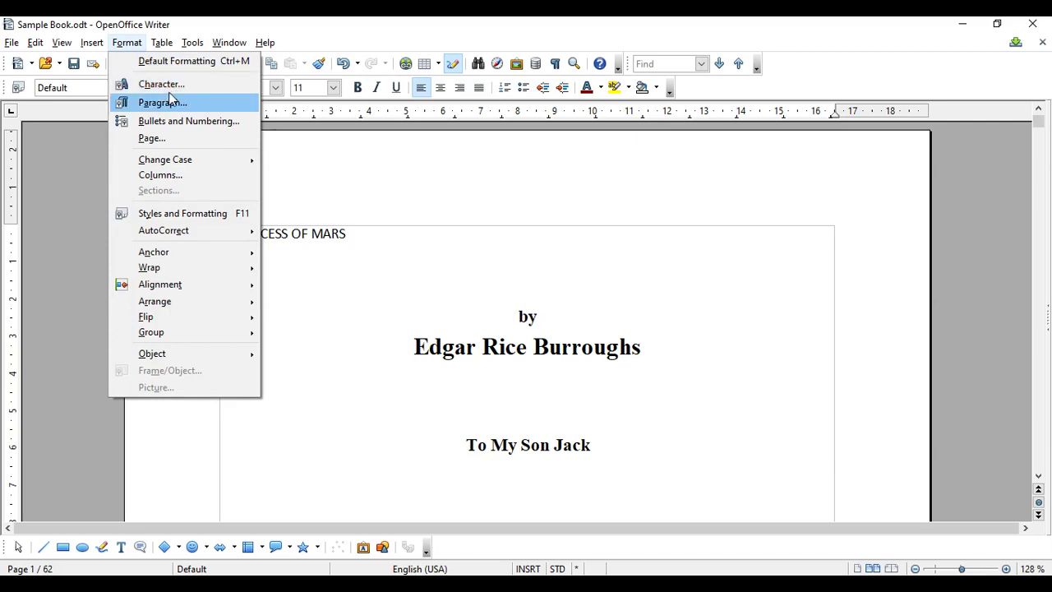
left_click(369, 28)
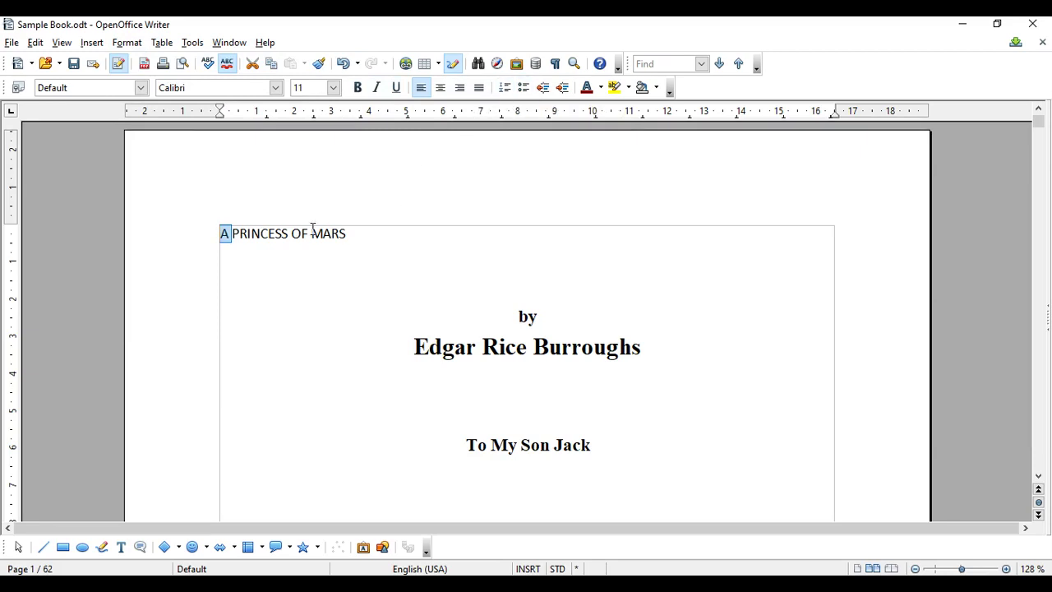
right_click(225, 237)
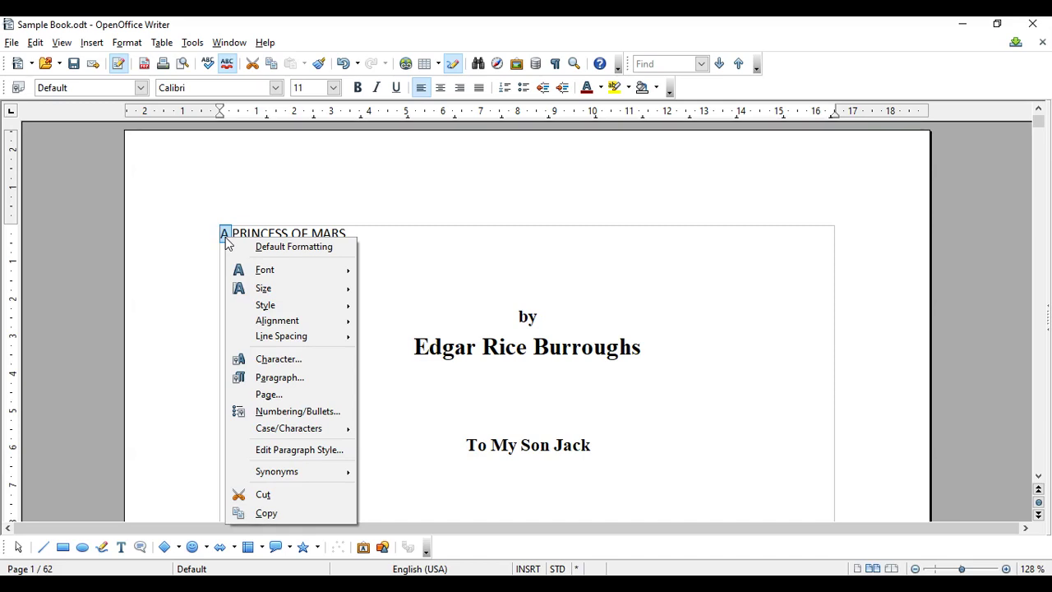
key("Escape")
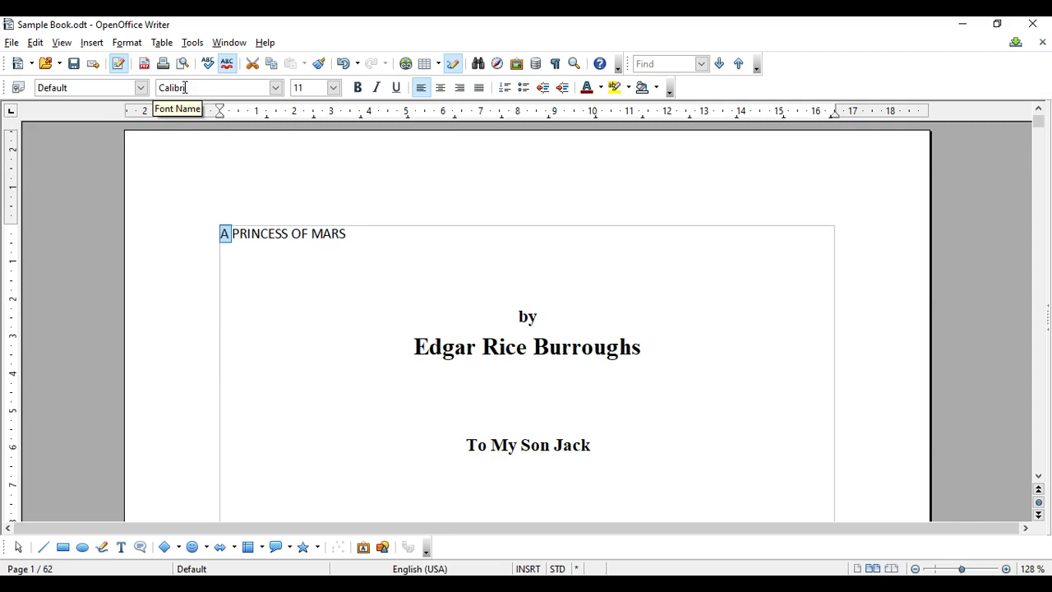
left_click(333, 89)
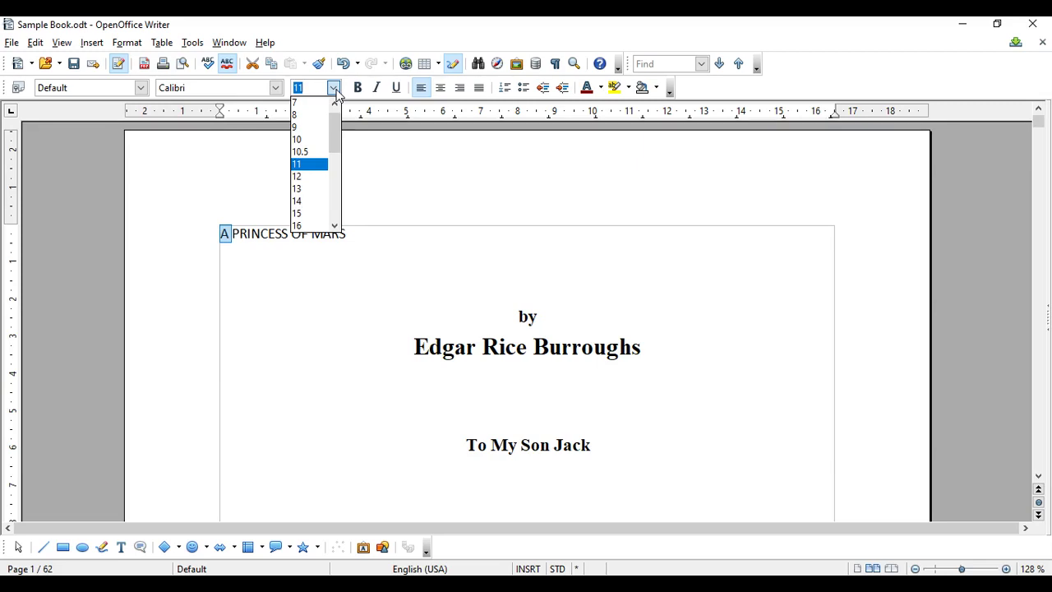
left_click(311, 201)
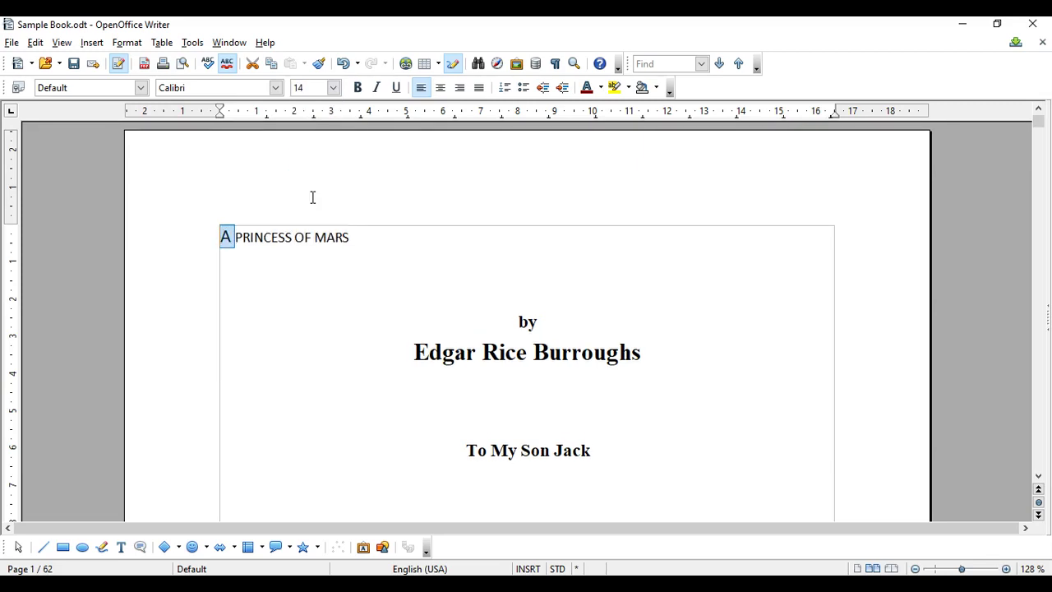
left_click(333, 87)
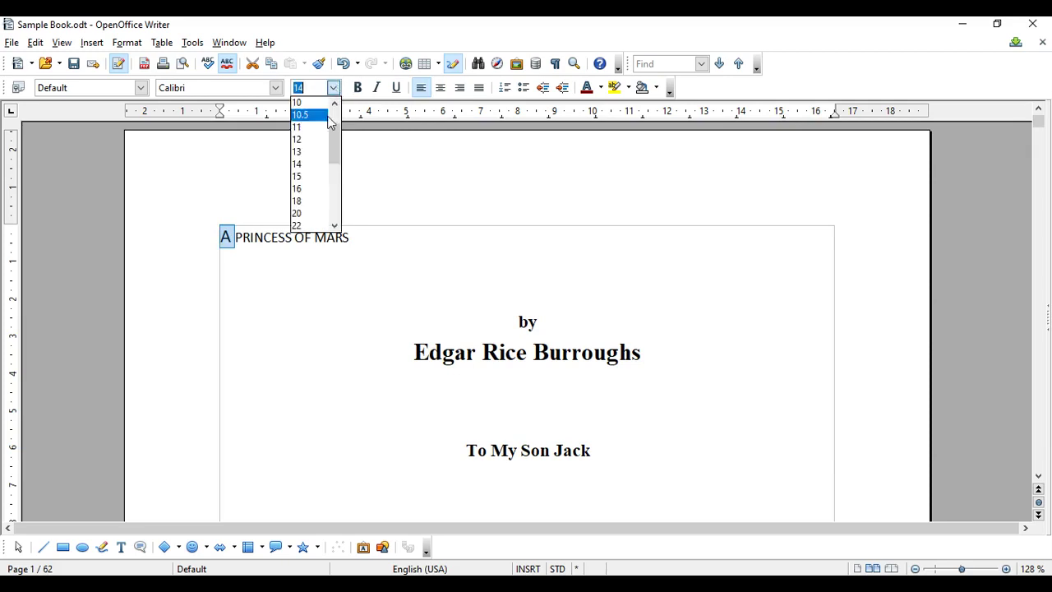
left_click(319, 203)
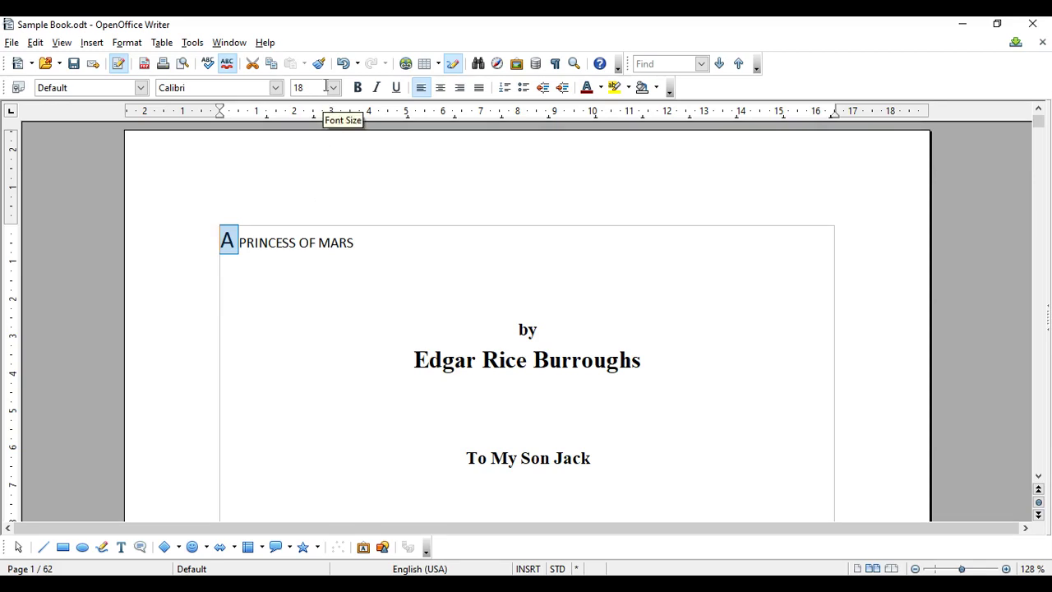
- Try Arial Black and Brush Script MT as fonts for the word "A" in the title
left_click(275, 88)
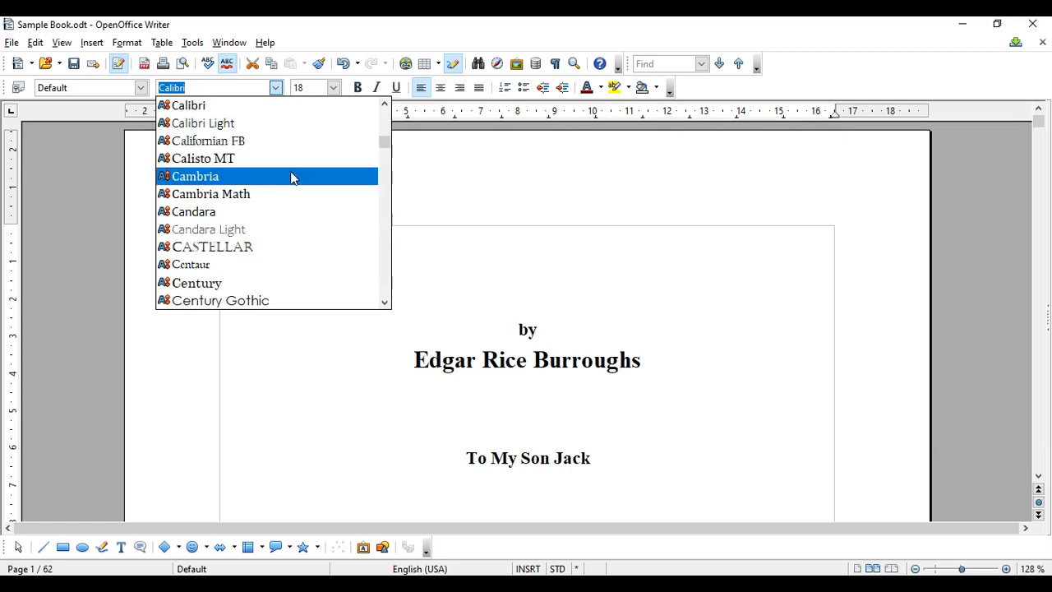
scroll(291, 176, "up", 10)
scroll(291, 179, "up", 3)
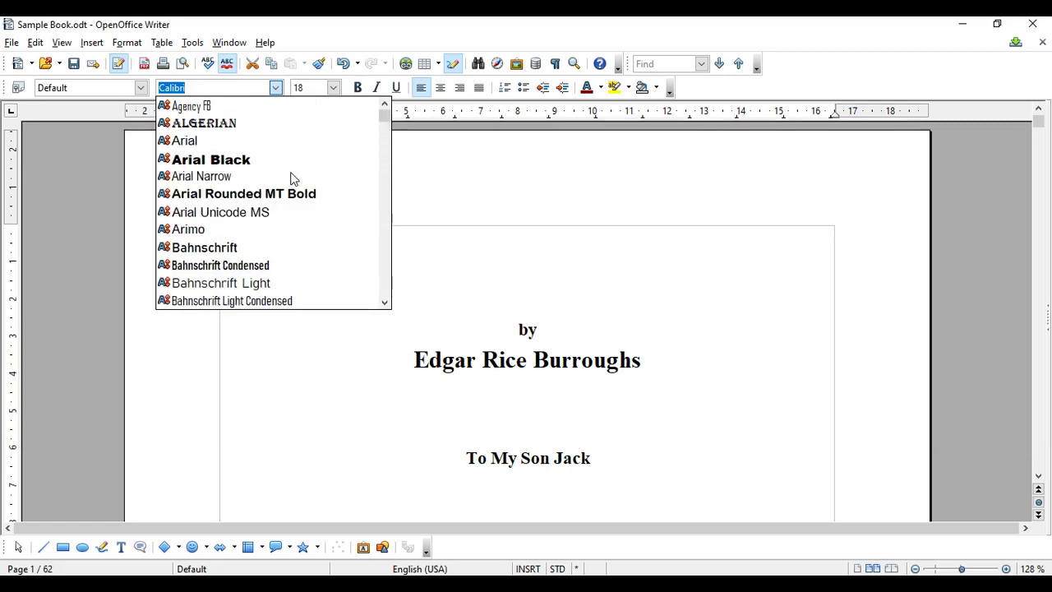
left_click(292, 159)
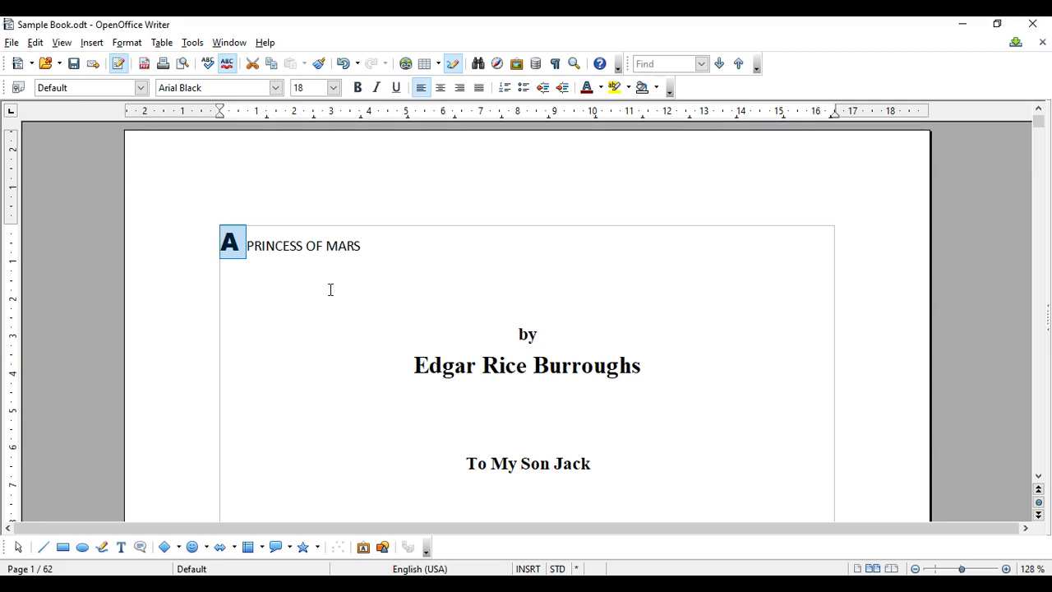
left_click(276, 87)
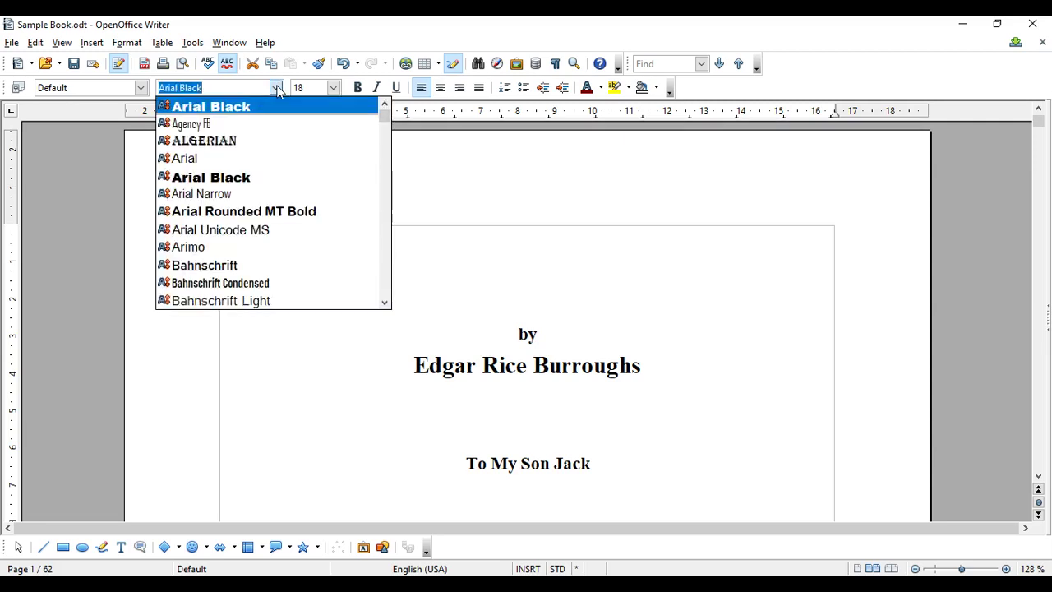
scroll(241, 170, "down", 8)
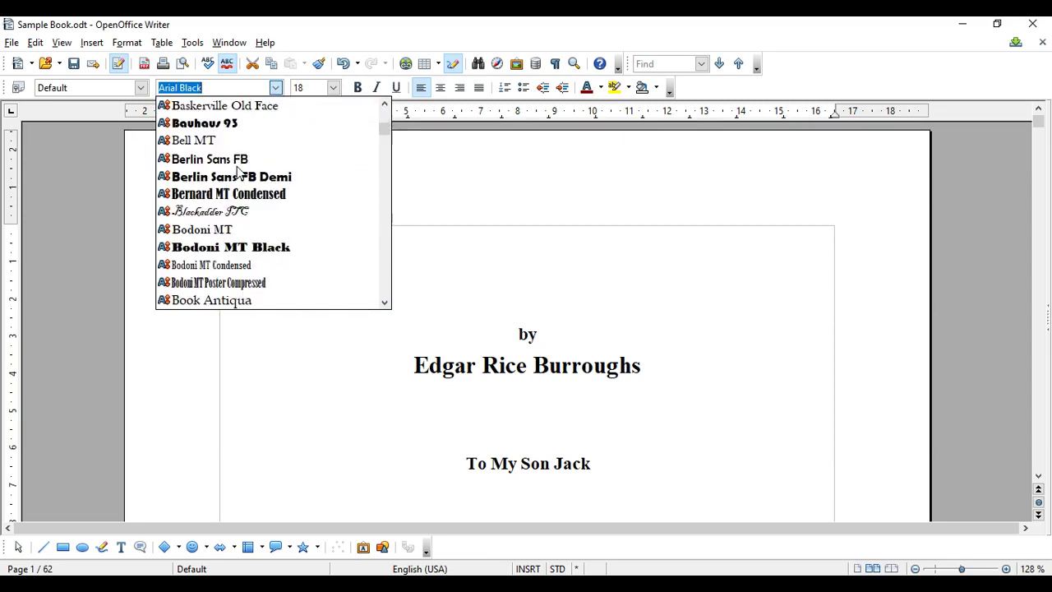
scroll(239, 175, "down", 3)
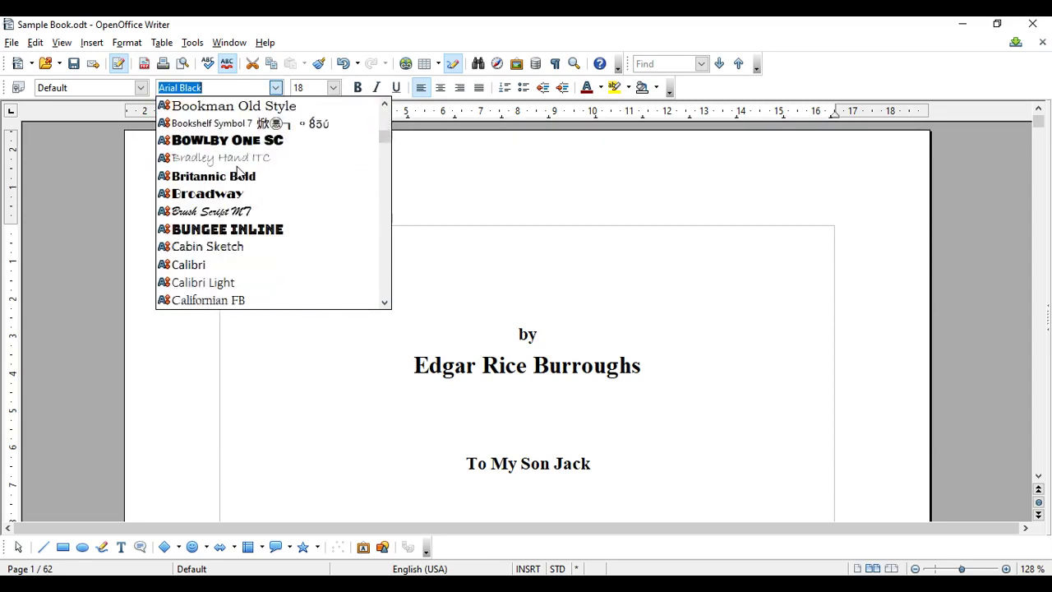
left_click(229, 218)
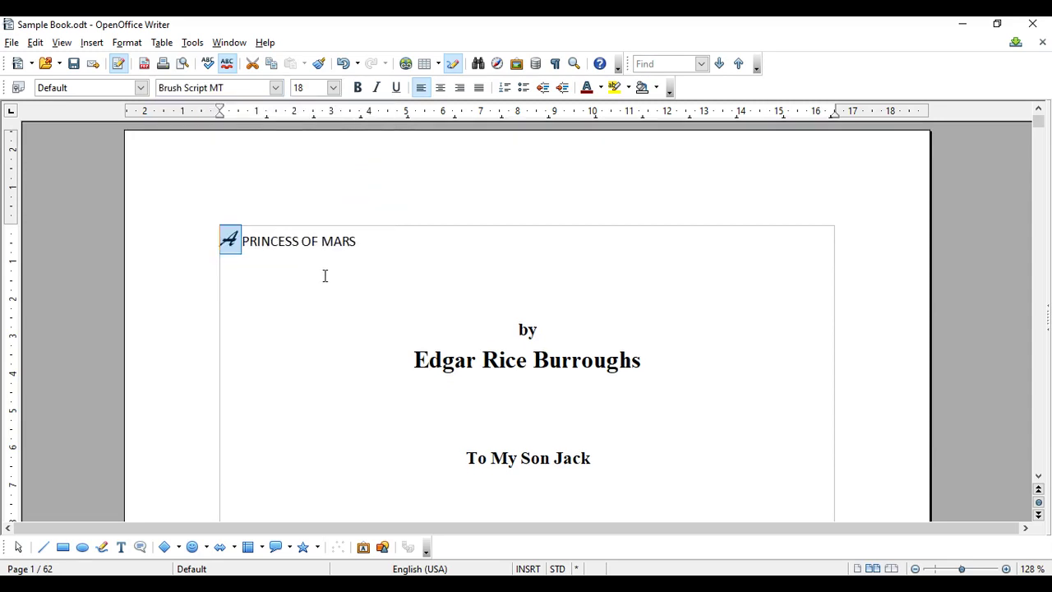
- Change the font of the word "A" in the title to Bahnschrift Light
left_click(276, 87)
scroll(265, 204, "down", 2)
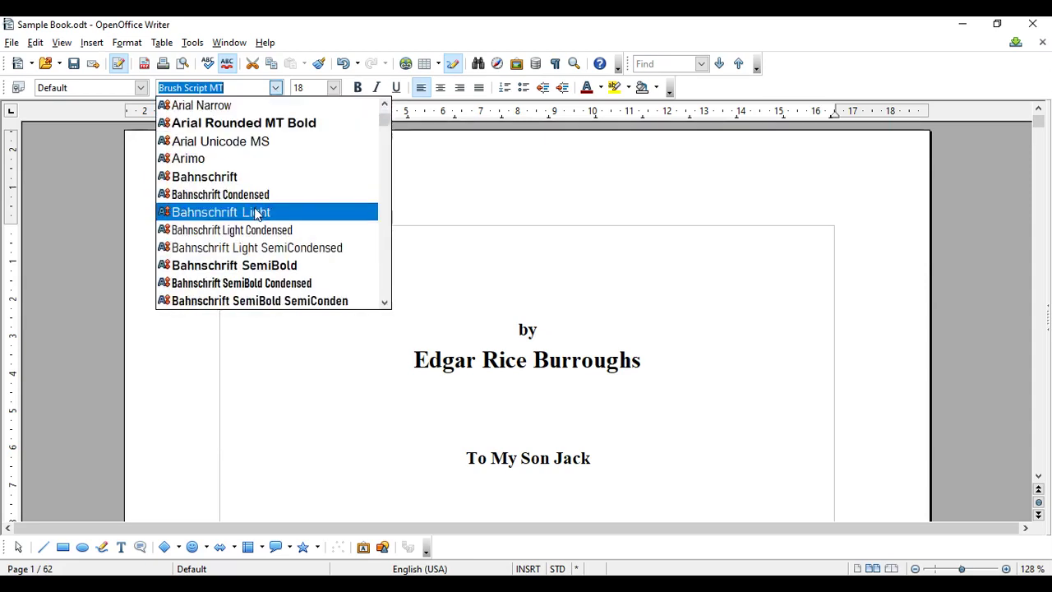
left_click(270, 212)
left_click(276, 87)
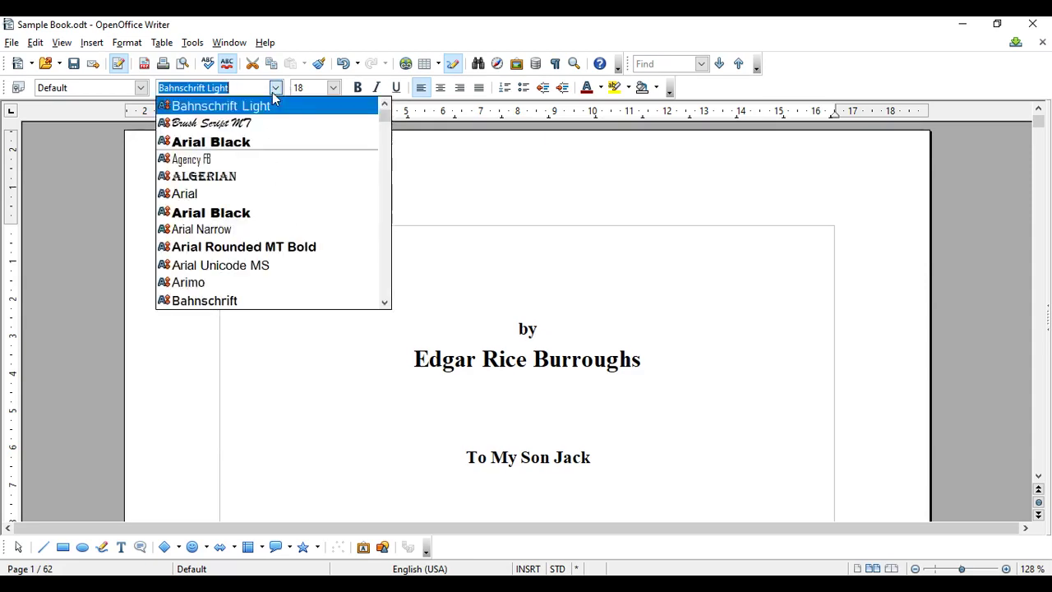
scroll(284, 244, "down", 2)
left_click(280, 230)
left_click(303, 256)
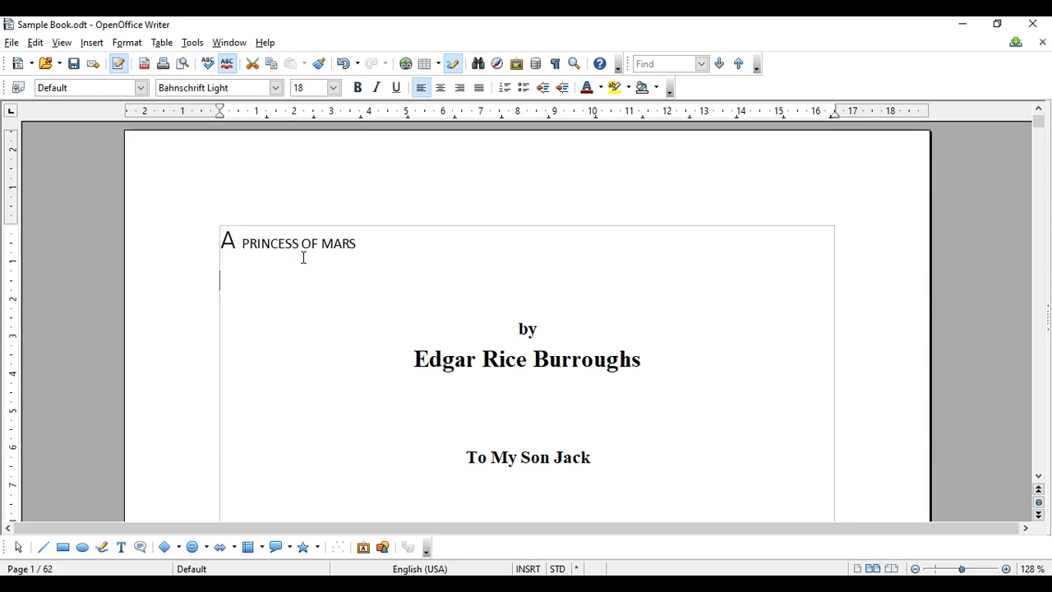
- Format the words "PRINCESS OF MARS" in the title with the Arial Black font at size 22
left_click_drag(366, 243, 242, 244)
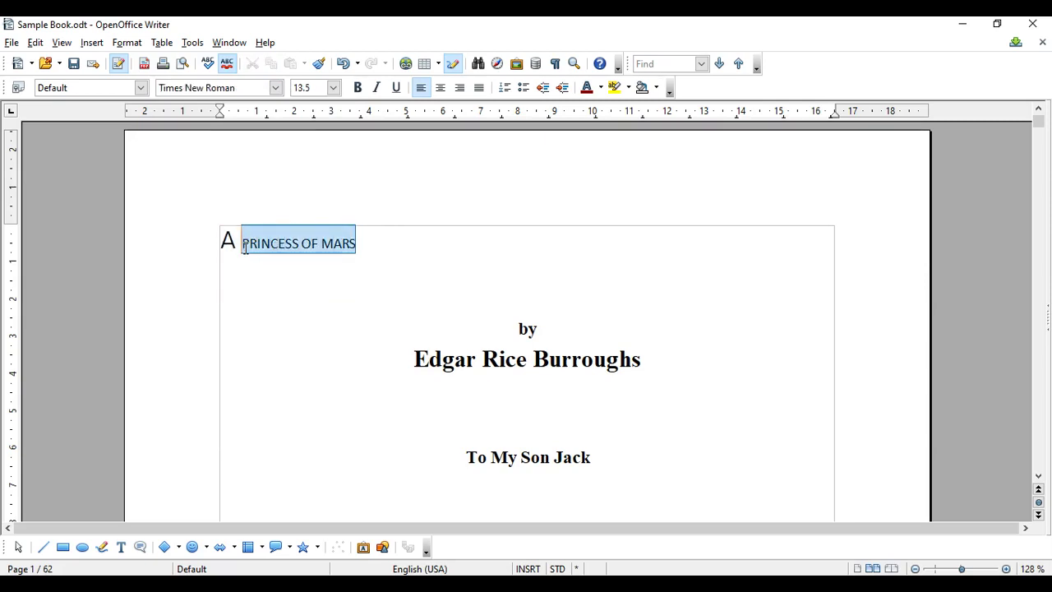
left_click(276, 87)
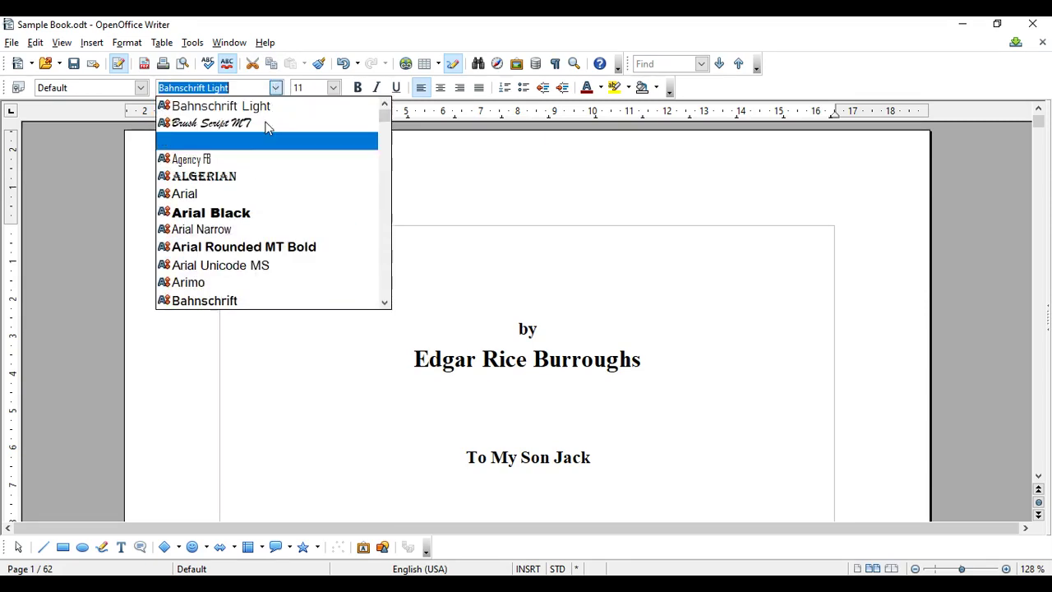
left_click(217, 215)
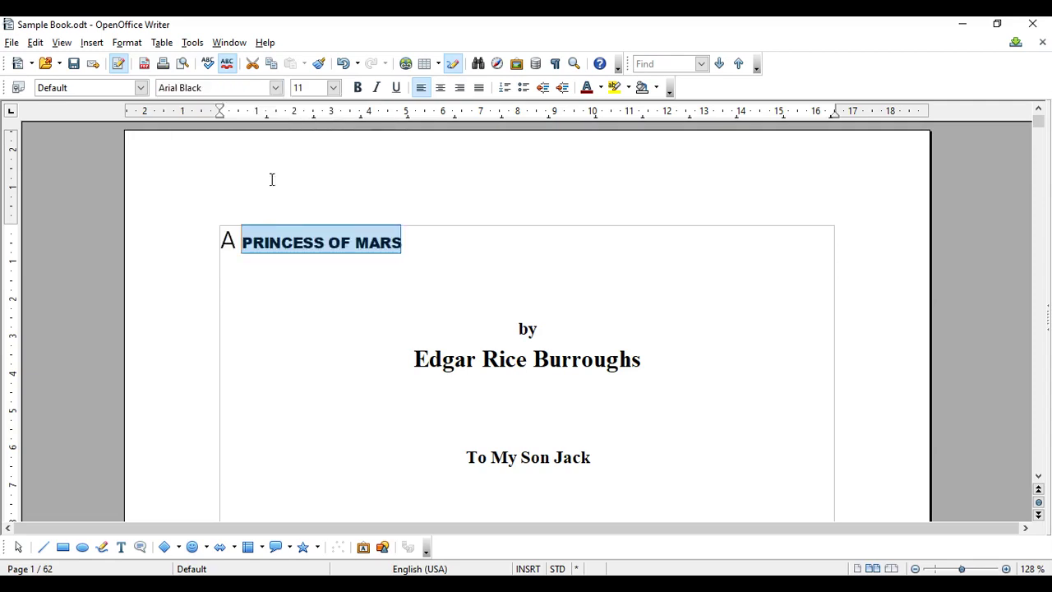
left_click(333, 87)
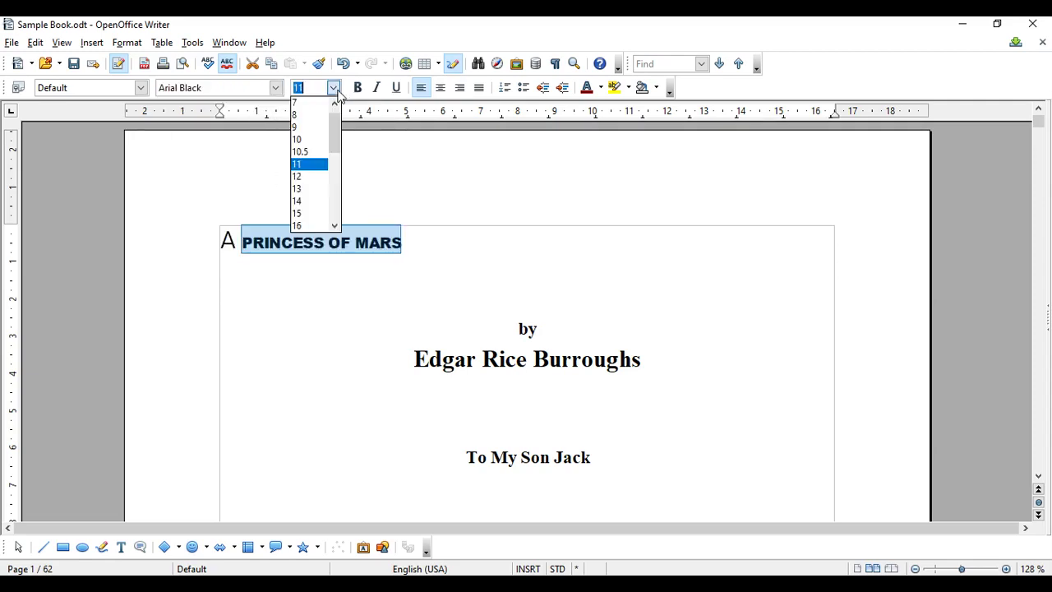
scroll(299, 220, "down", 2)
left_click(299, 187)
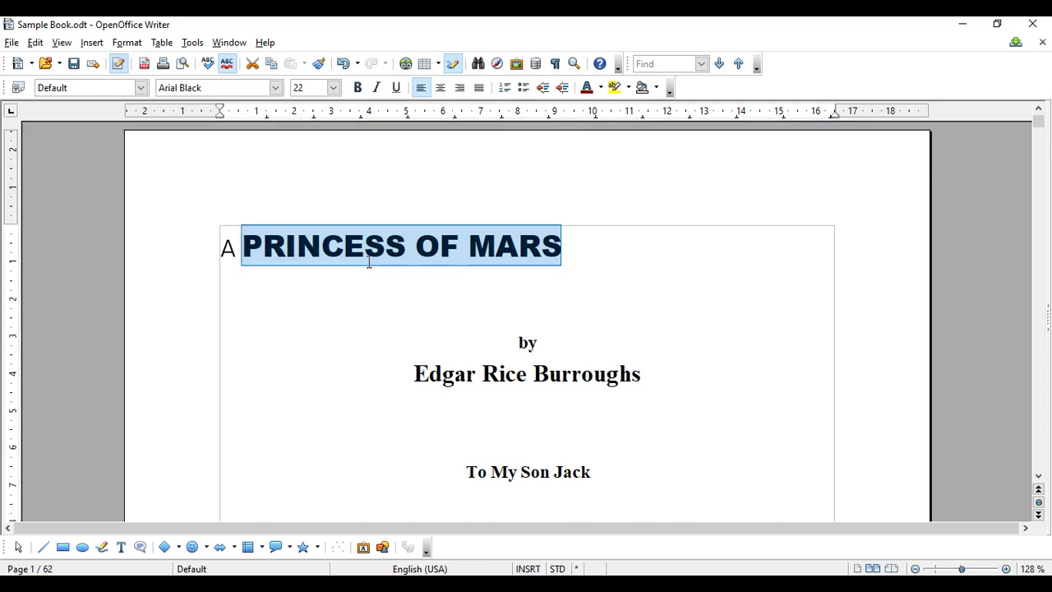
left_click(570, 251)
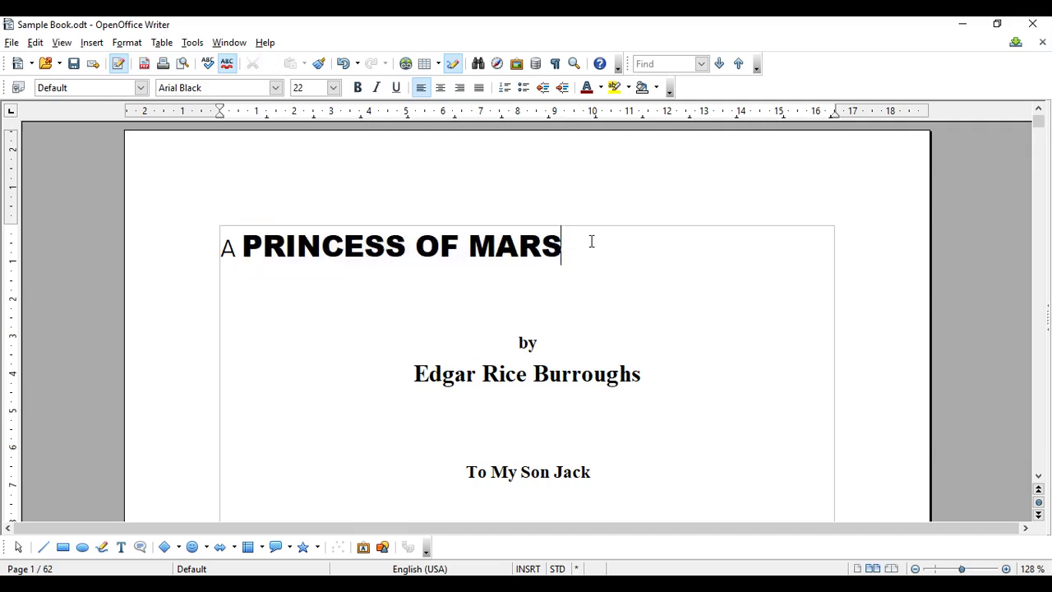
- Give the whole title "A PRINCESS OF MARS" one uniform font, Arial Black, at size 22
left_click_drag(591, 239, 209, 258)
left_click(275, 88)
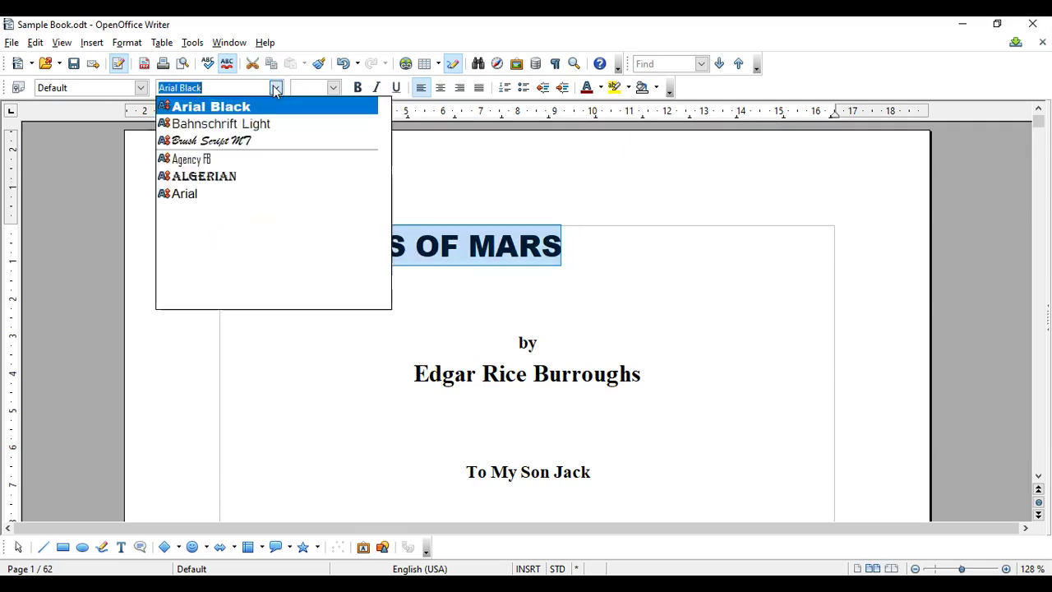
left_click(251, 107)
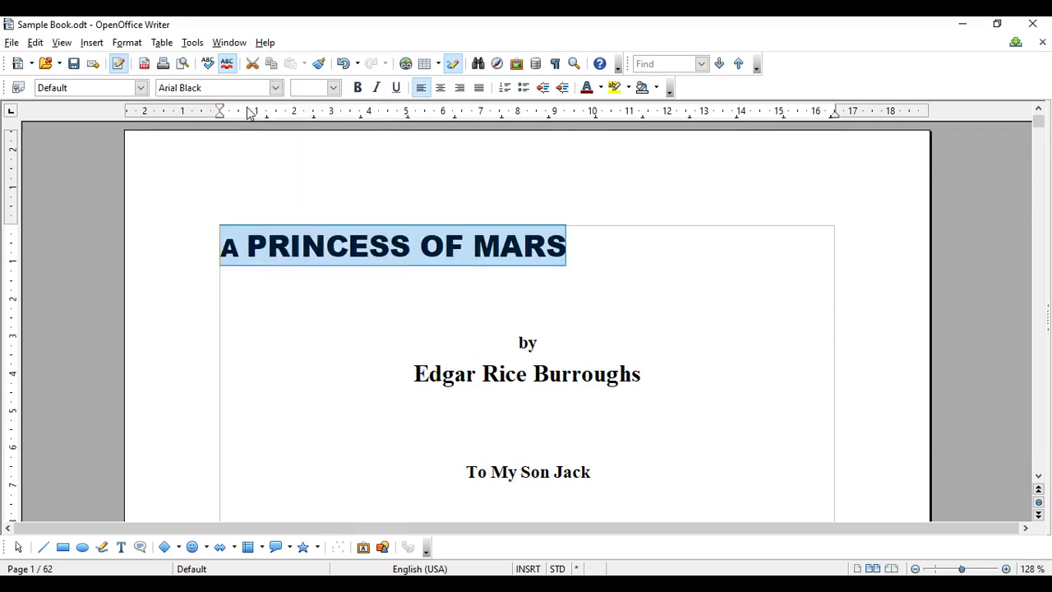
left_click(334, 87)
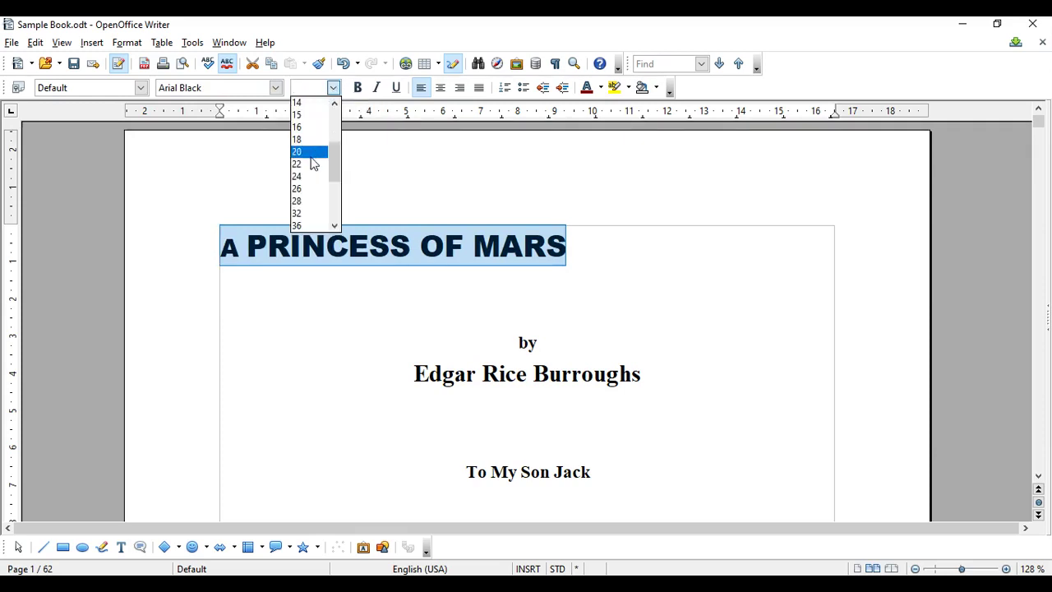
left_click(309, 162)
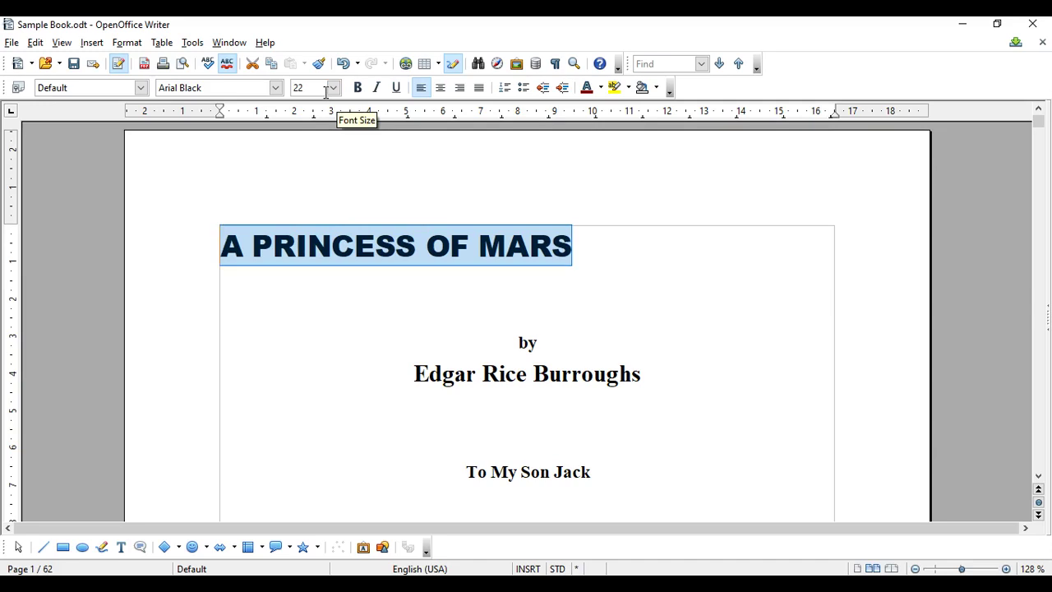
- Try orange and red as font colors for the title "A PRINCESS OF MARS"
left_click(601, 88)
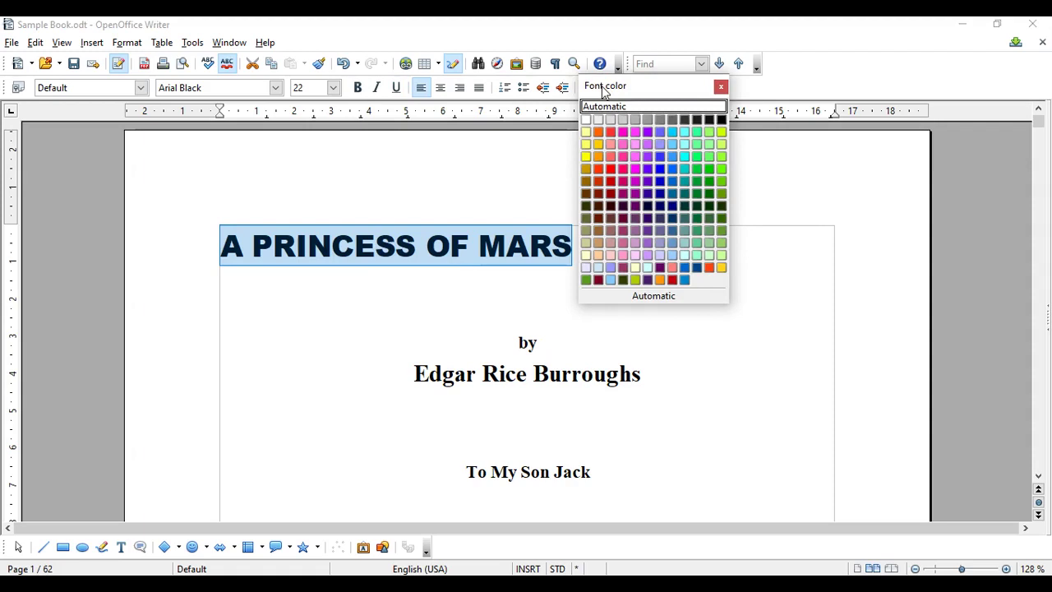
left_click(599, 133)
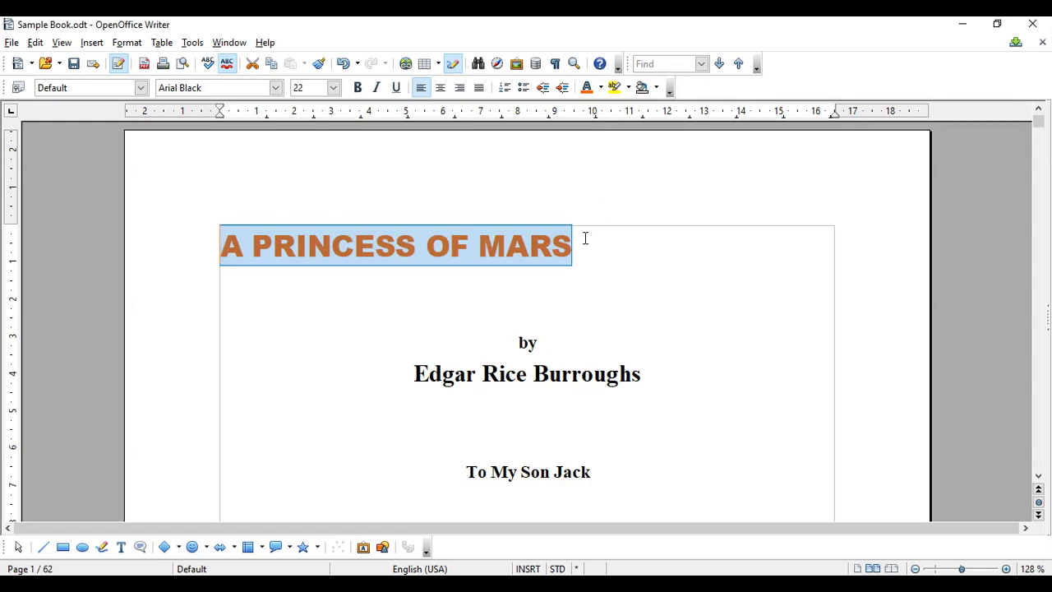
left_click(601, 87)
left_click(611, 132)
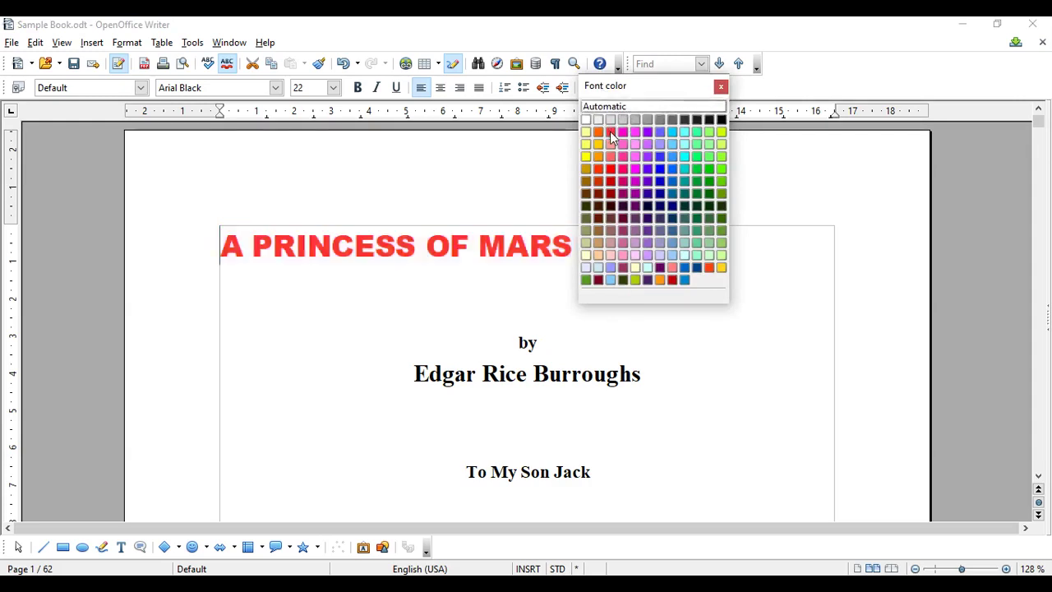
- Set the font color of the title "A PRINCESS OF MARS" to Blue 3 and deselect it
left_click(601, 87)
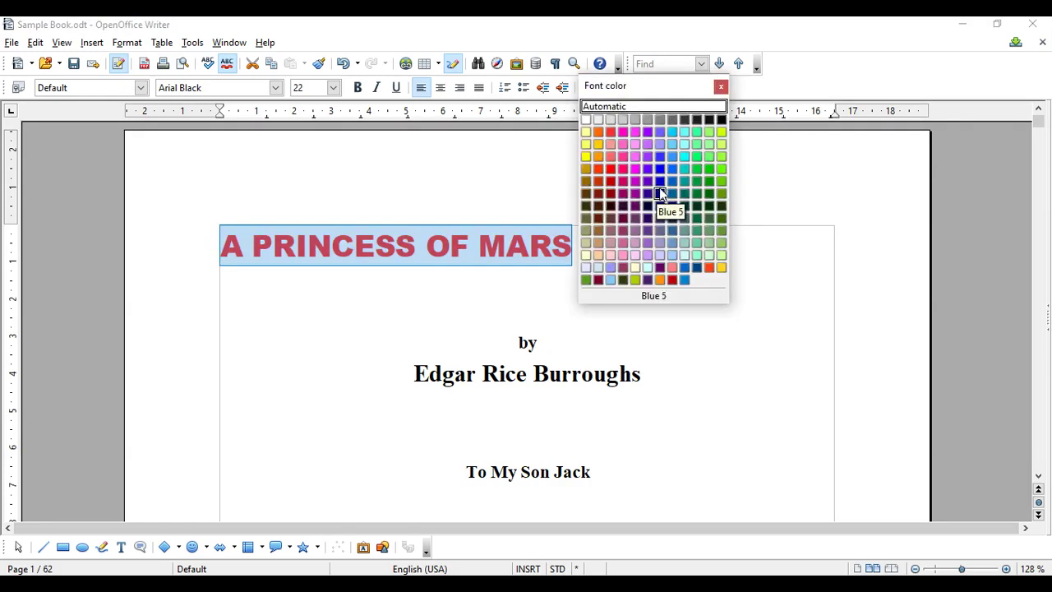
left_click(660, 169)
left_click(642, 250)
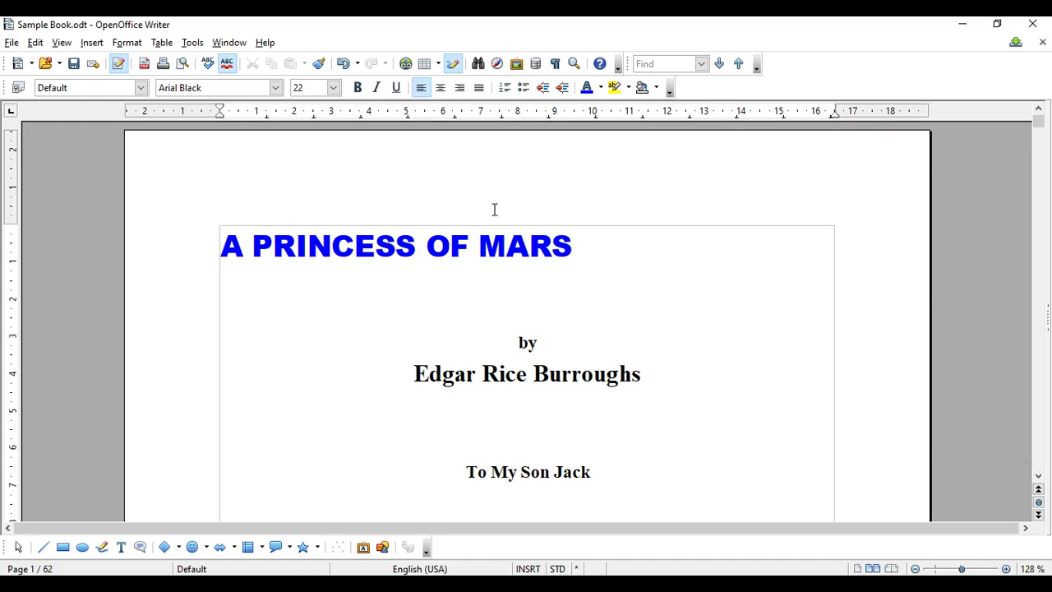
- Open the character formatting of the title and preview the fonts Arial Narrow, Arial Rounded MT Bold and Arial Unicode MS
left_click_drag(616, 258, 219, 251)
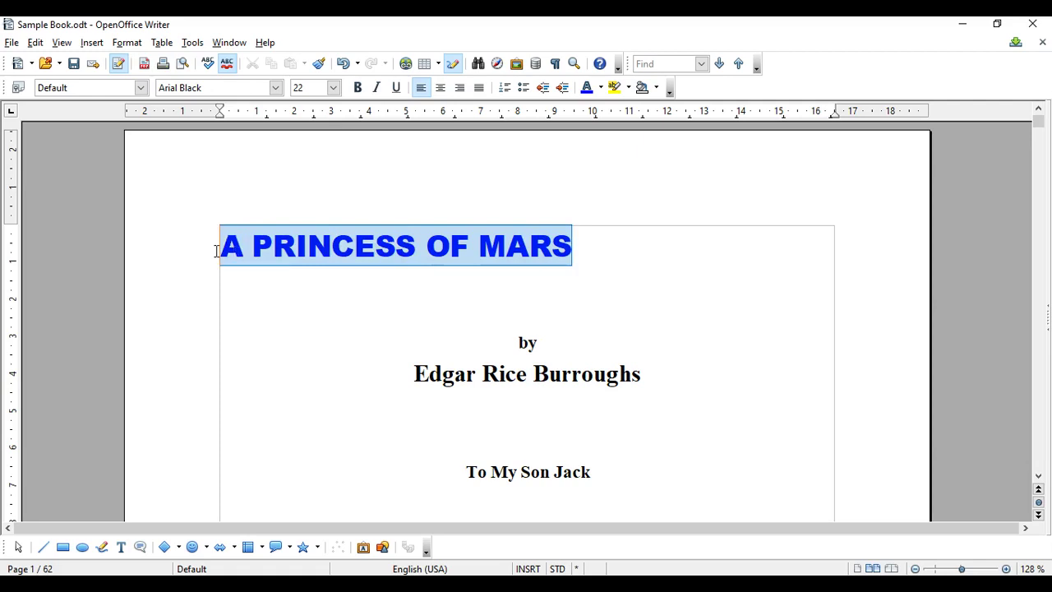
left_click(128, 43)
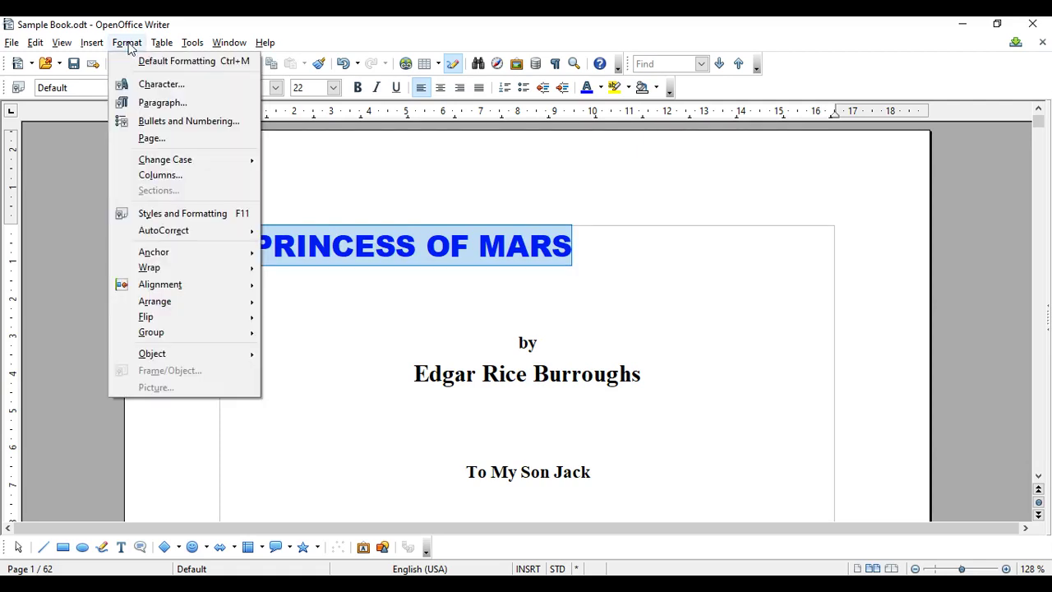
left_click(146, 89)
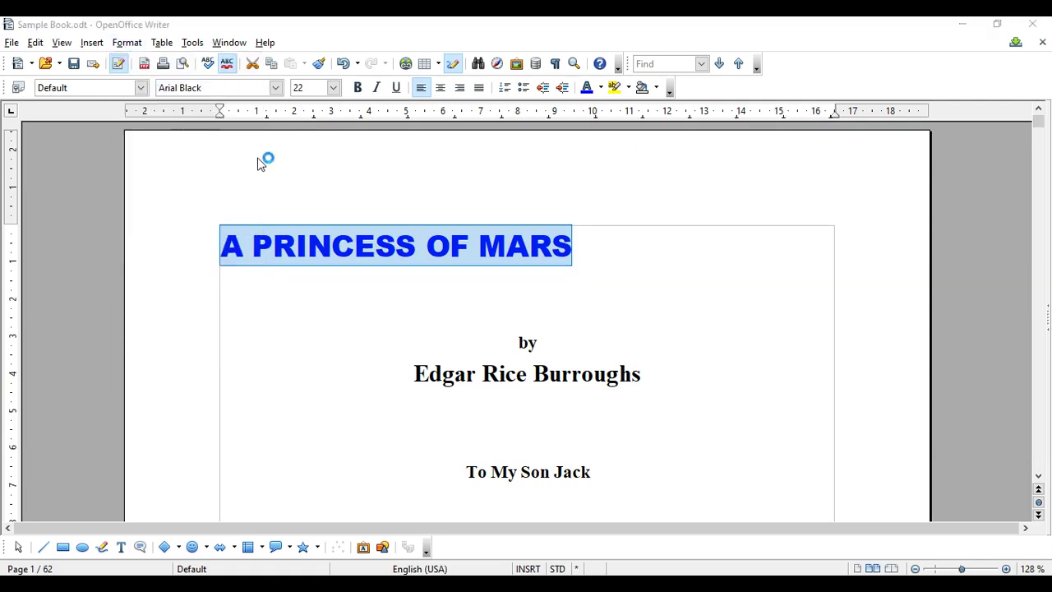
left_click_drag(411, 138, 454, 128)
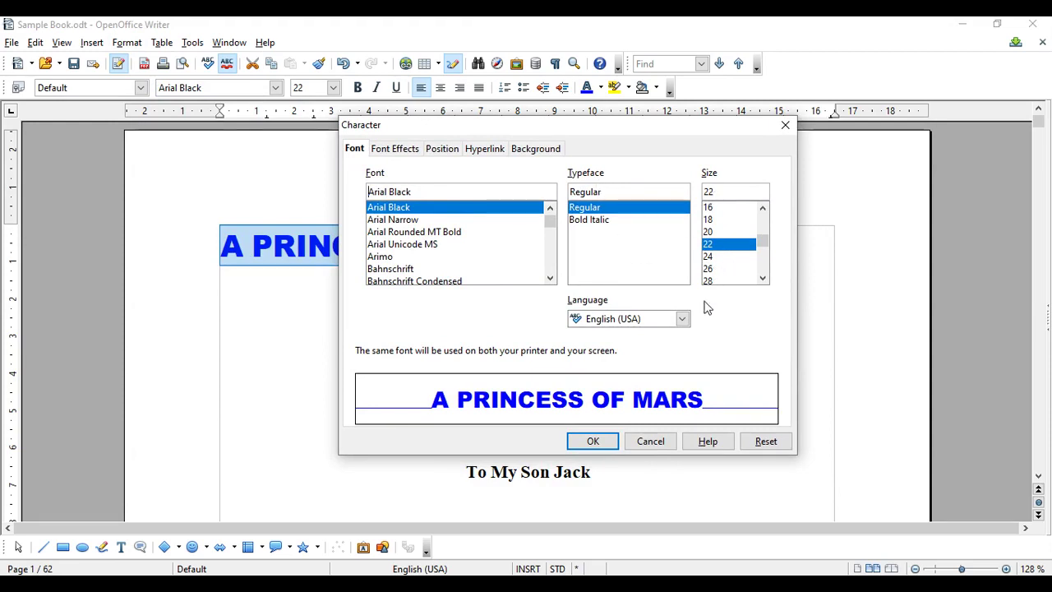
left_click(424, 222)
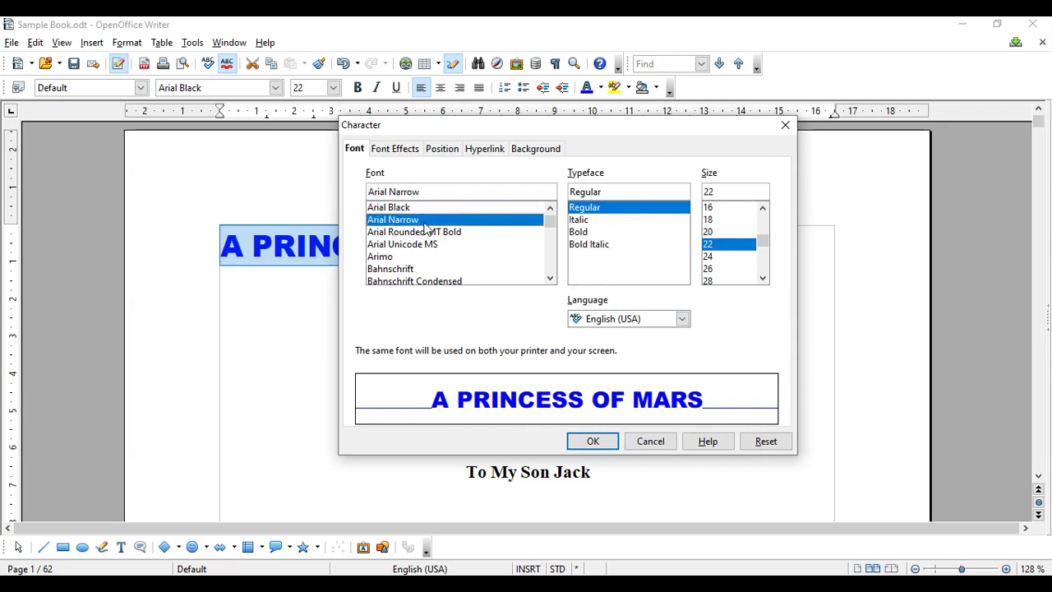
left_click(425, 231)
left_click(418, 245)
scroll(416, 240, "down", 1)
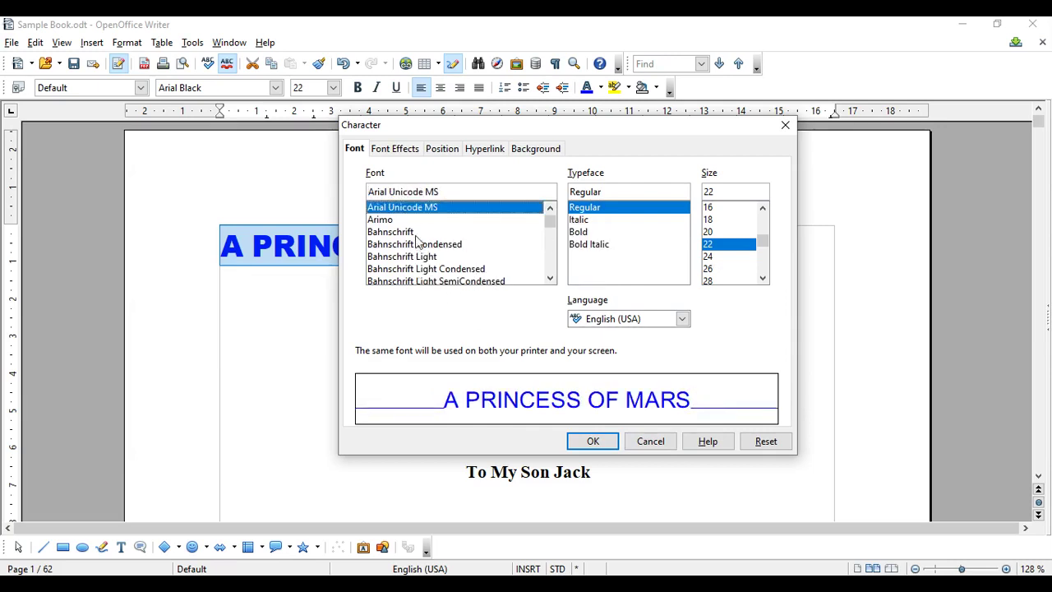
- Preview Arimo and several Bahnschrift fonts for the title, and choose Baskerville Old Face
left_click(414, 220)
left_click(414, 232)
left_click(421, 256)
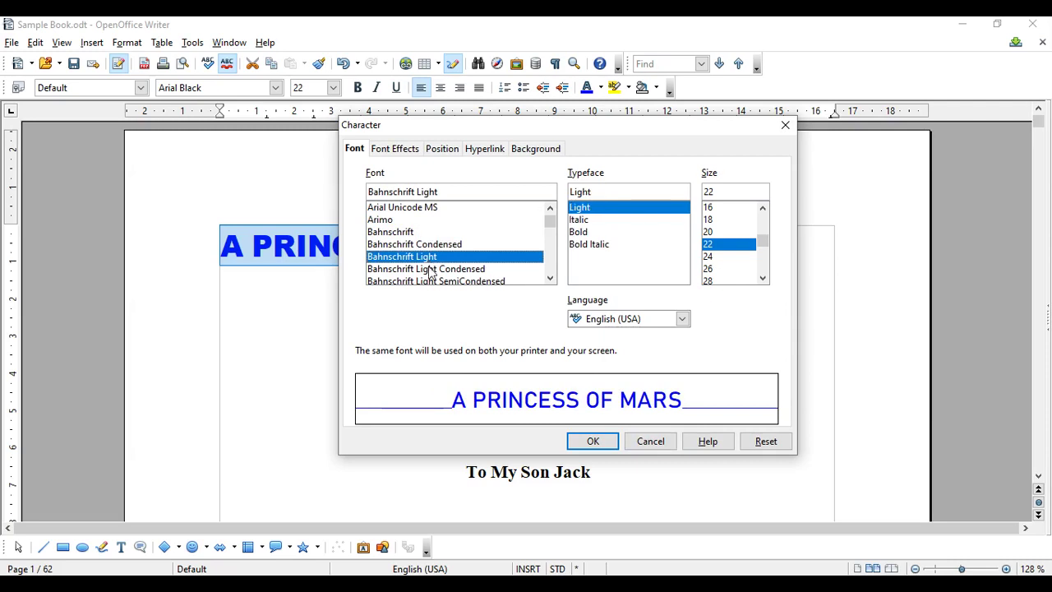
scroll(430, 273, "down", 1)
left_click(433, 257)
scroll(444, 263, "down", 2)
left_click(448, 258)
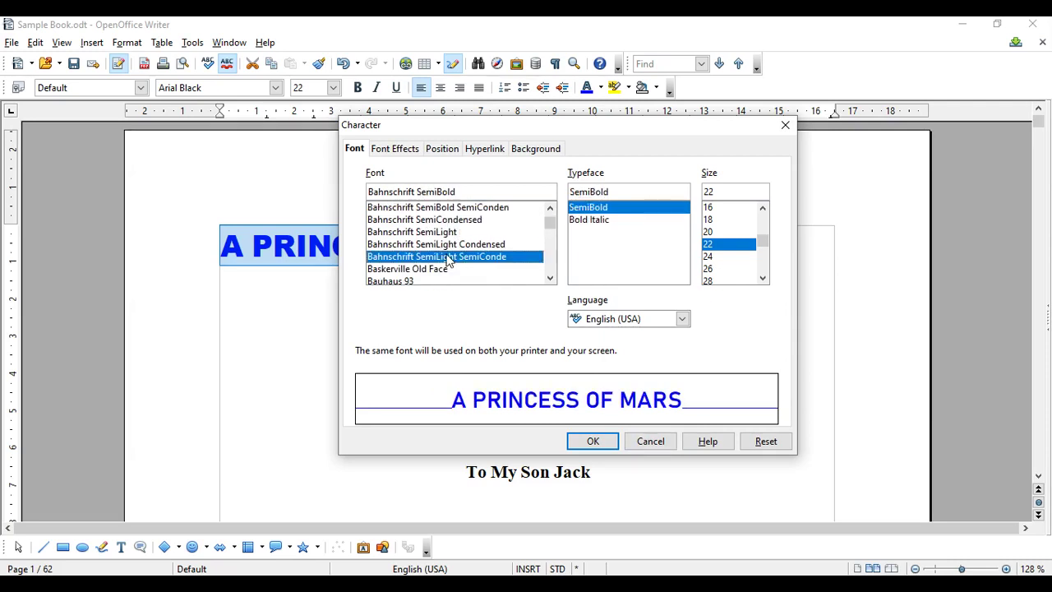
left_click(429, 269)
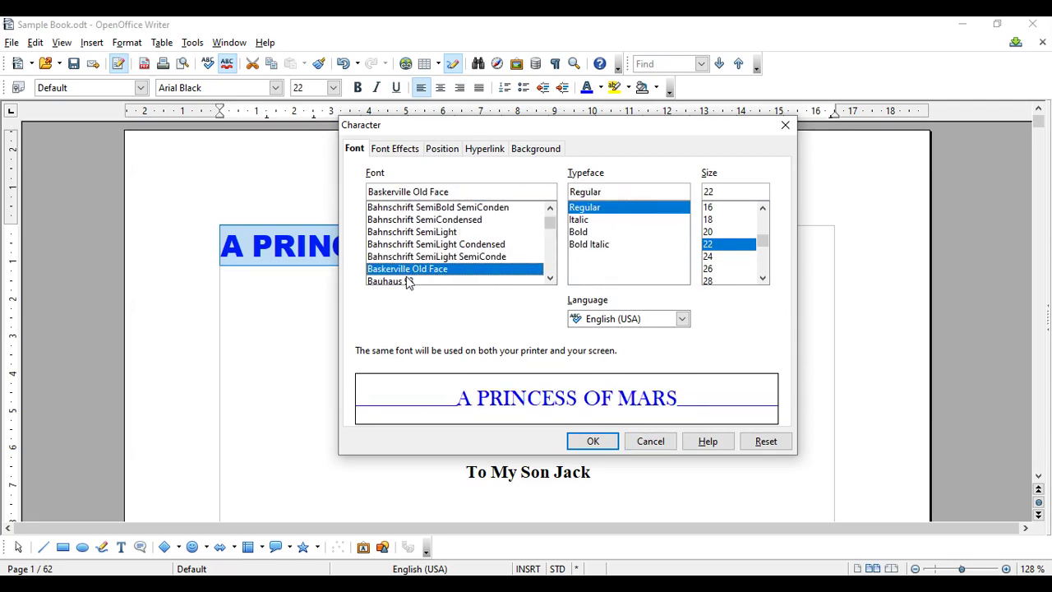
- Choose the Bold typeface for the title and keep size 22 after trying 24 and 26
left_click(601, 220)
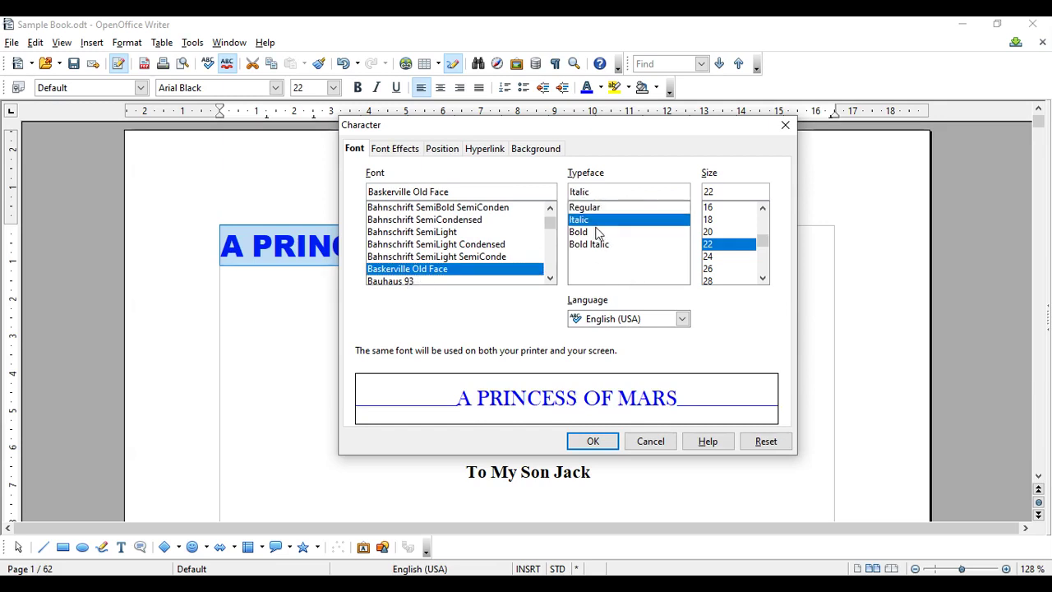
left_click(593, 233)
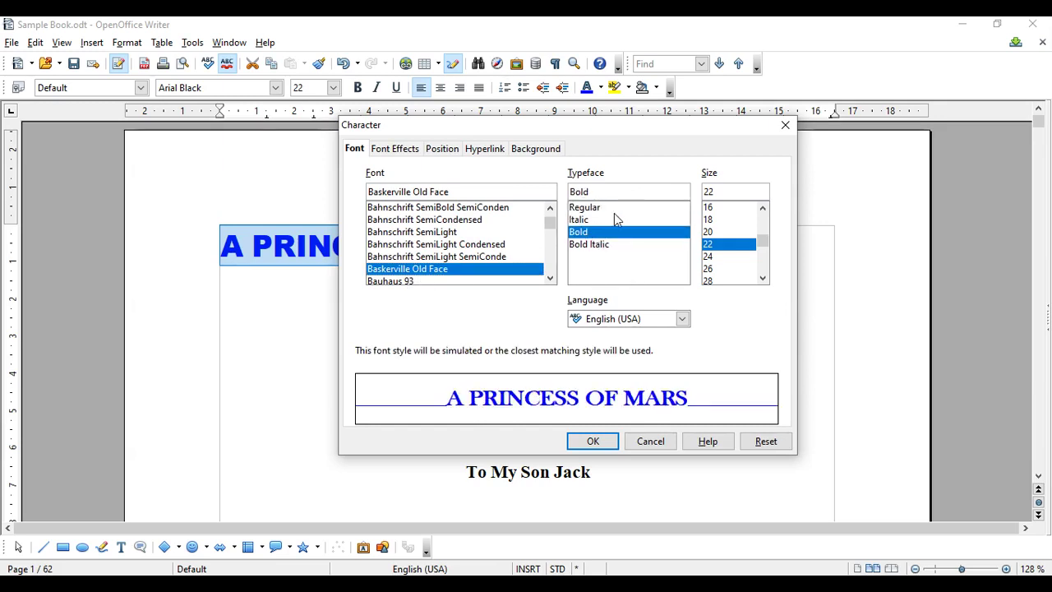
left_click(725, 259)
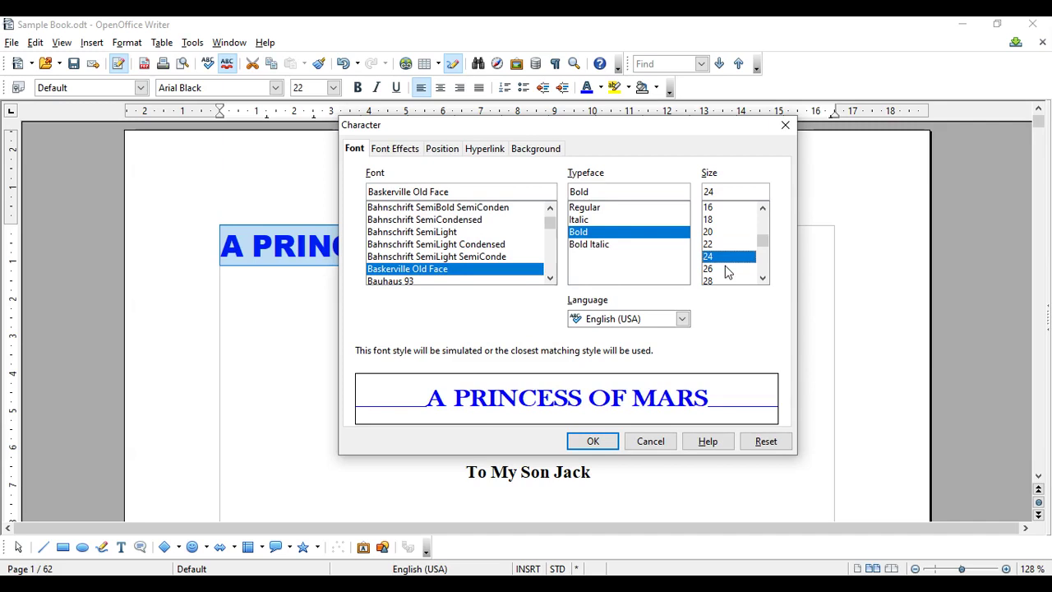
left_click(727, 269)
left_click(725, 245)
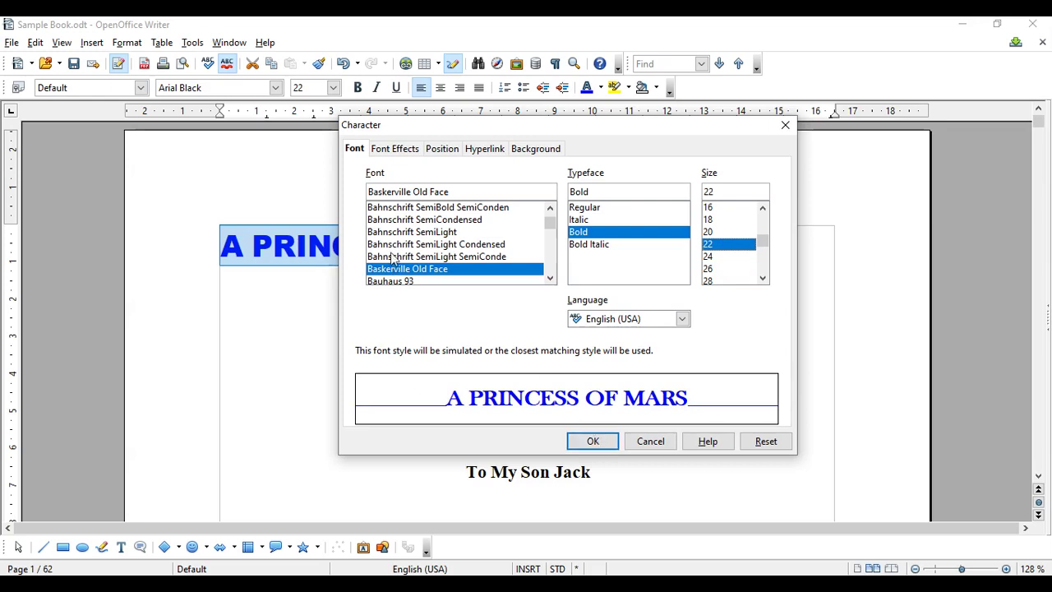
- Set the title's font color to Yellow 5 after trying Yellow green 3 and Blue 4, and apply the character formatting
left_click(399, 150)
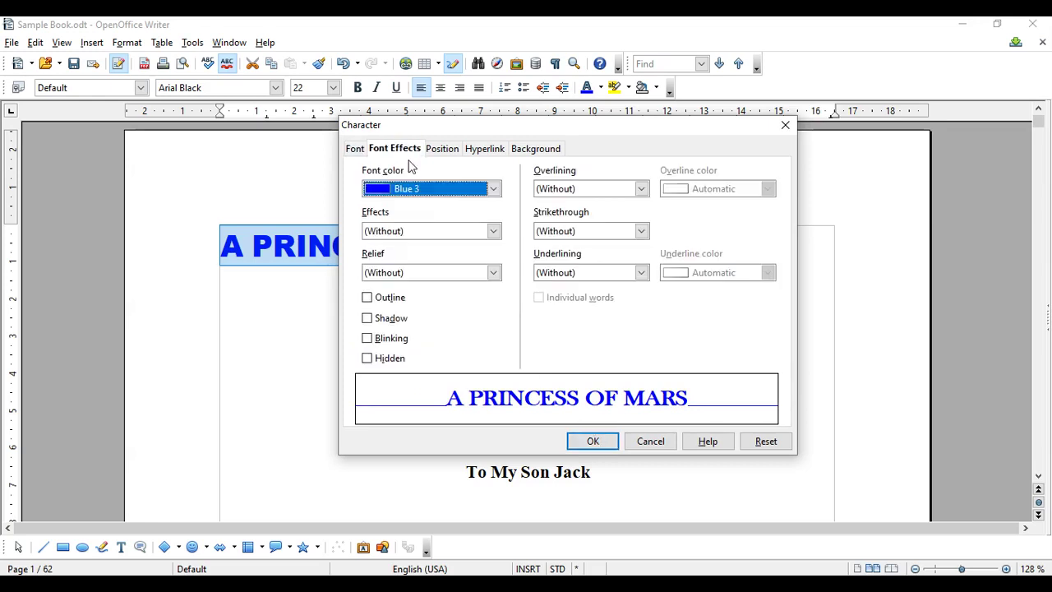
left_click(493, 191)
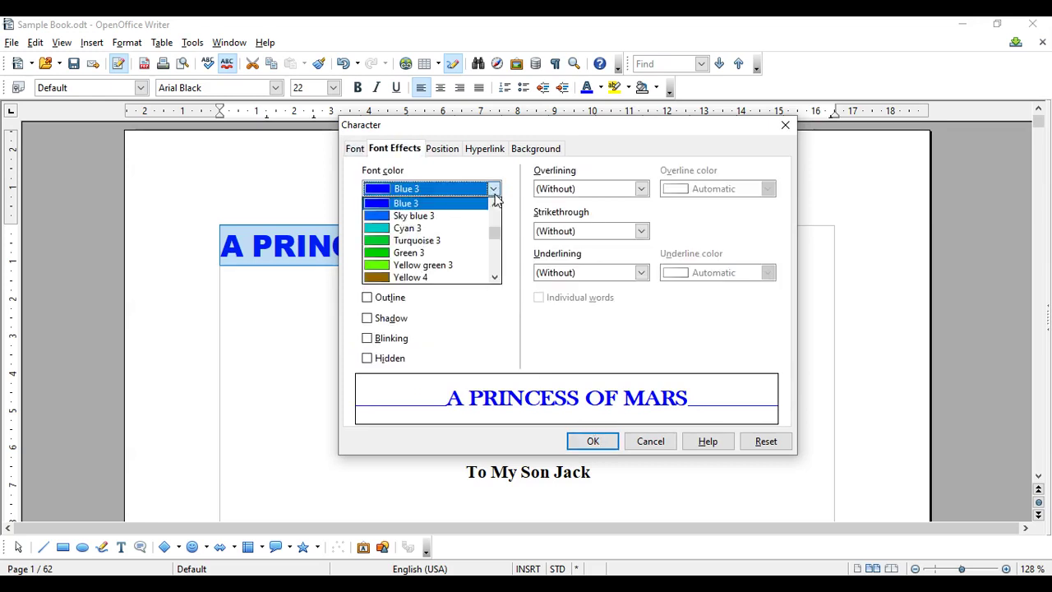
left_click(419, 265)
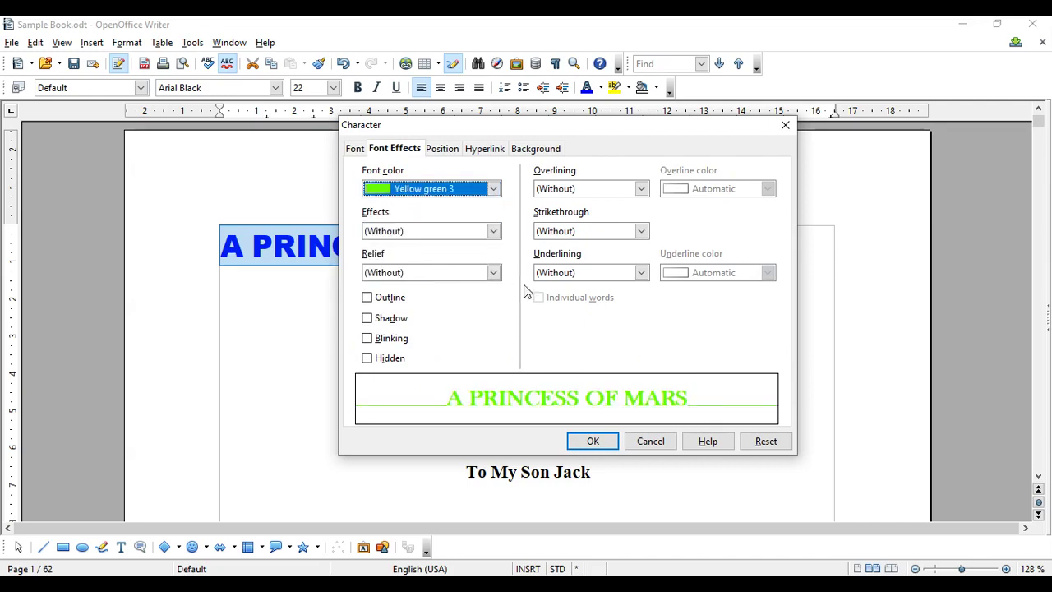
left_click(487, 194)
scroll(446, 225, "down", 2)
left_click(432, 220)
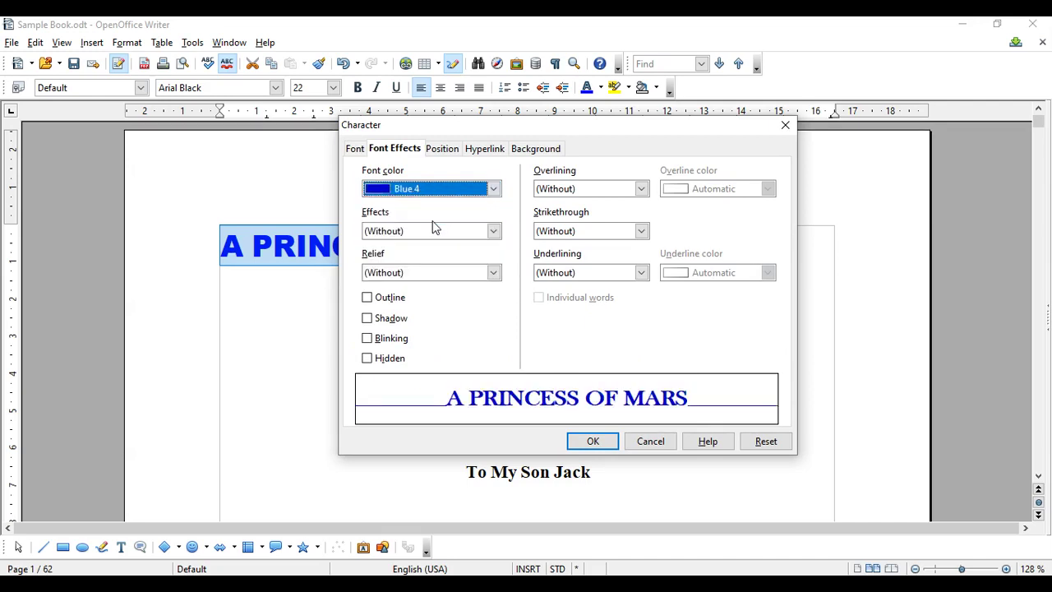
left_click(490, 189)
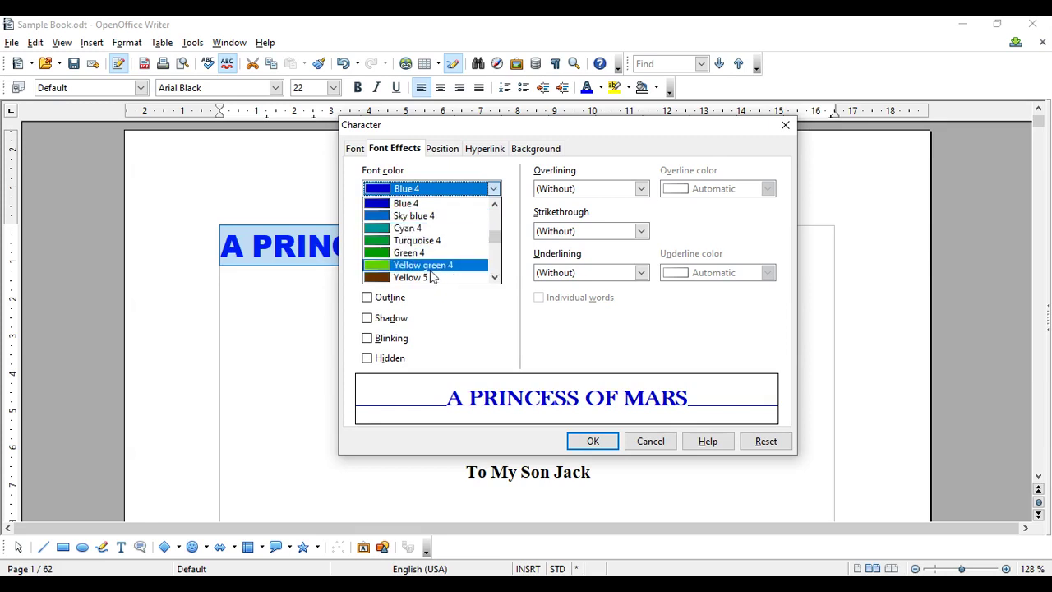
scroll(430, 263, "down", 1)
left_click(428, 240)
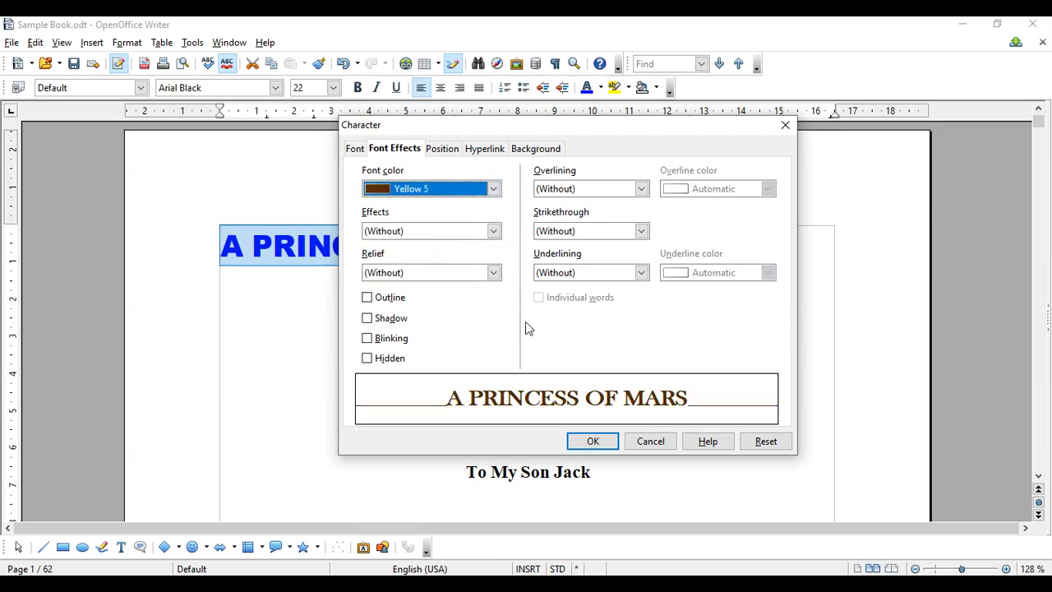
left_click(590, 444)
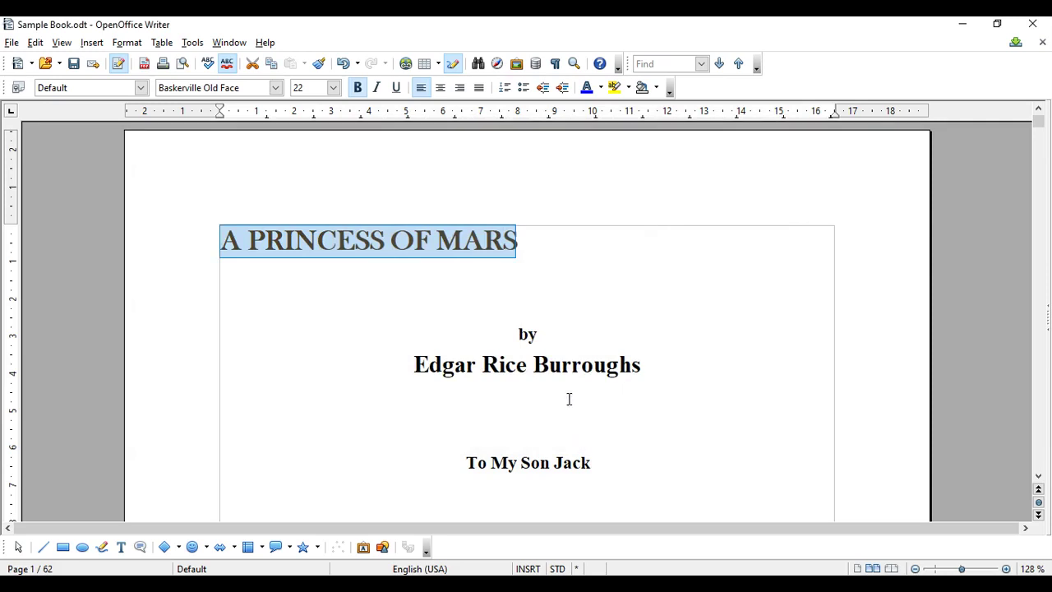
- Add a new line below the title and enter "X2+Y2" on it at font size 40
left_click(573, 280)
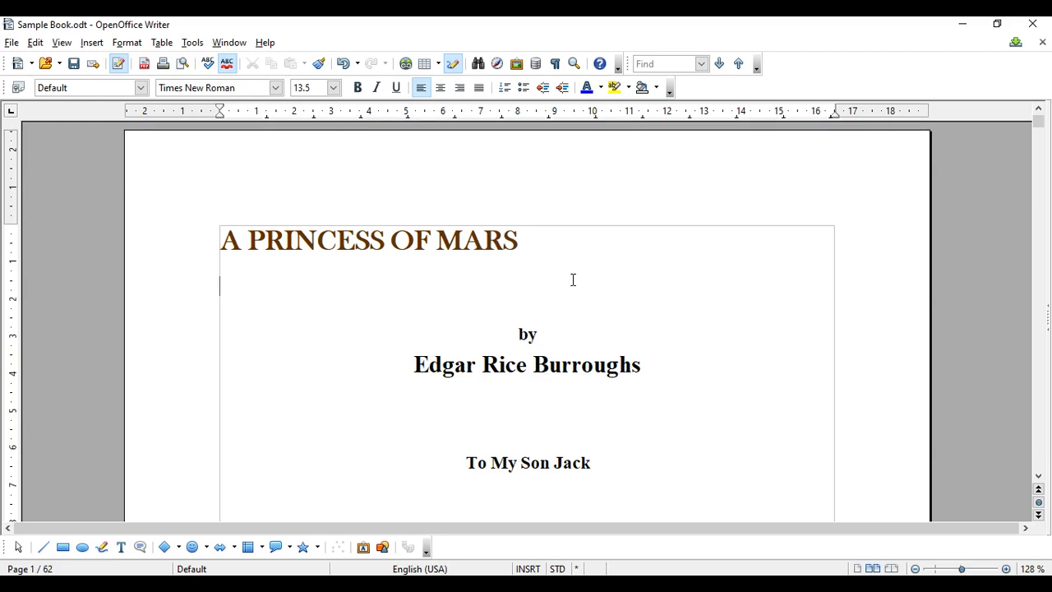
key("Return")
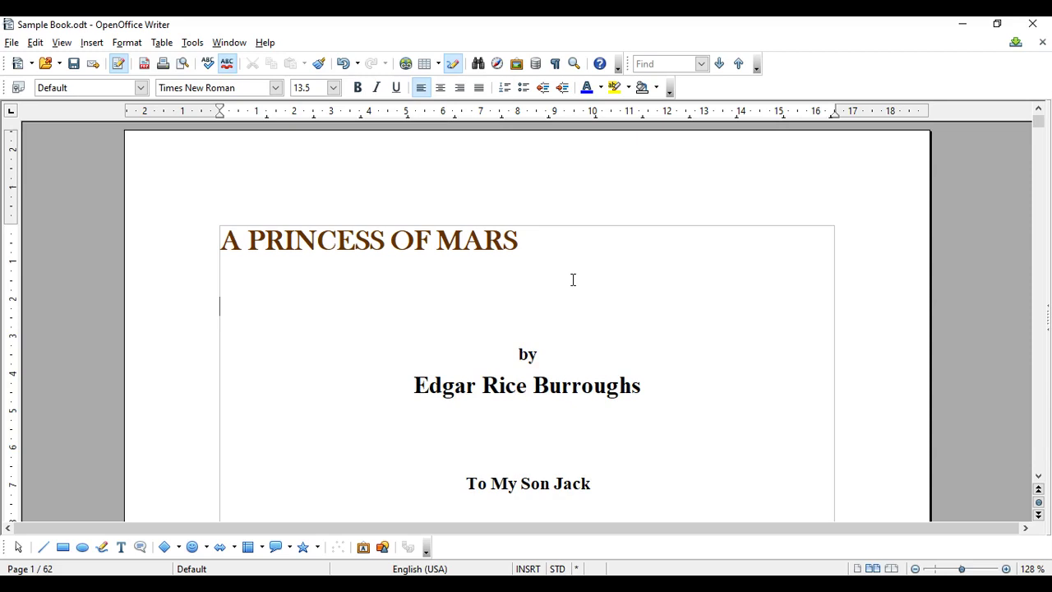
left_click(333, 88)
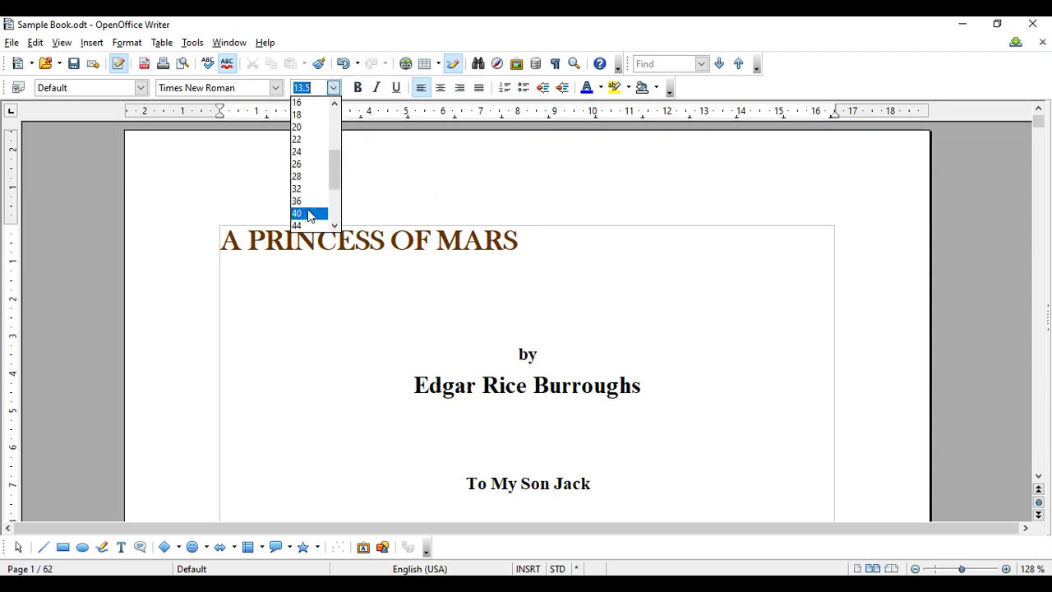
left_click(309, 214)
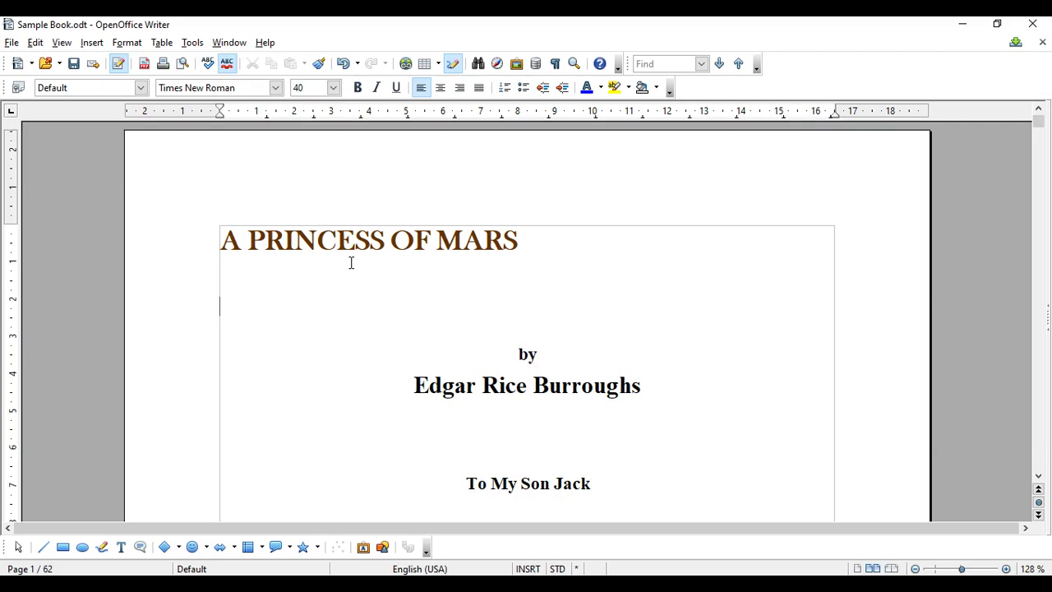
type("X2")
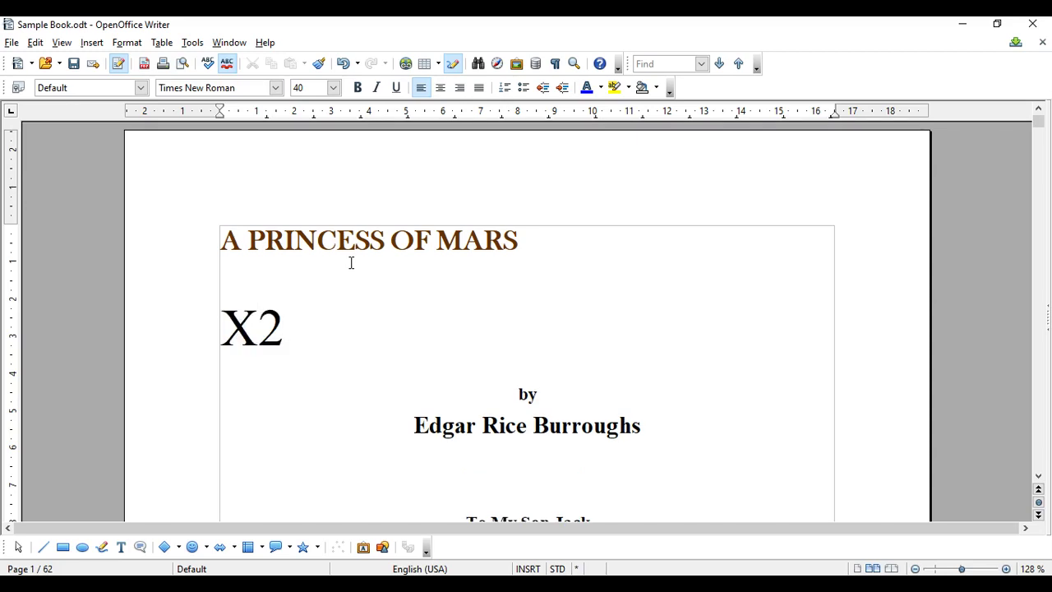
type("+Y2")
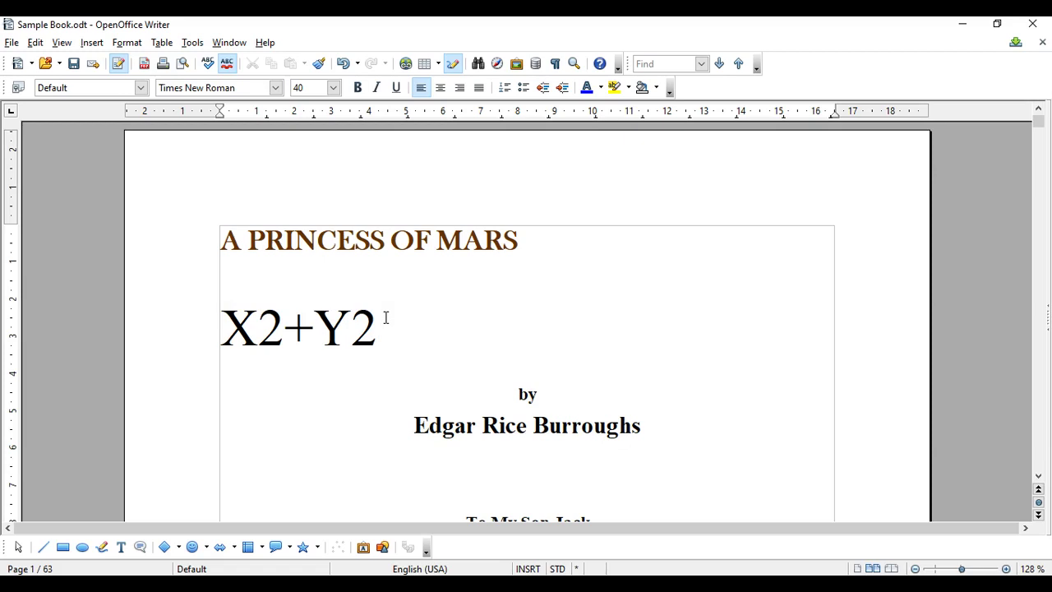
- Enter "H2SO4" two lines below the "X2+Y2" text
key("Return")
key("Return")
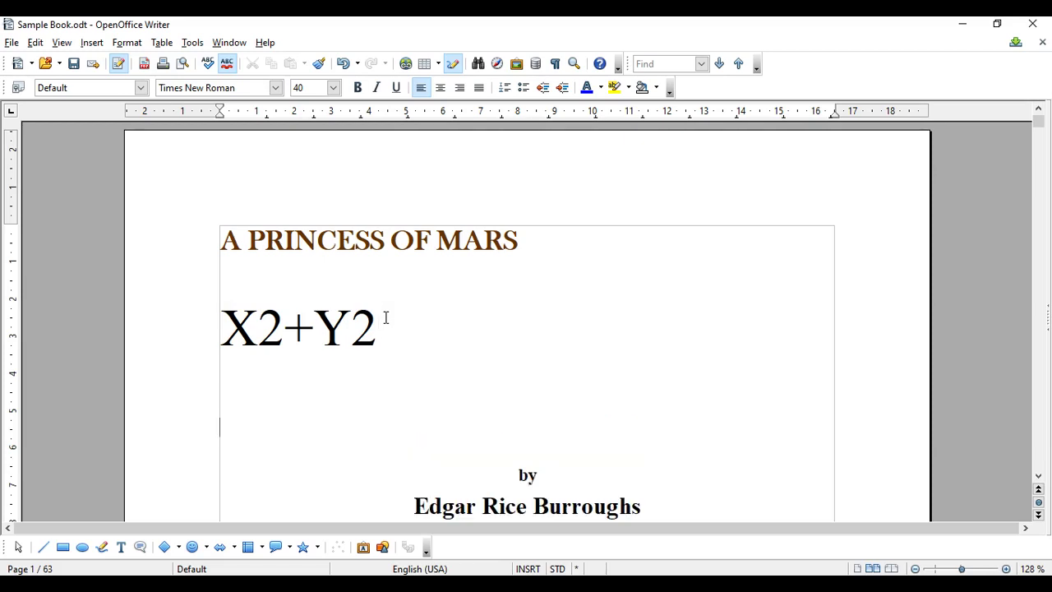
type("H2S")
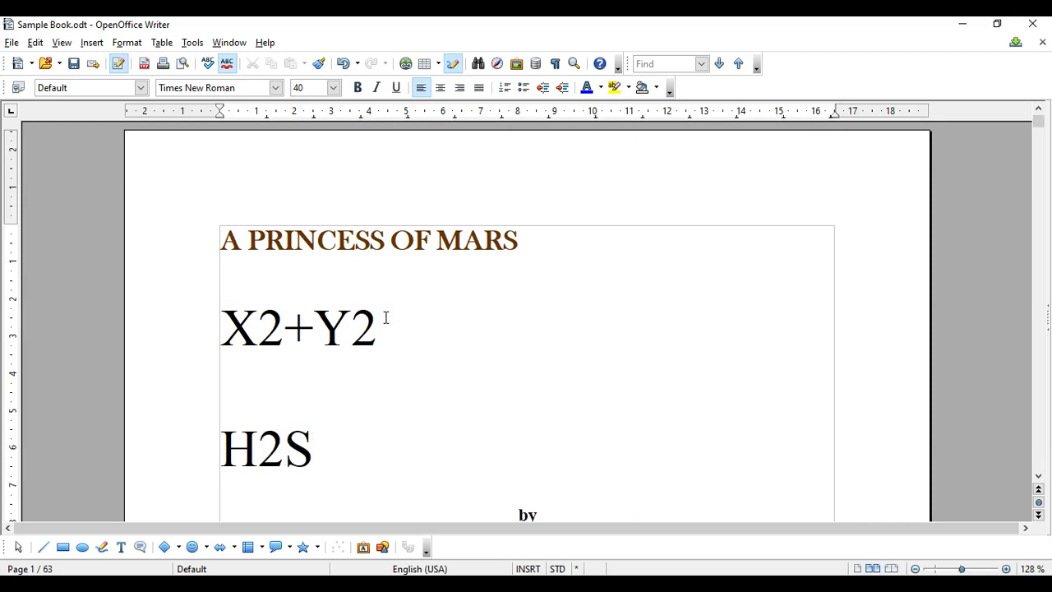
type("O4")
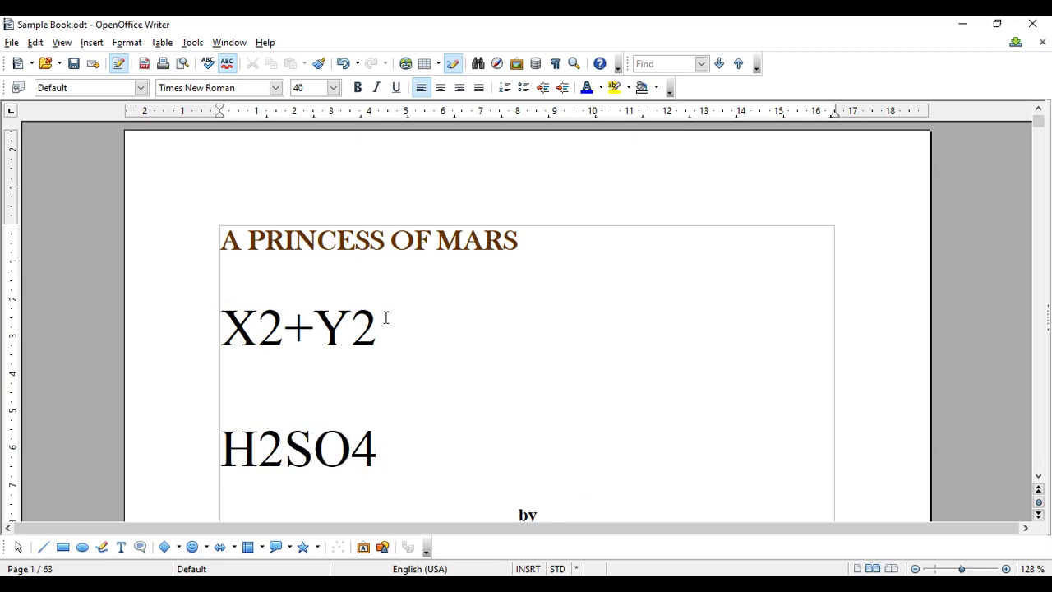
left_click_drag(378, 450, 220, 450)
left_click_drag(388, 323, 224, 321)
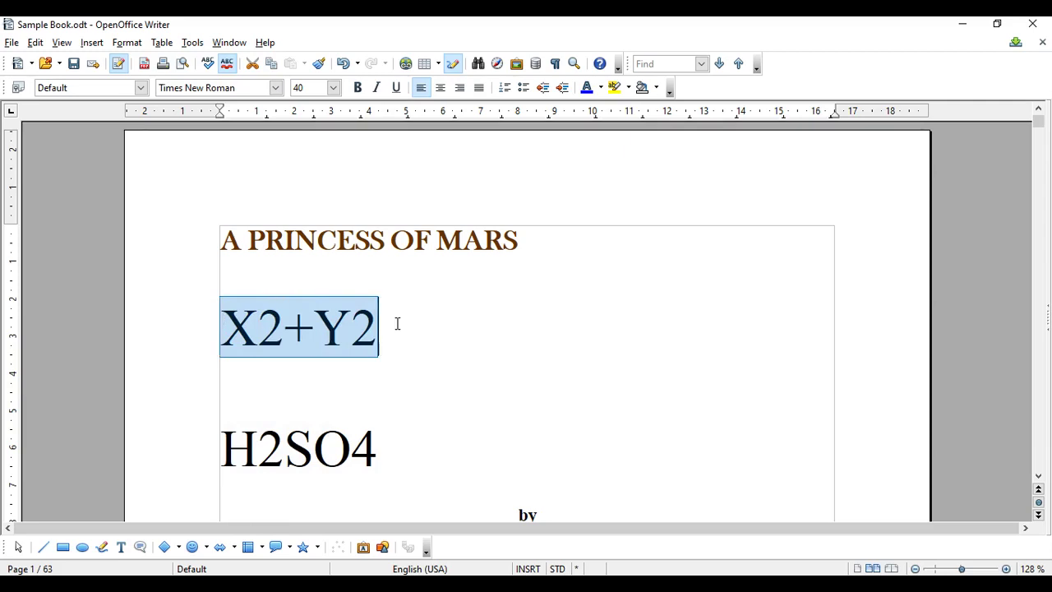
left_click(396, 324)
left_click(281, 322)
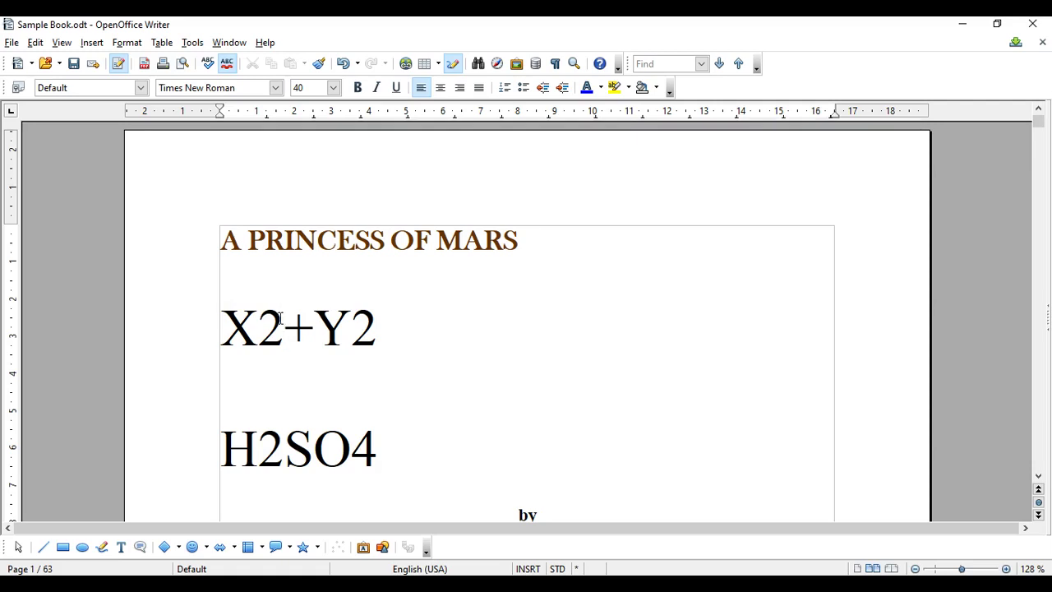
- Format the 2 after X in "X2+Y2" as superscript, after previewing the subscript position
left_click_drag(284, 306, 268, 317)
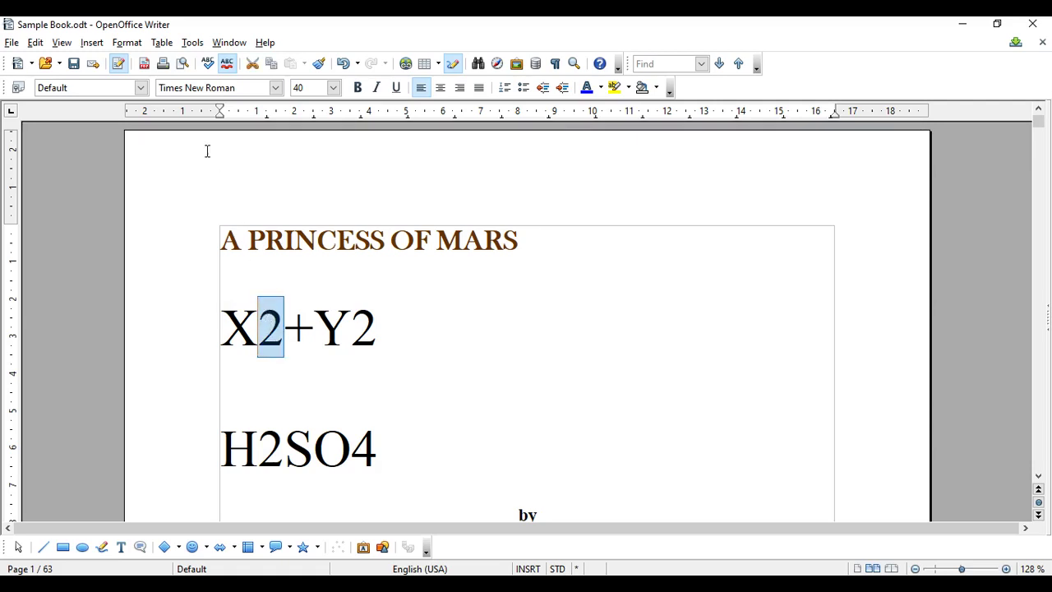
left_click(128, 49)
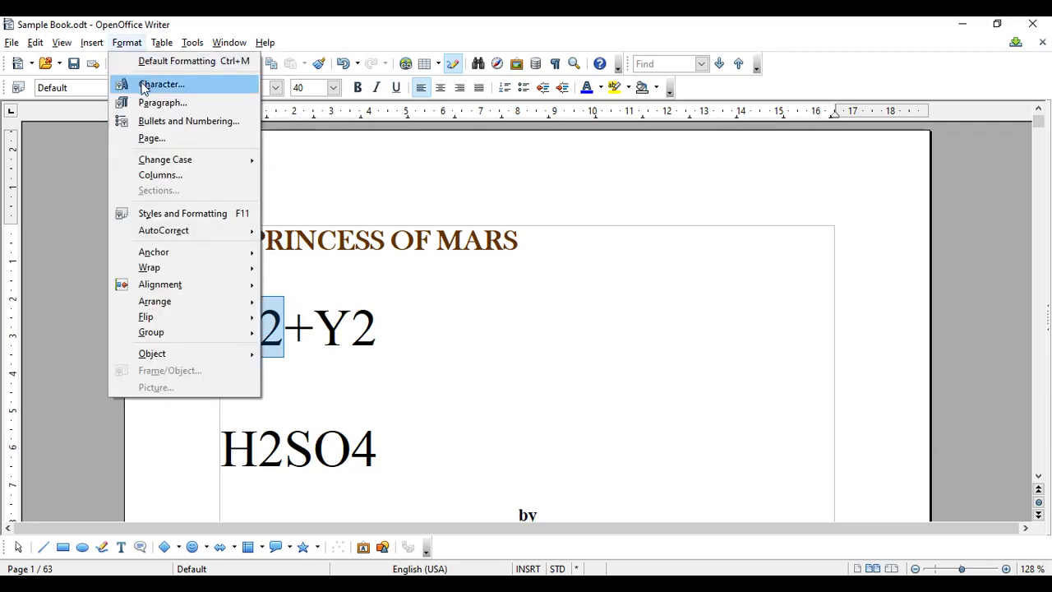
left_click(146, 85)
left_click_drag(510, 130, 649, 128)
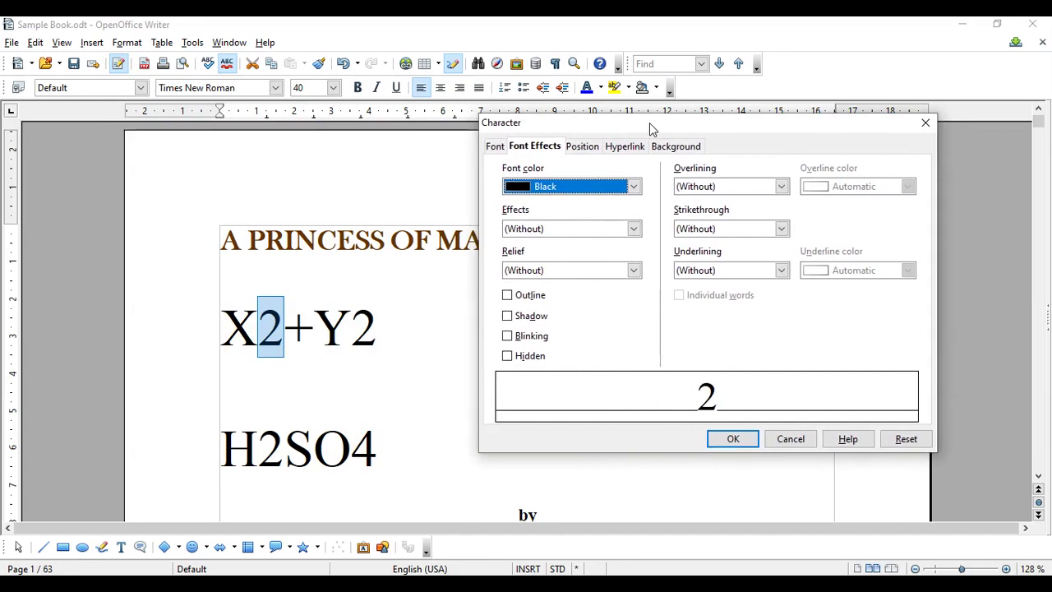
left_click(582, 148)
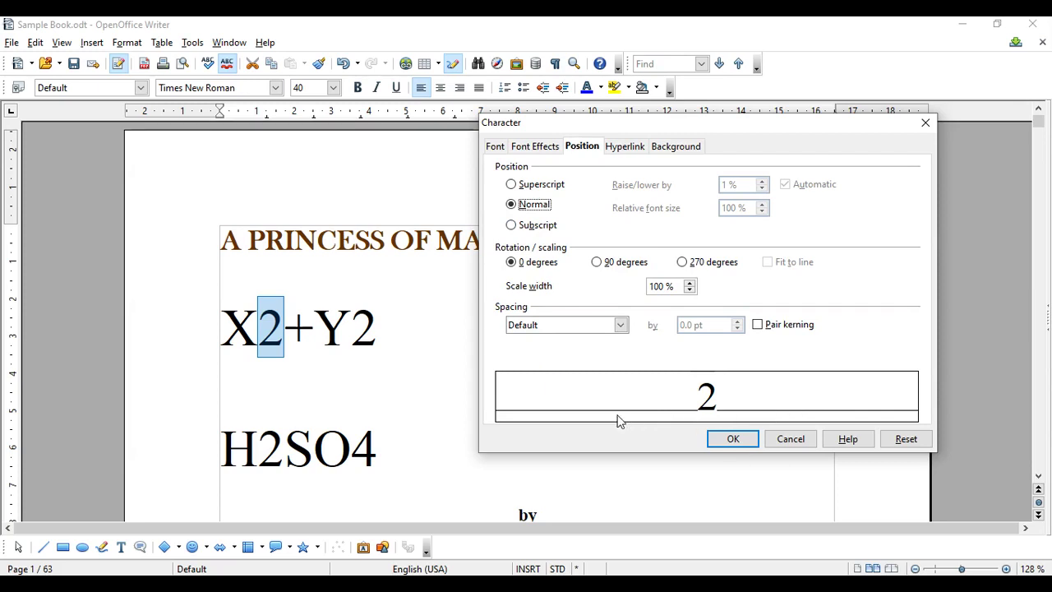
left_click(535, 188)
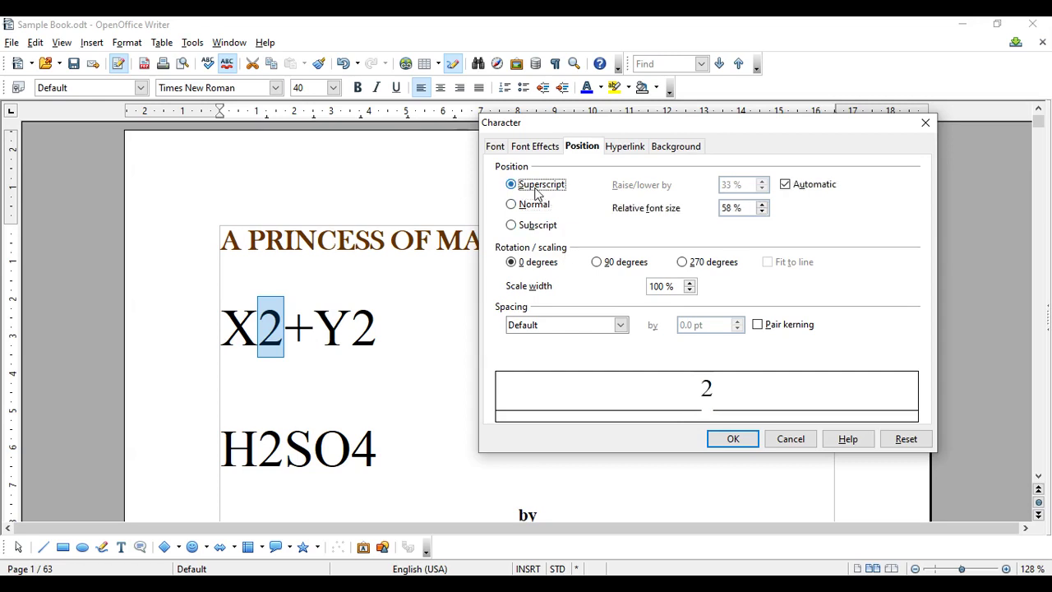
left_click(545, 232)
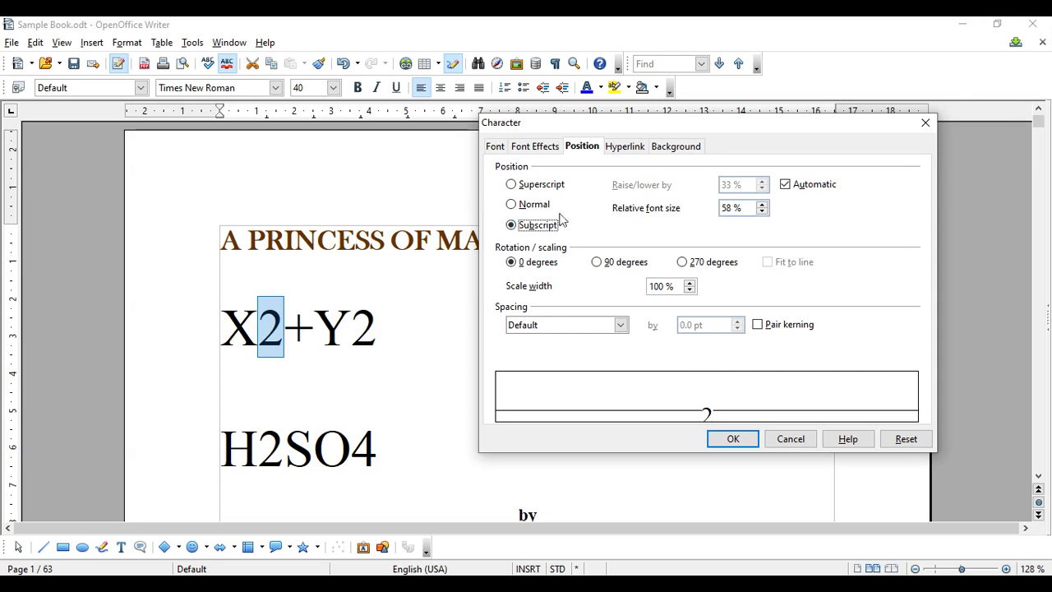
left_click(559, 188)
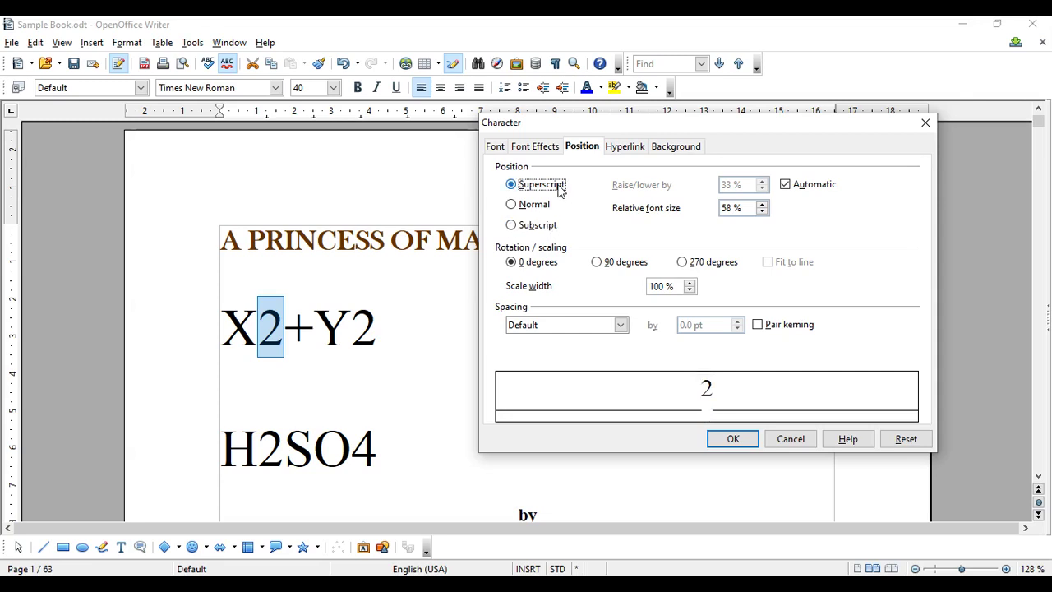
left_click(722, 438)
- Format the 2 after Y in the "X2+Y2" formula as superscript and deselect it
left_click_drag(367, 330, 352, 335)
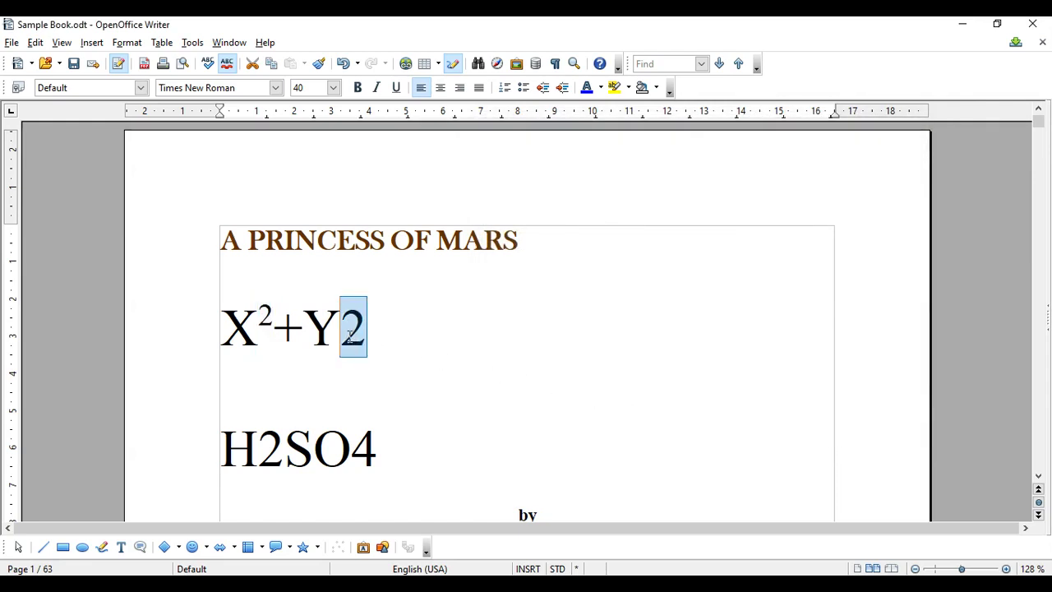
left_click(132, 42)
left_click(149, 85)
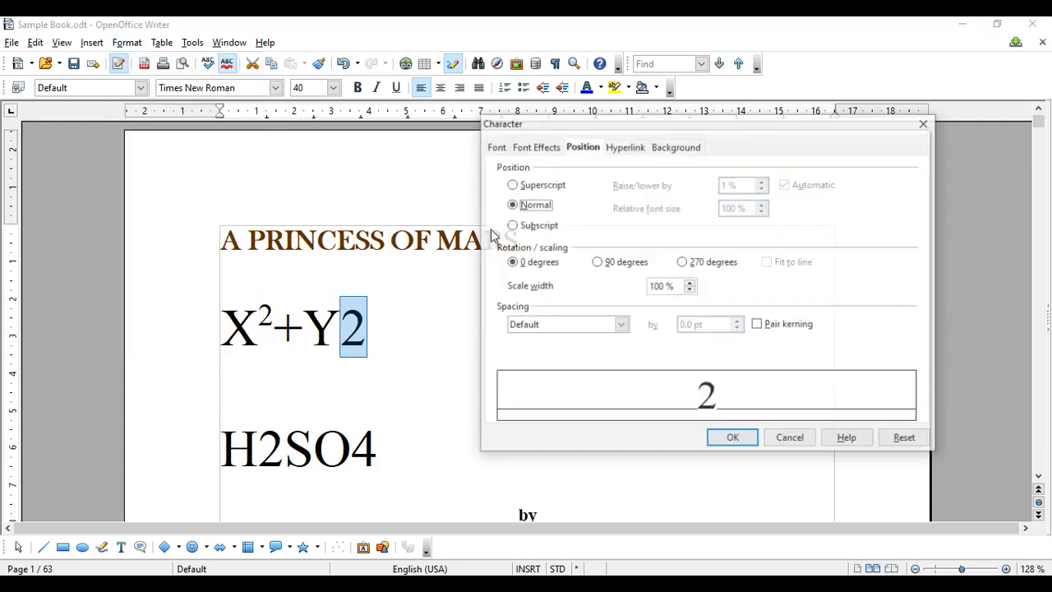
left_click(532, 186)
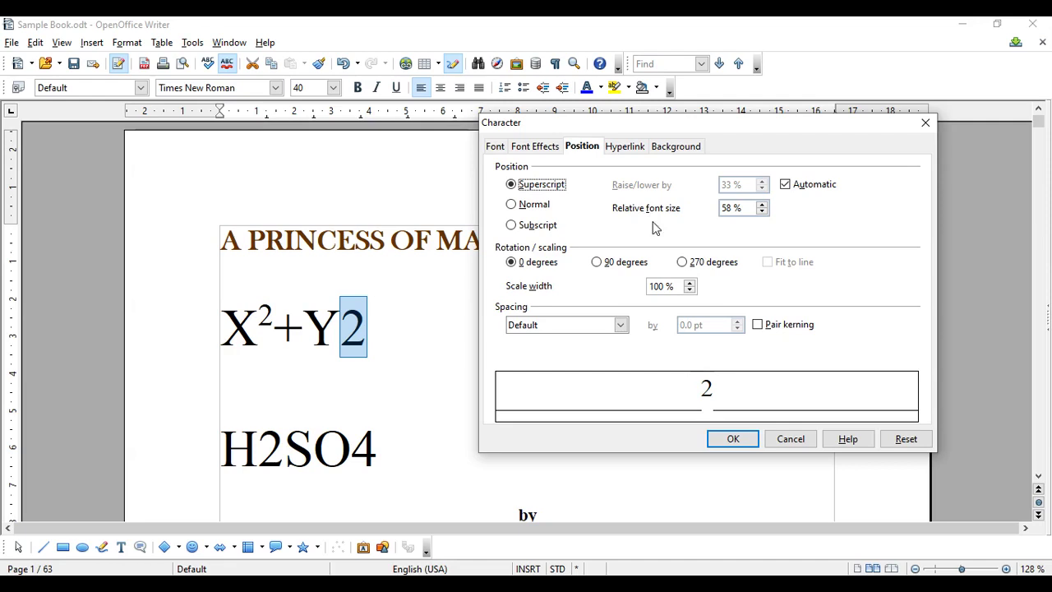
left_click(732, 438)
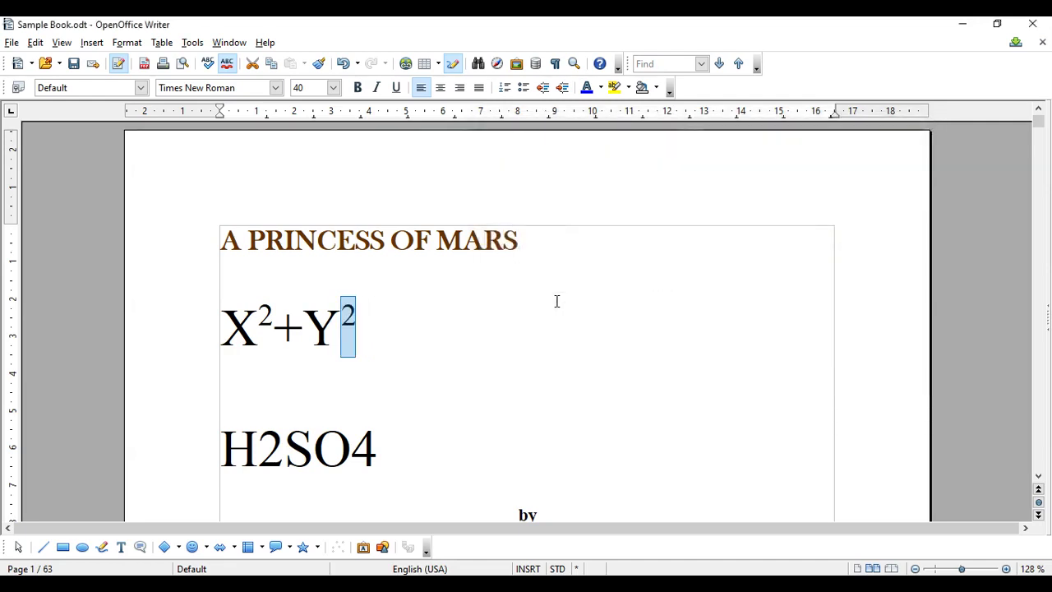
left_click(556, 301)
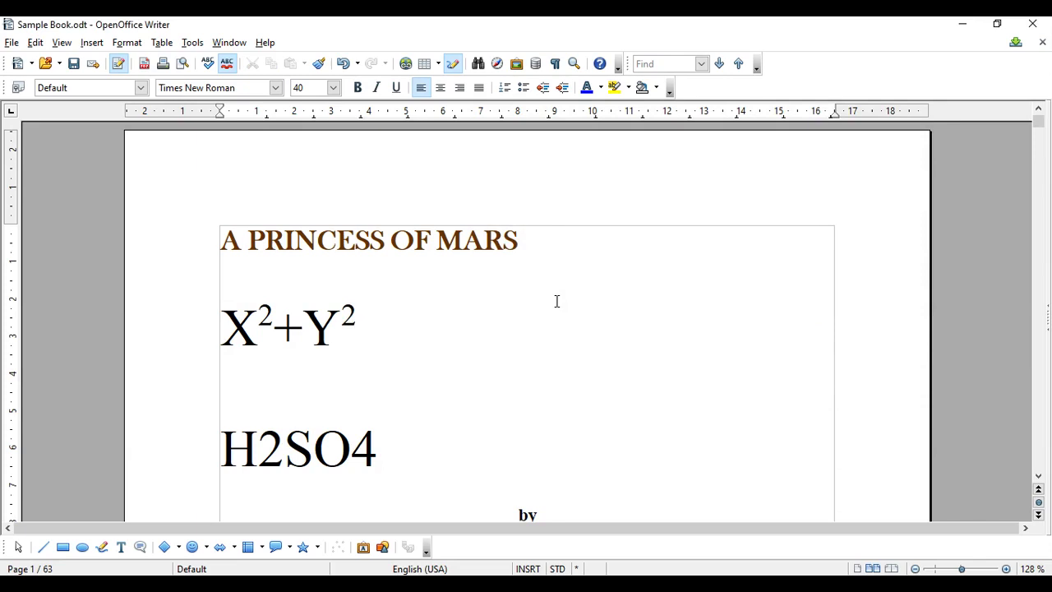
- Format the 2 after H in "H2SO4" as subscript
left_click(282, 457)
left_click(267, 454)
left_click(276, 450)
left_click_drag(276, 450, 262, 450)
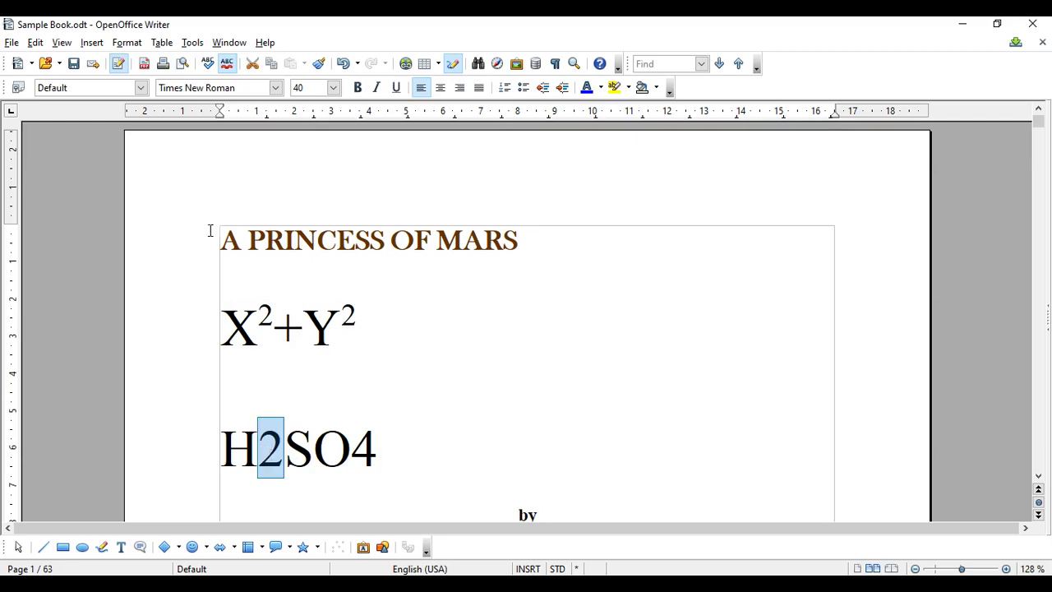
left_click(127, 43)
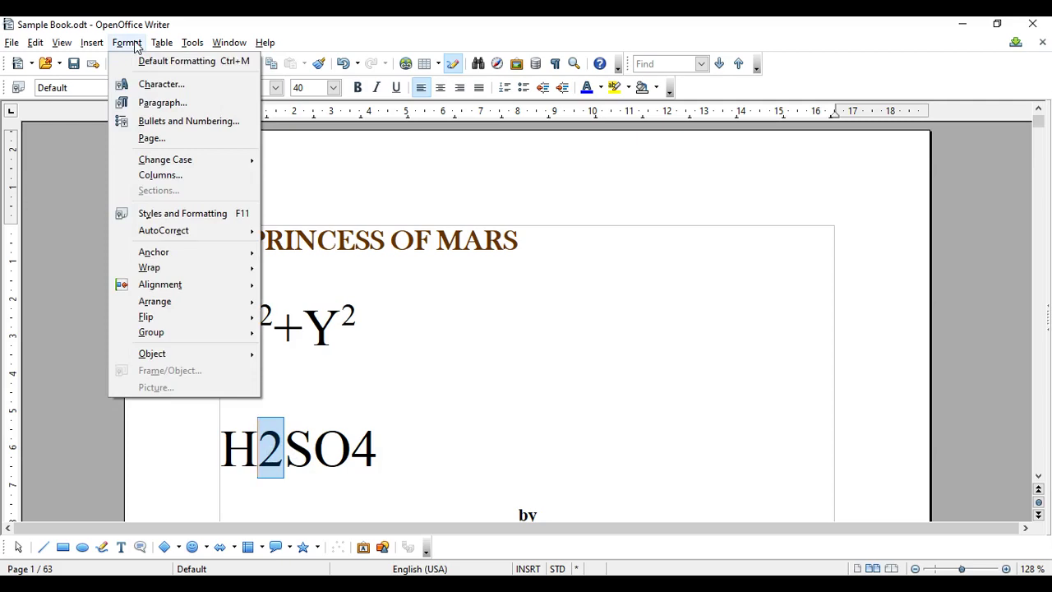
left_click(144, 84)
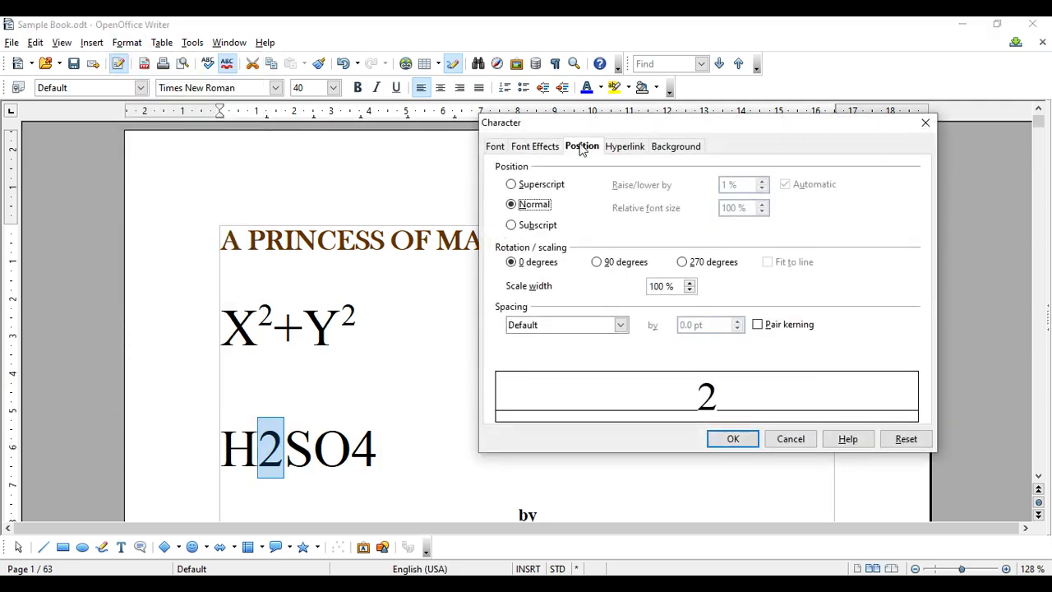
left_click(530, 231)
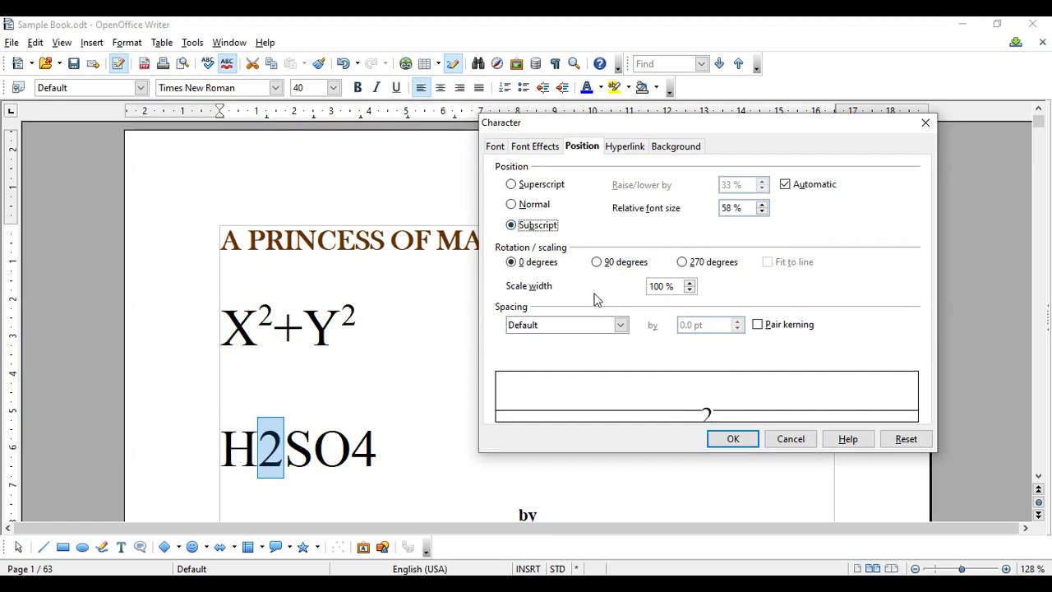
left_click(730, 441)
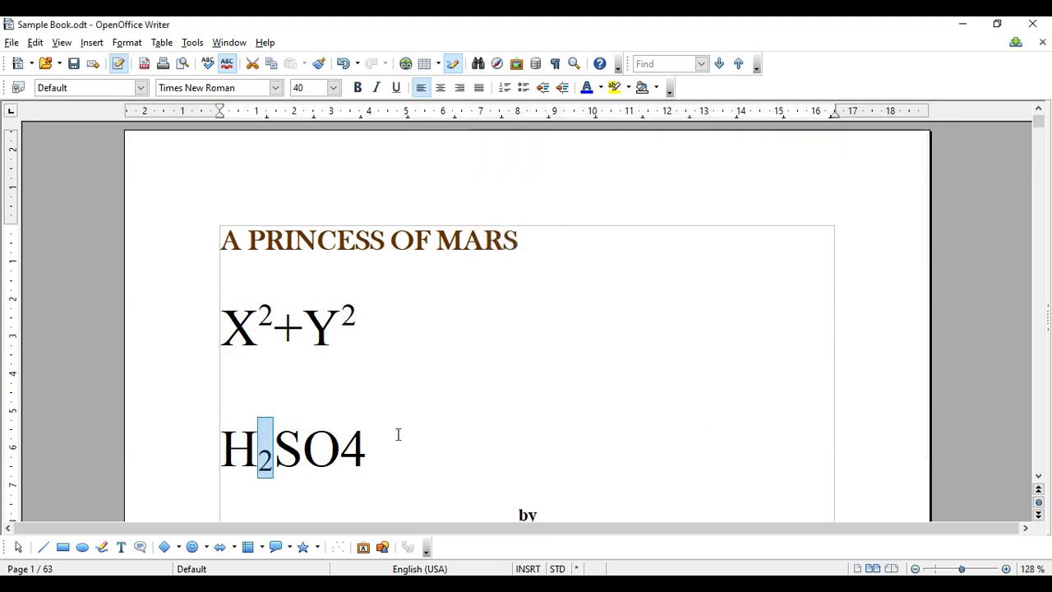
- Format the 4 at the end of "H2SO4" as subscript
left_click_drag(370, 448, 340, 448)
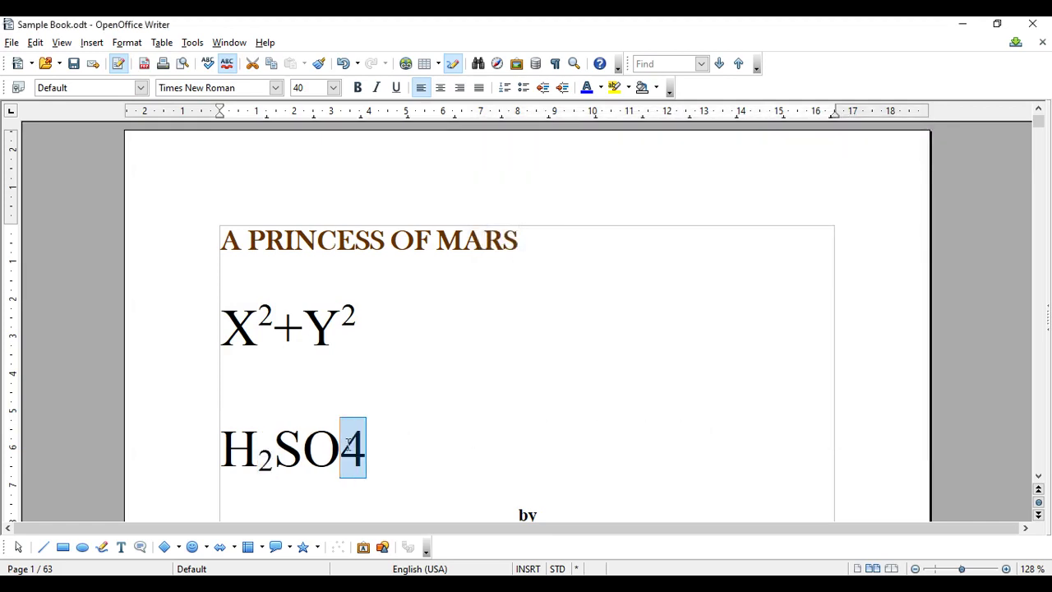
left_click(126, 45)
left_click(138, 84)
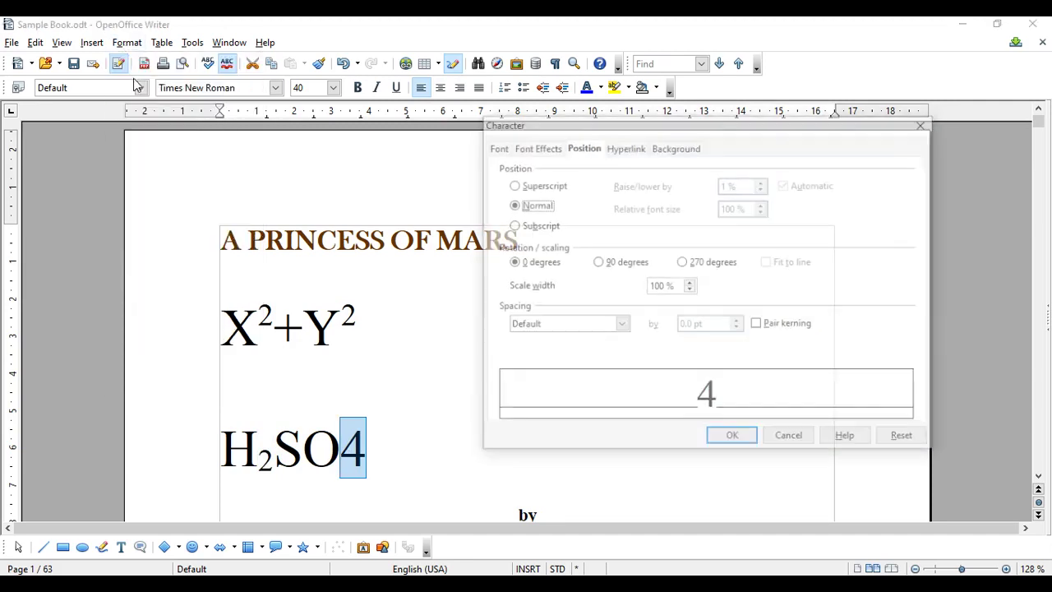
left_click(541, 227)
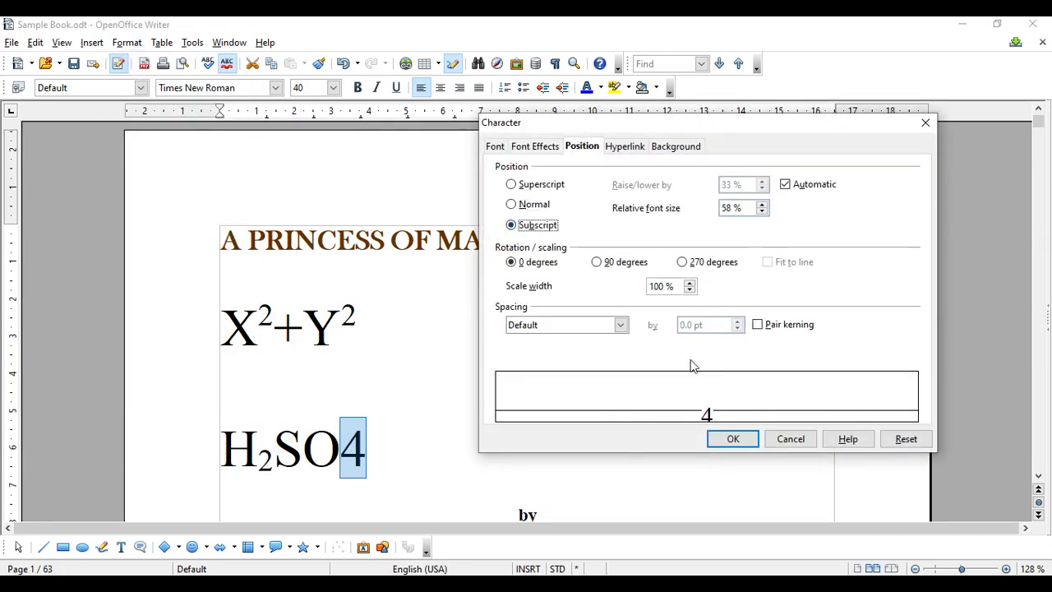
left_click(735, 440)
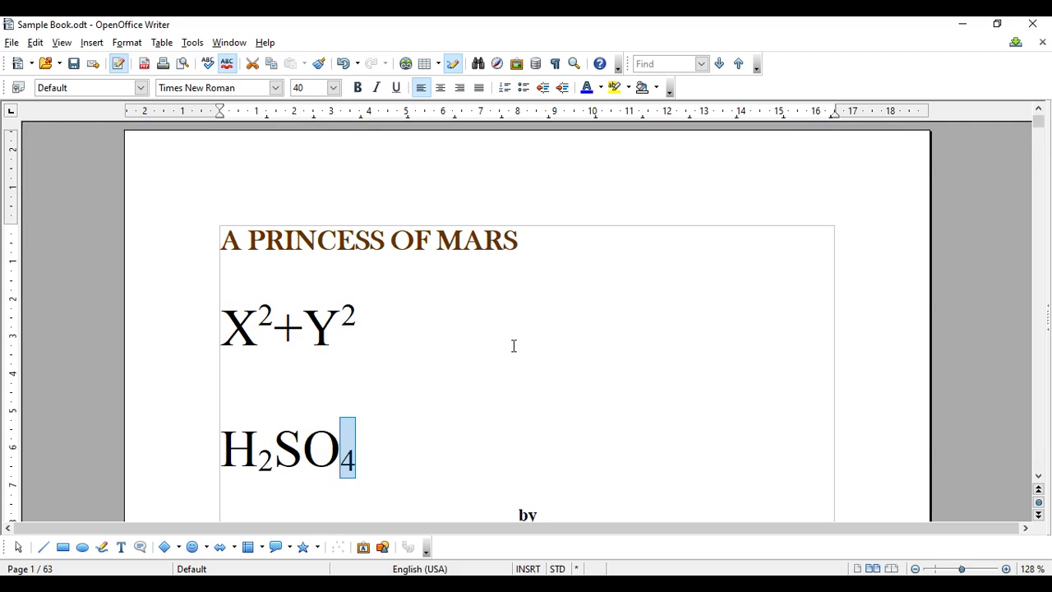
- Delete the blank lines above the "CHAPTER I -ON THE ARIZONA HILLS" heading on page 2
scroll(402, 380, "down", 2)
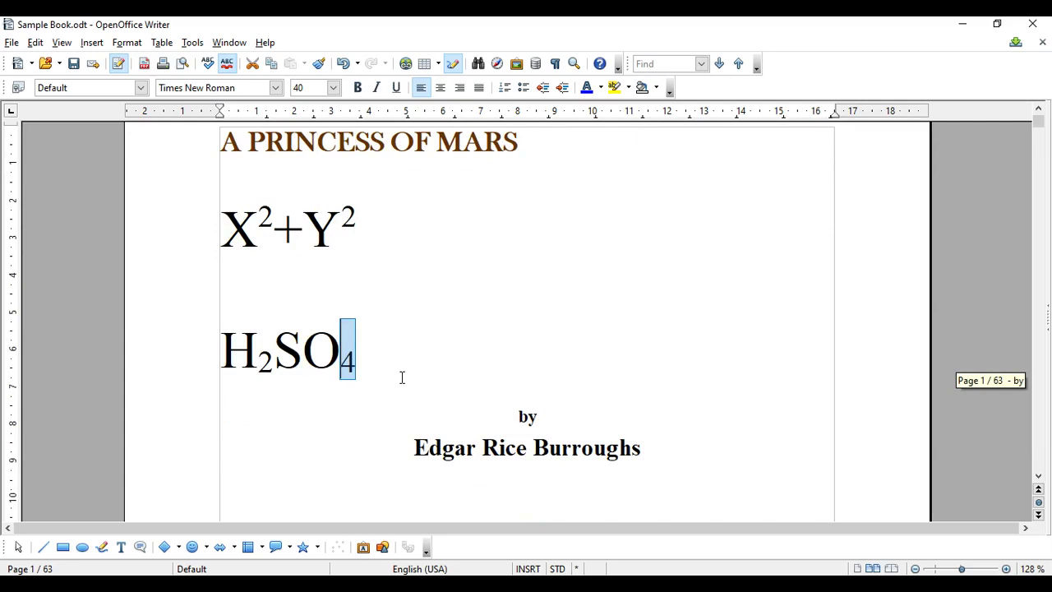
scroll(402, 377, "down", 12)
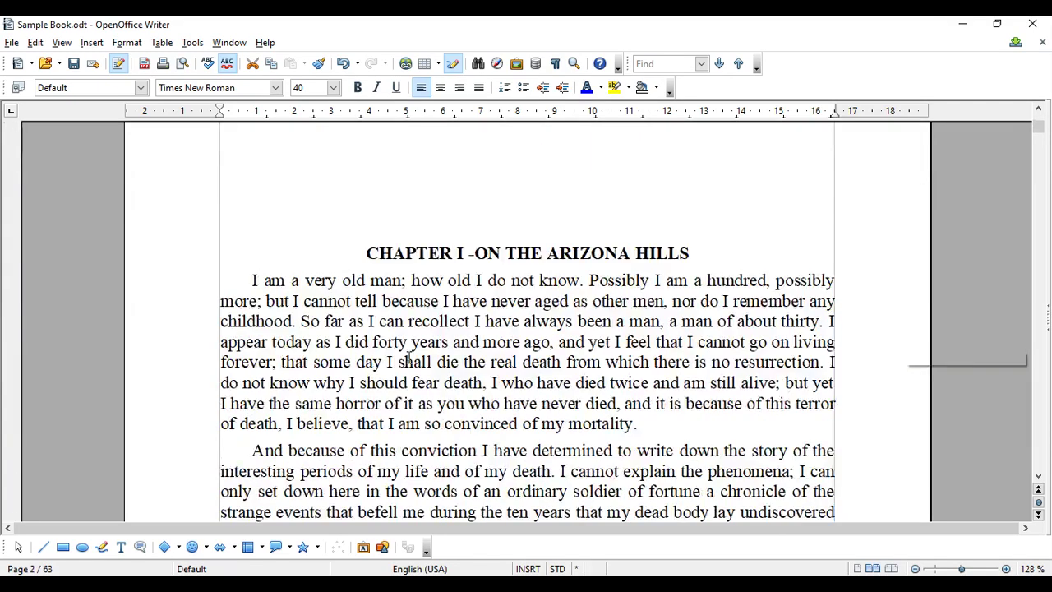
scroll(324, 178, "up", 2)
left_click(445, 187)
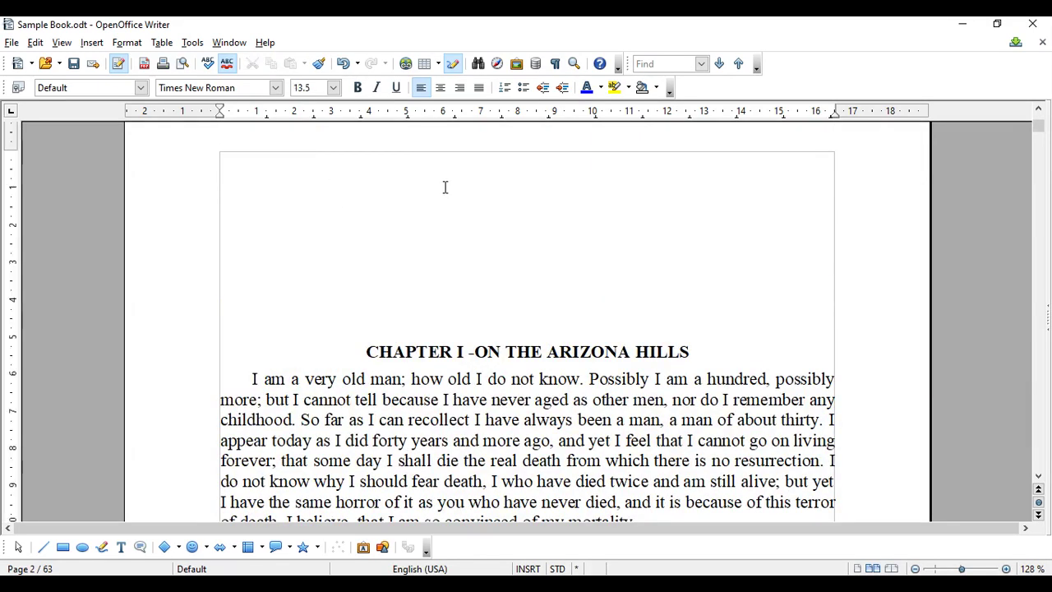
key("Delete")
key("Delete")
key("Delete")
key("Delete")
key("Delete")
key("Delete")
key("Delete")
key("Delete")
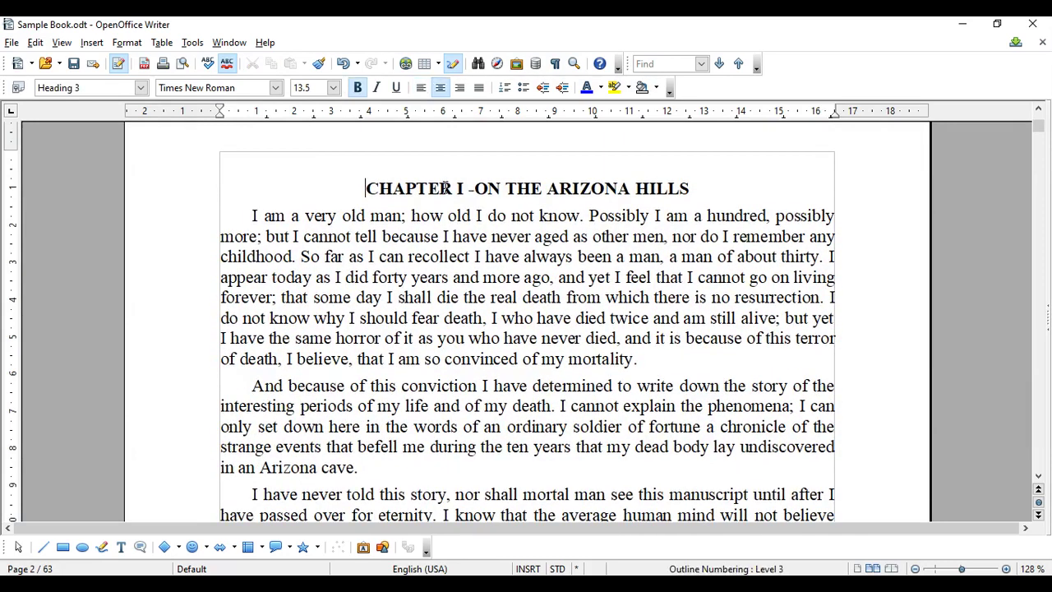
key("Delete")
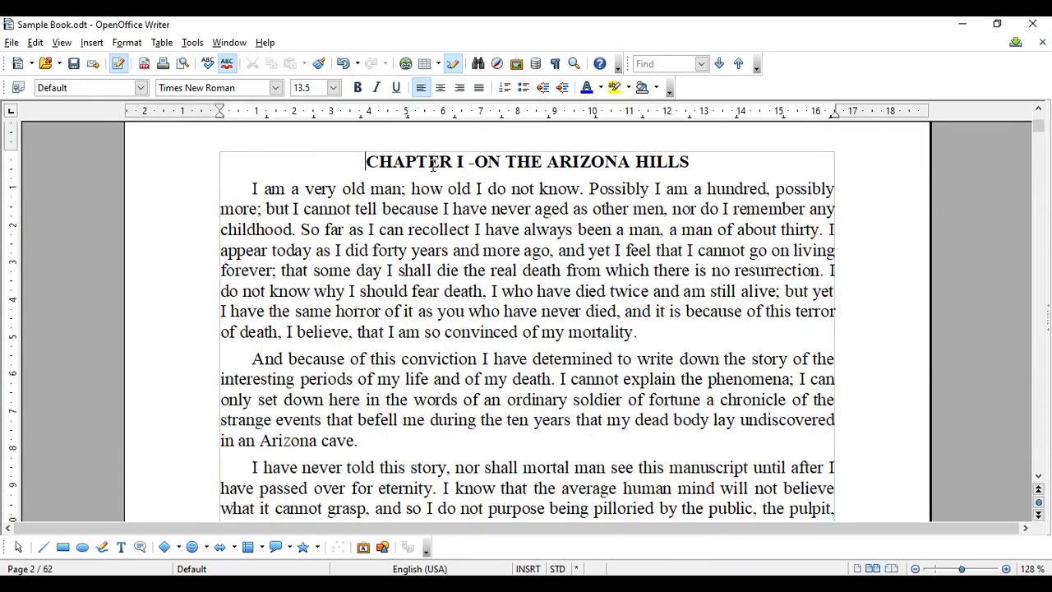
- Change the case of the whole first paragraph of Chapter I to lowercase
left_click_drag(249, 188, 662, 334)
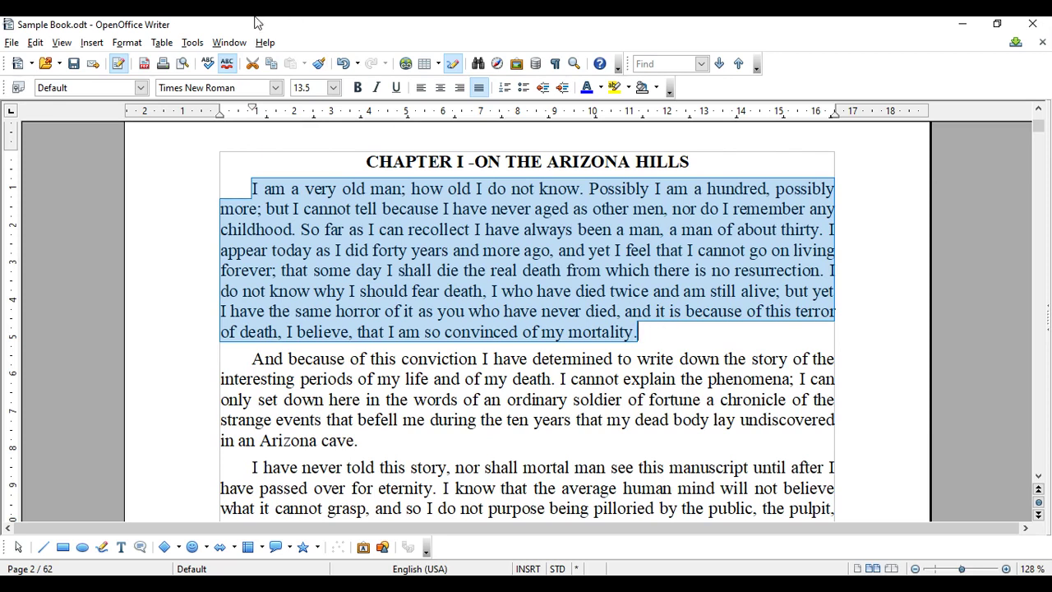
left_click(128, 43)
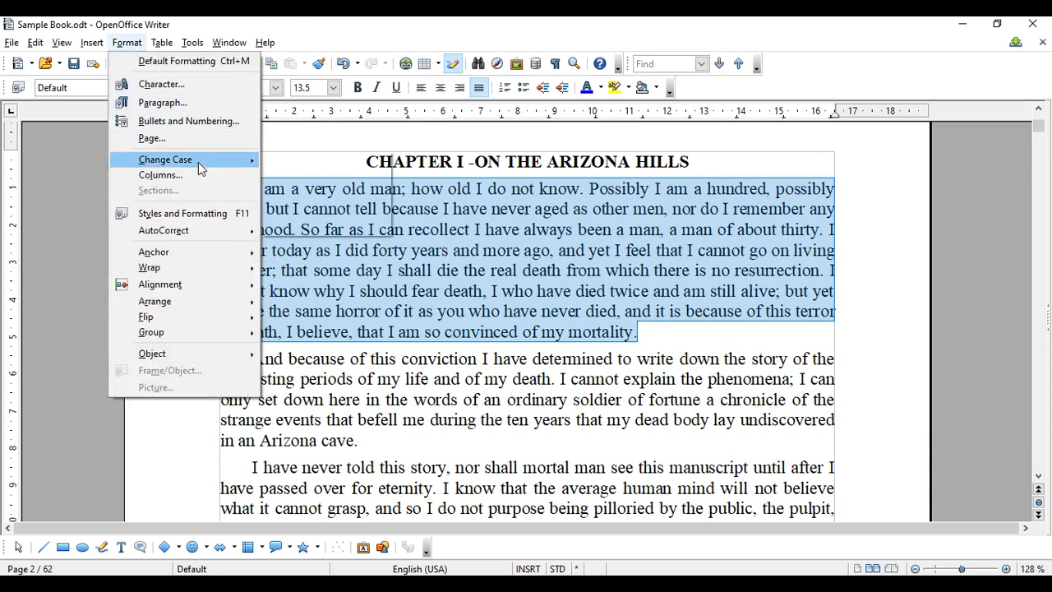
mouse_move(200, 168)
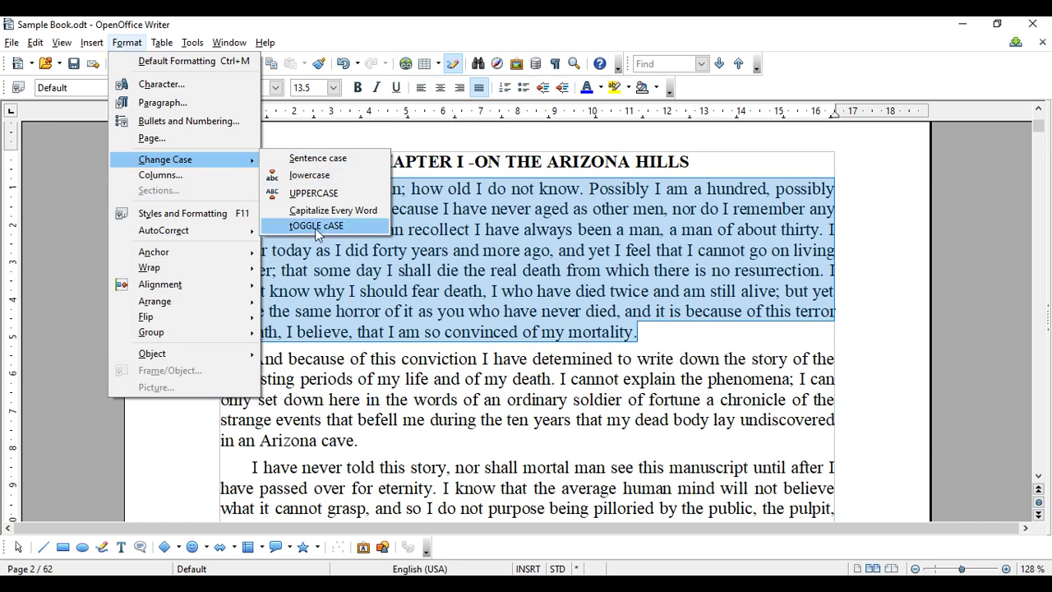
left_click(314, 178)
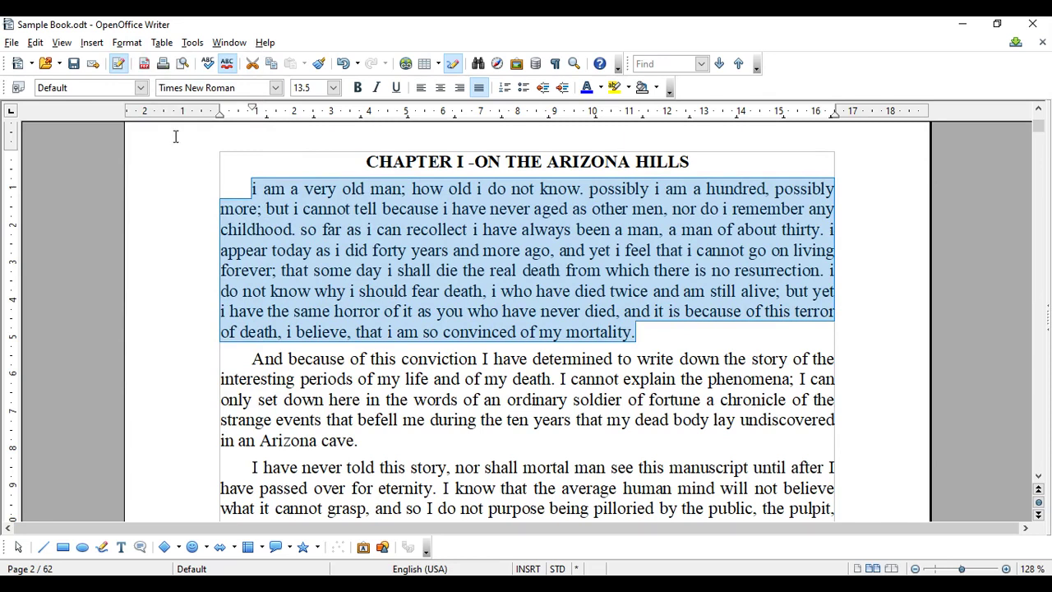
- Apply sentence case to the selected first paragraph of Chapter I
left_click(127, 42)
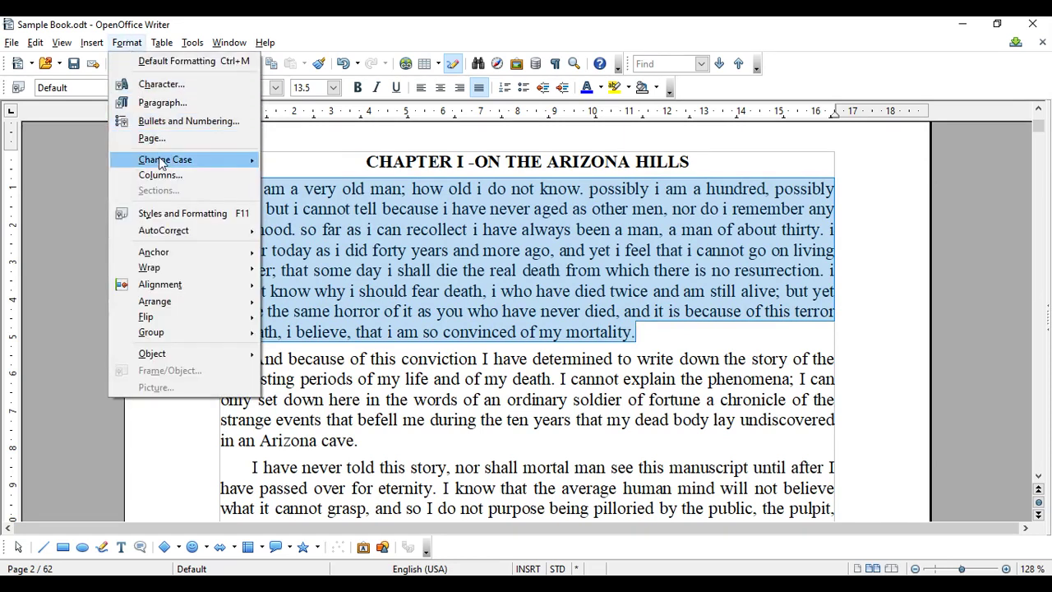
mouse_move(163, 161)
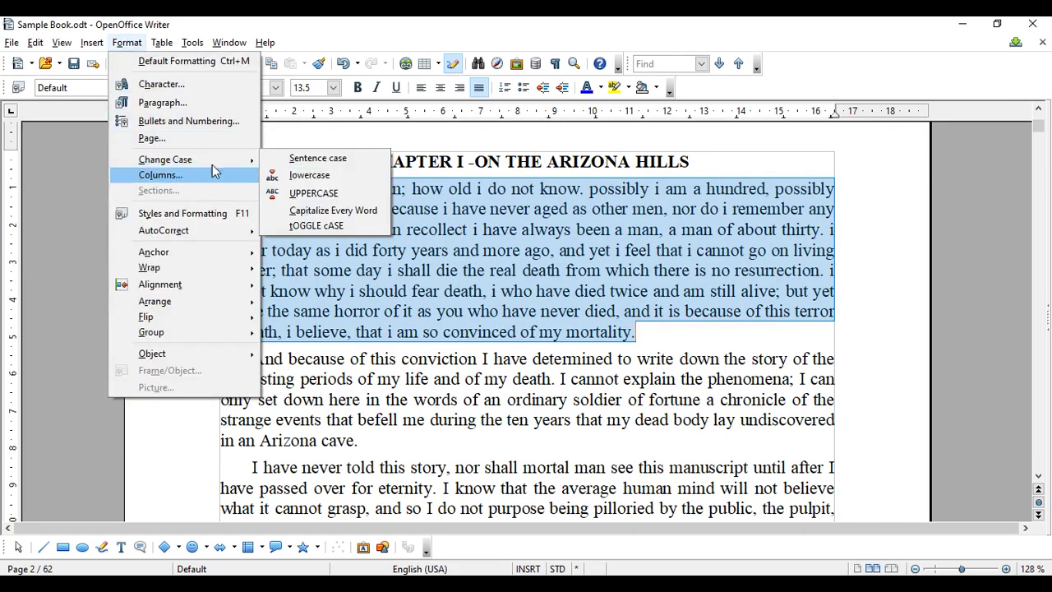
left_click(351, 164)
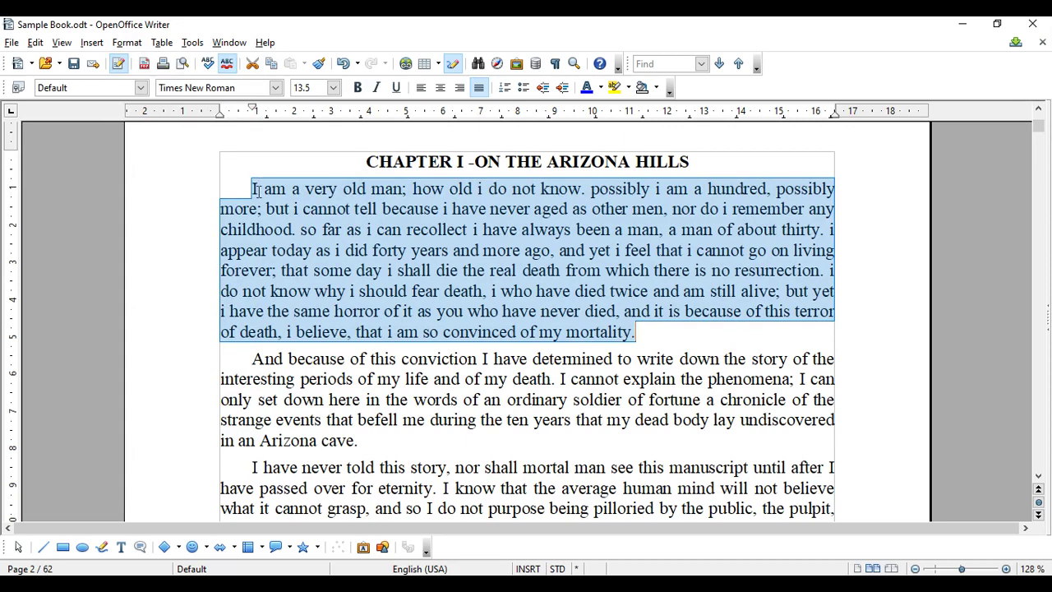
- Convert the selected first paragraph of Chapter I to uppercase, and capitalize every word in it
left_click(127, 45)
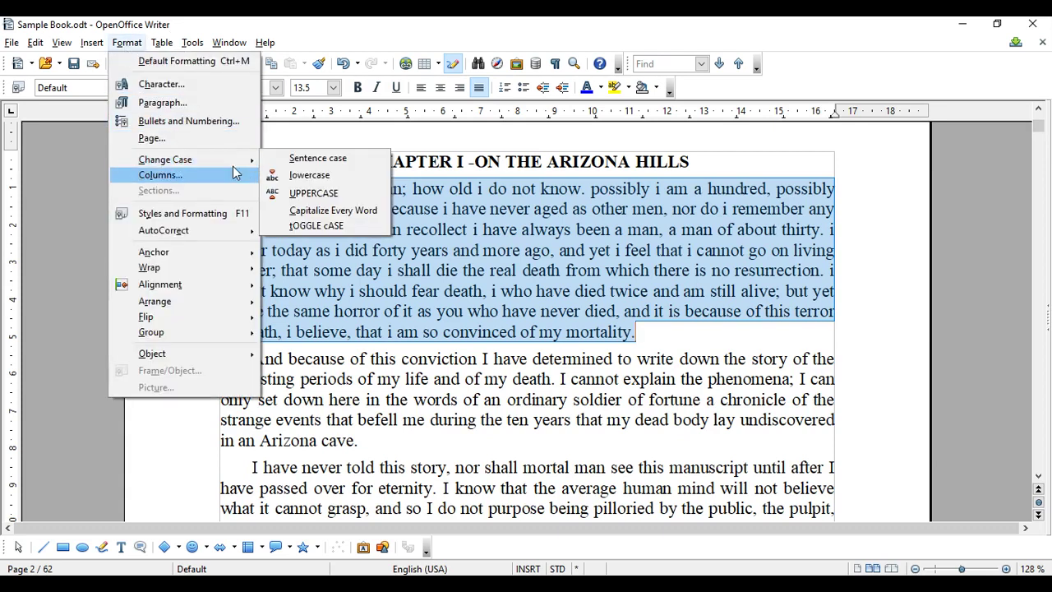
left_click(331, 195)
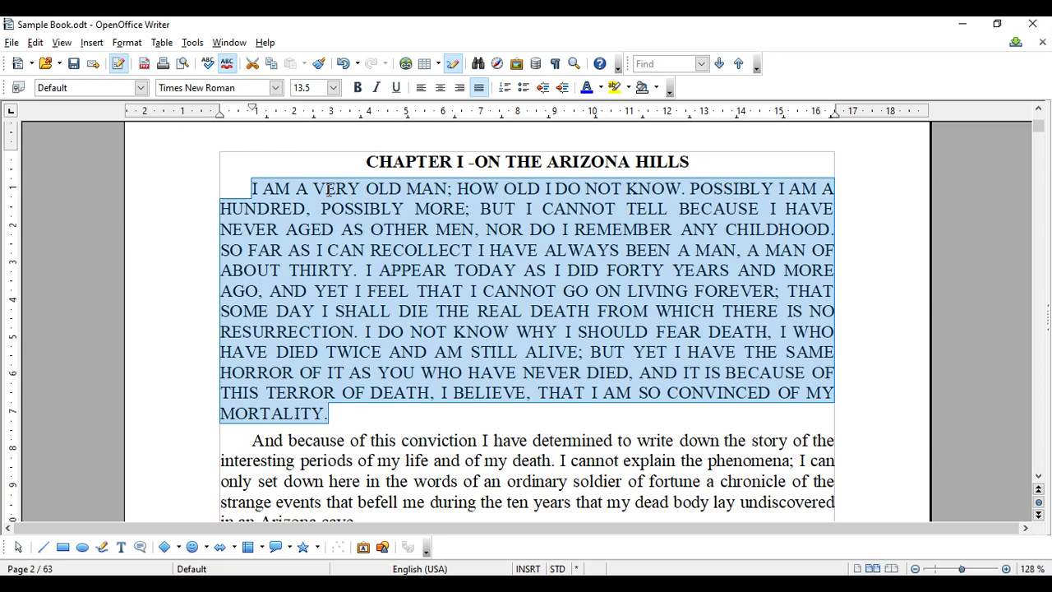
left_click(127, 42)
mouse_move(177, 159)
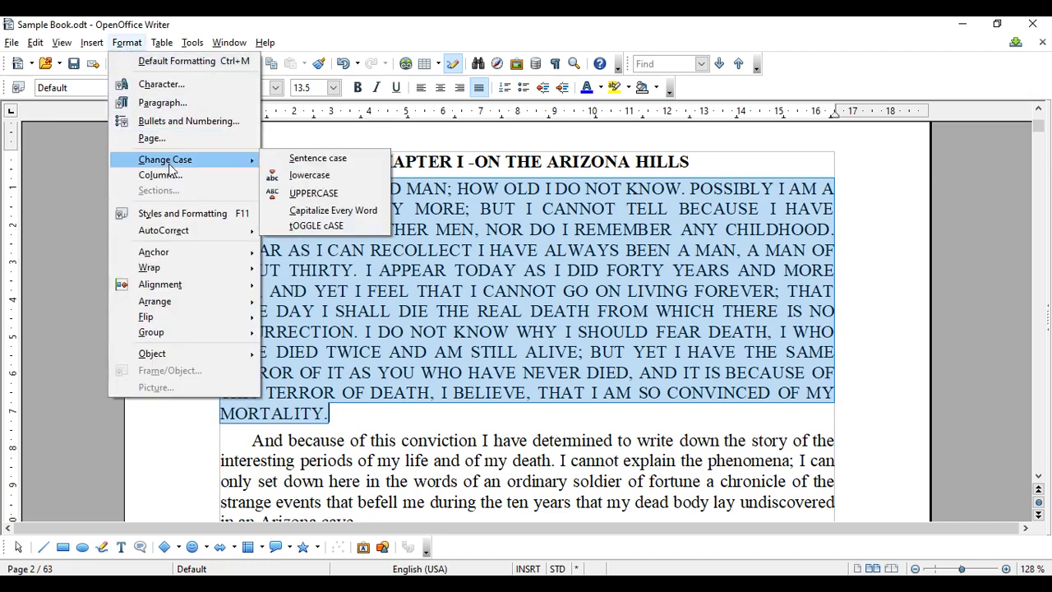
left_click(334, 211)
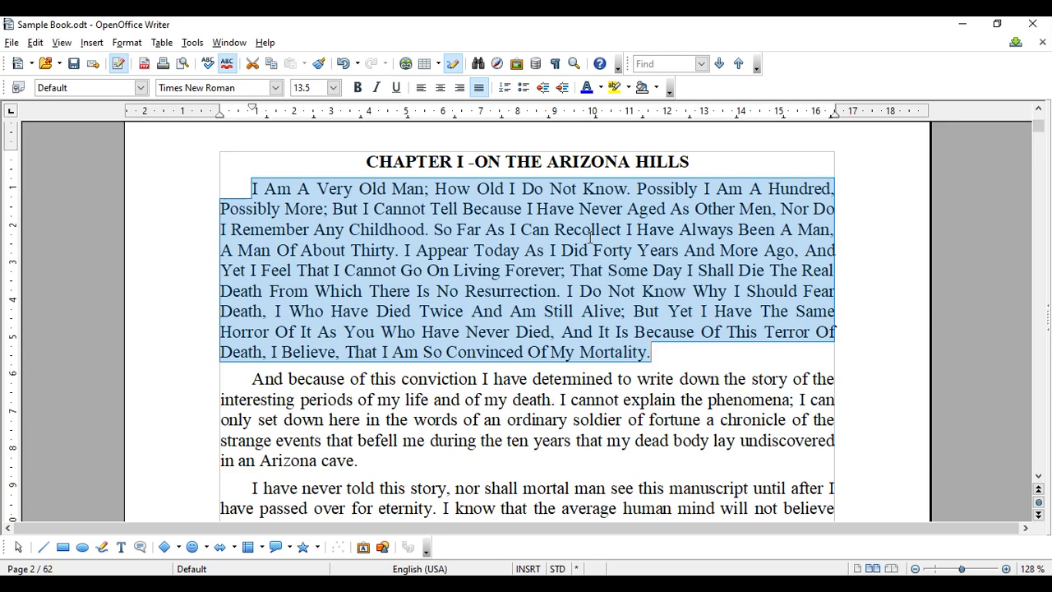
- Toggle the case of the selected first paragraph, and set it back to sentence case
left_click(136, 44)
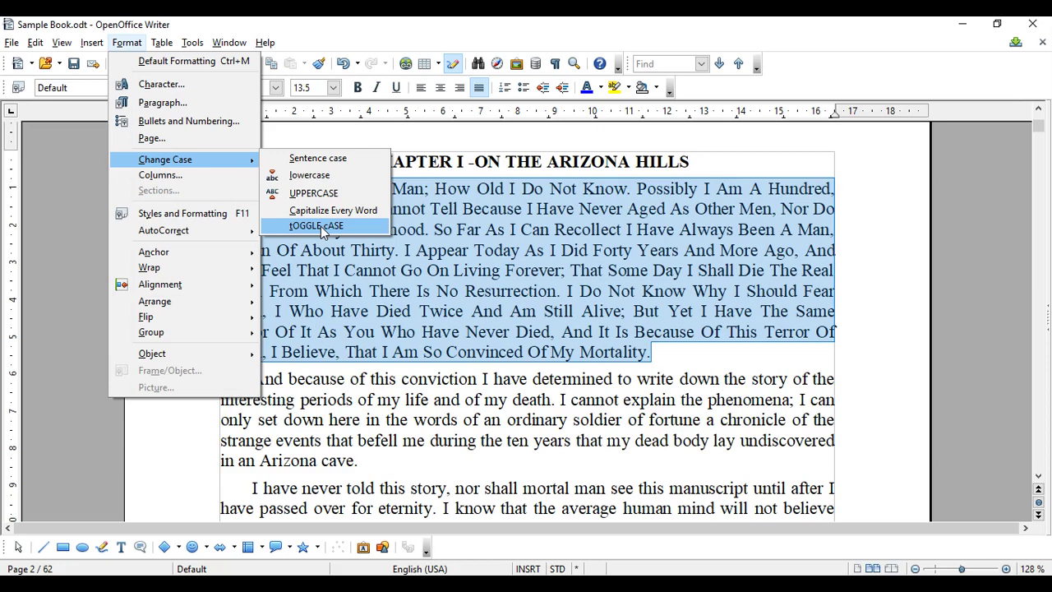
left_click(321, 226)
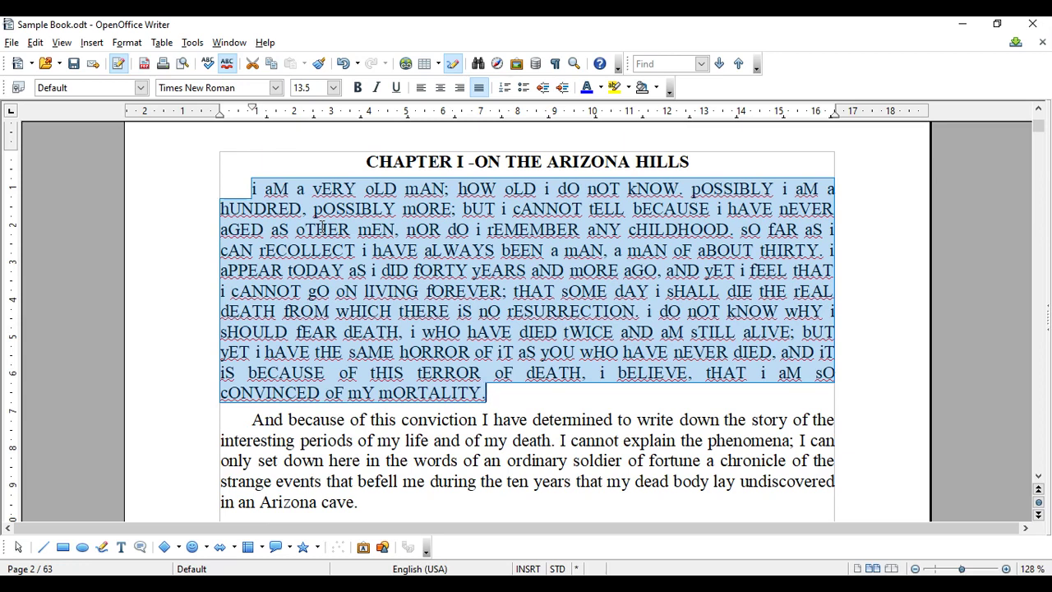
left_click(127, 42)
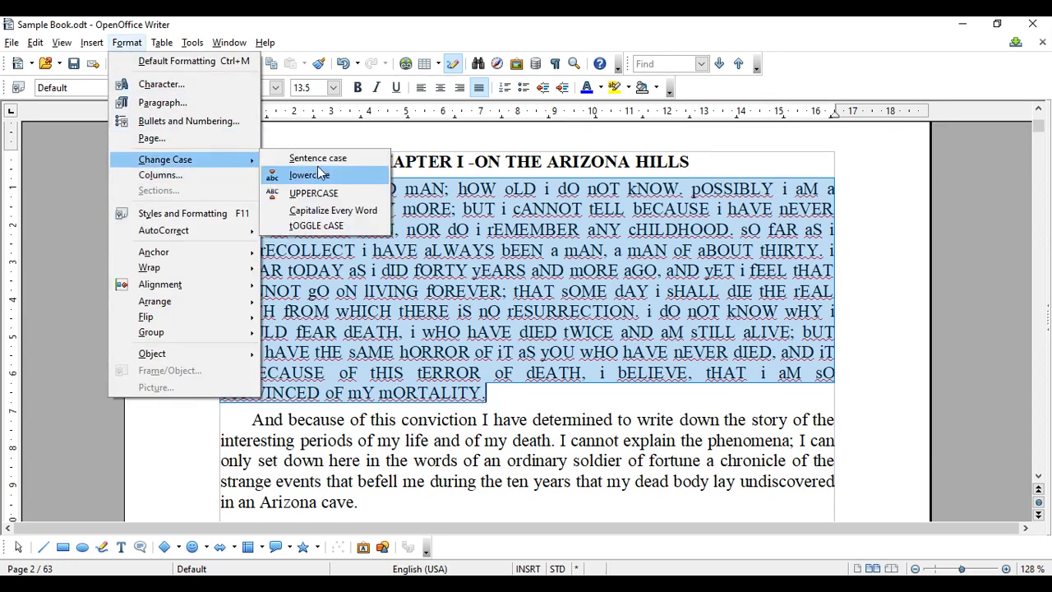
left_click(324, 157)
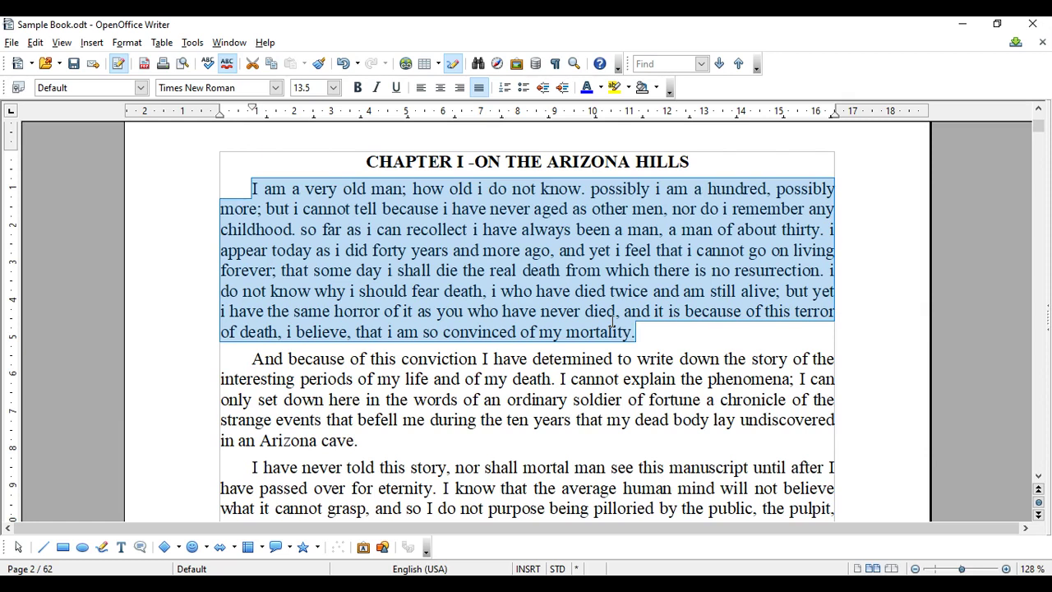
left_click(645, 330)
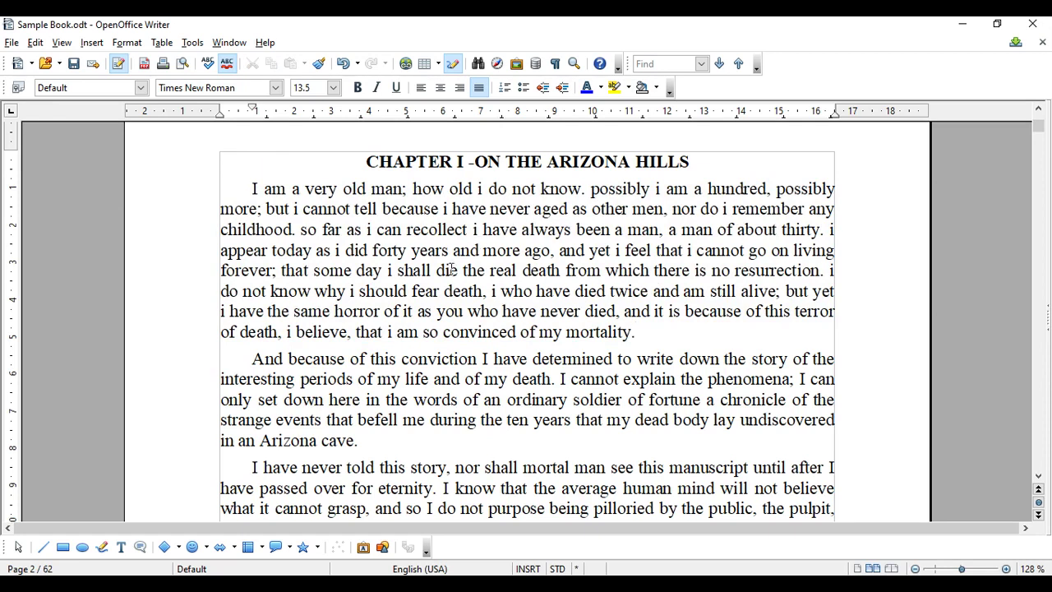
- Highlight the word "die" in the first paragraph of Chapter I in yellow
left_click_drag(435, 270, 460, 271)
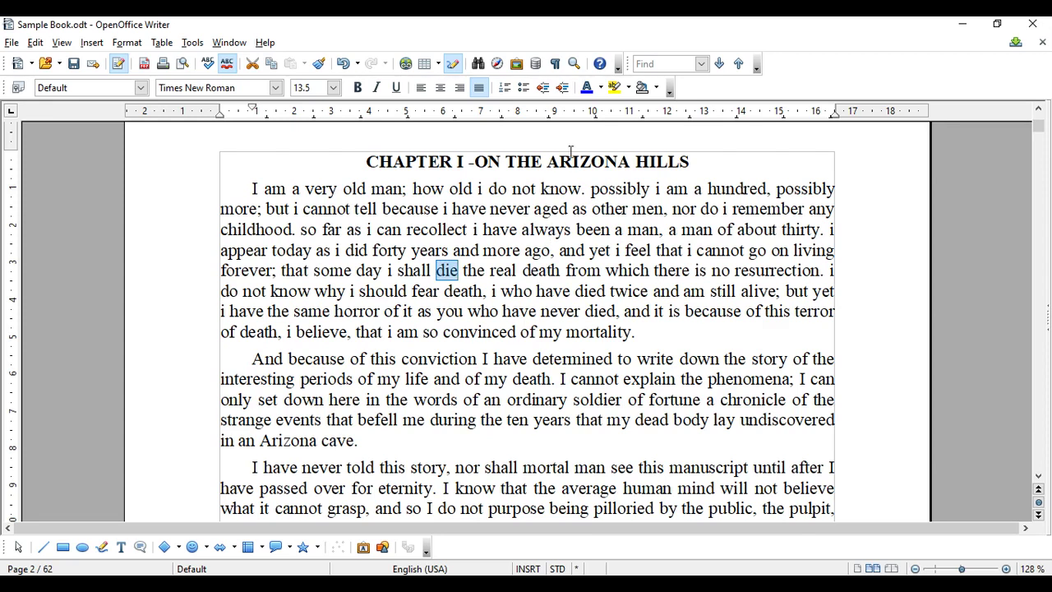
left_click(629, 88)
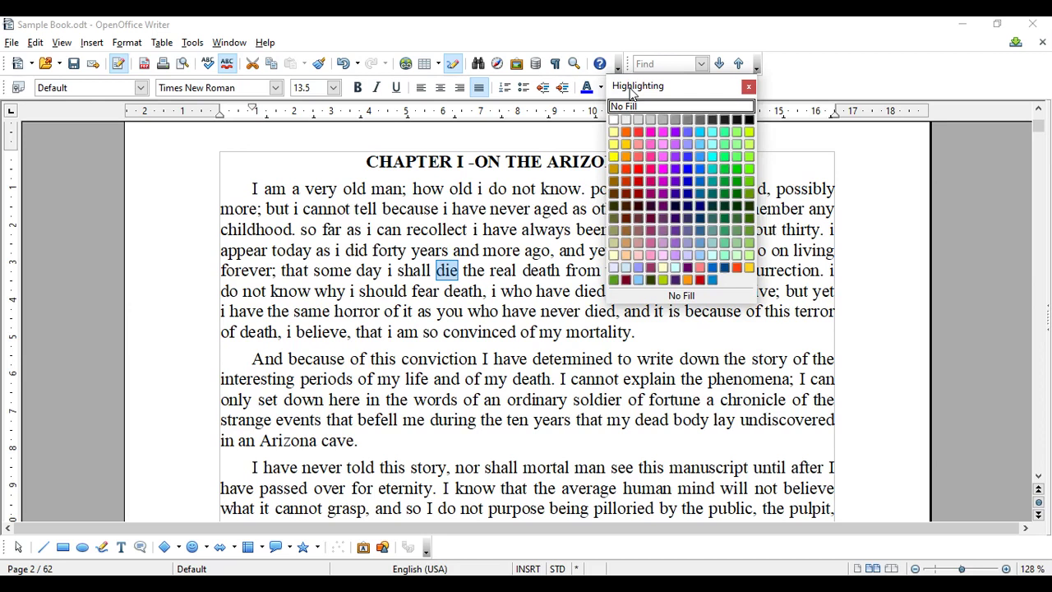
left_click(612, 147)
left_click(587, 310)
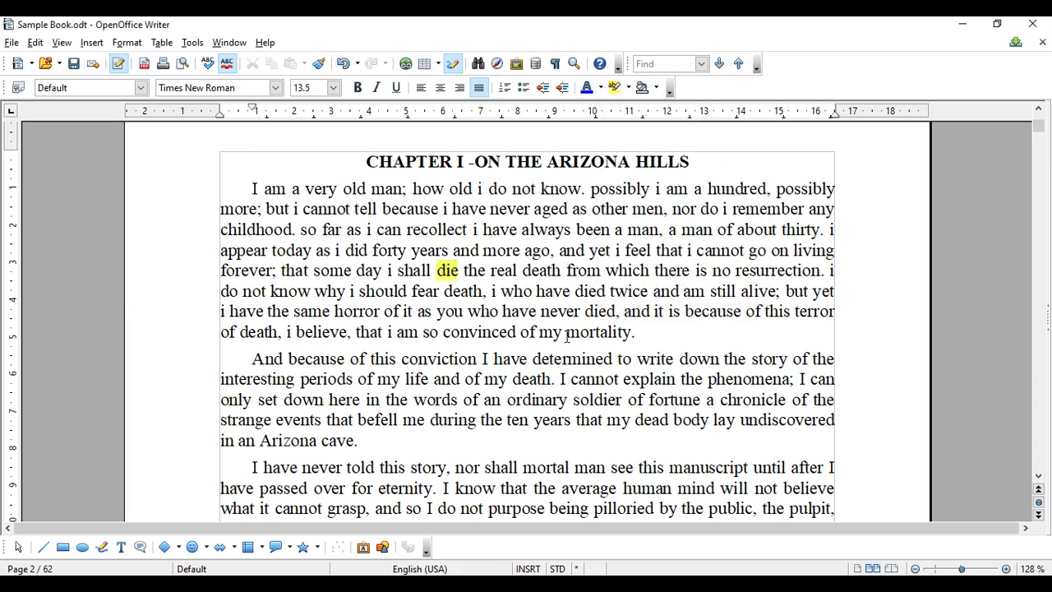
- Highlight "mortality." at the end of the first paragraph and the "a" before "man of about thirty" in yellow
left_click_drag(567, 332, 636, 333)
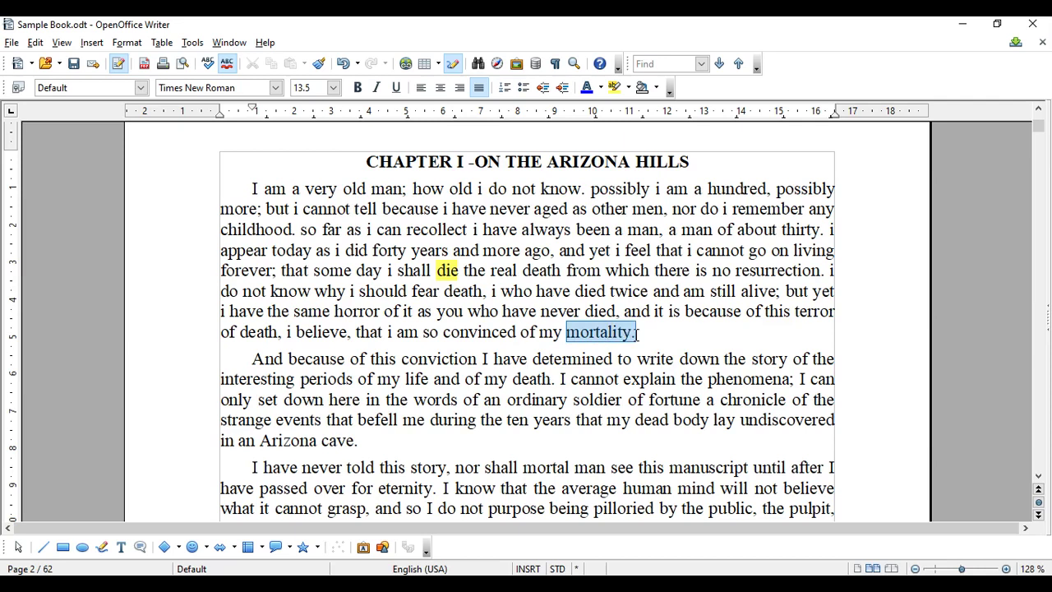
left_click(614, 88)
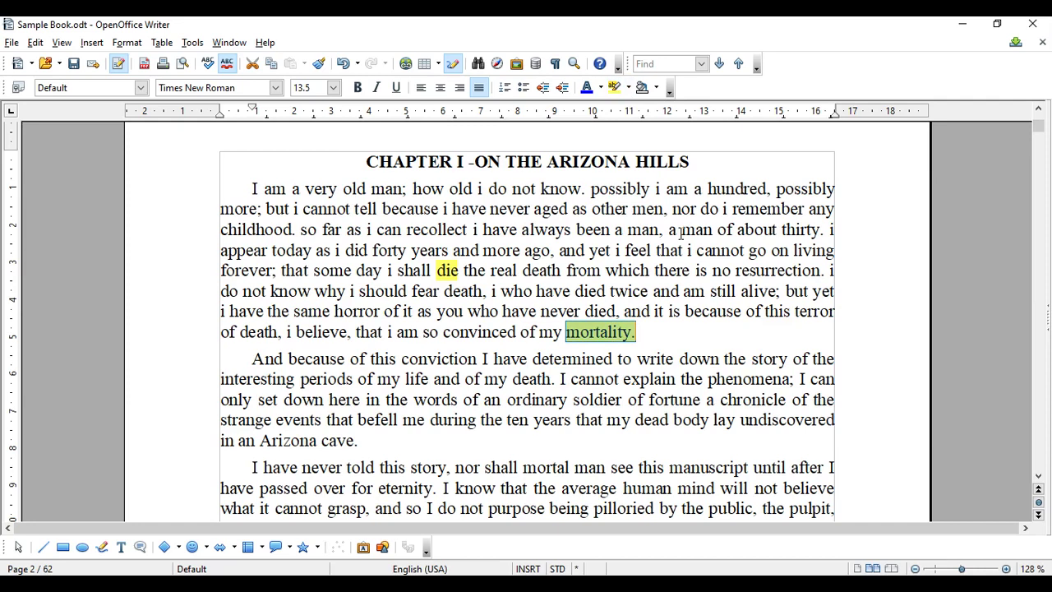
double_click(671, 230)
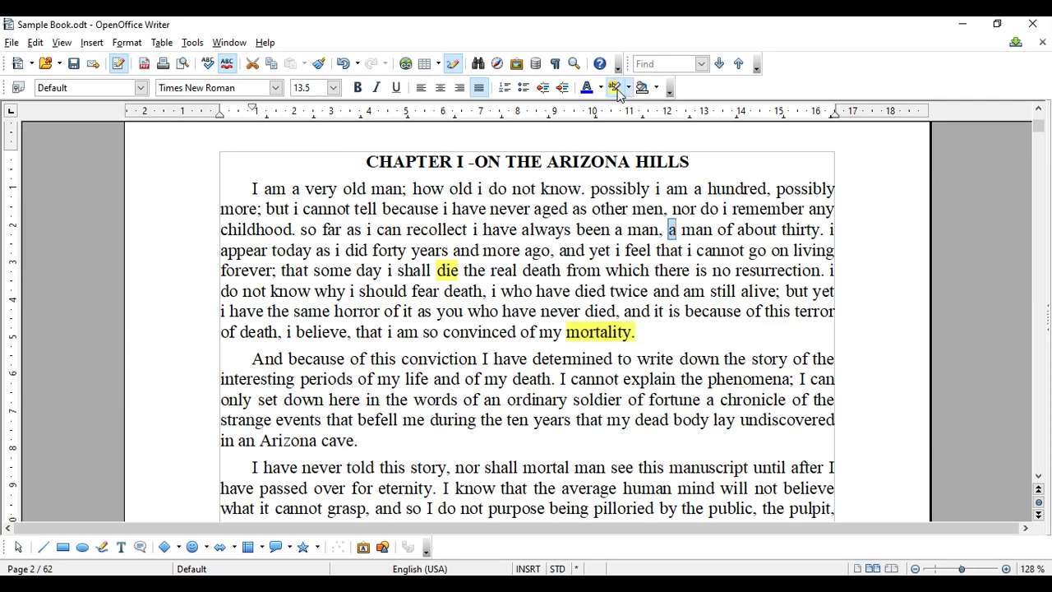
- Highlight the paragraph's opening sentence, "I am a very old man; how old i do not know.", in yellow
left_click_drag(252, 188, 584, 188)
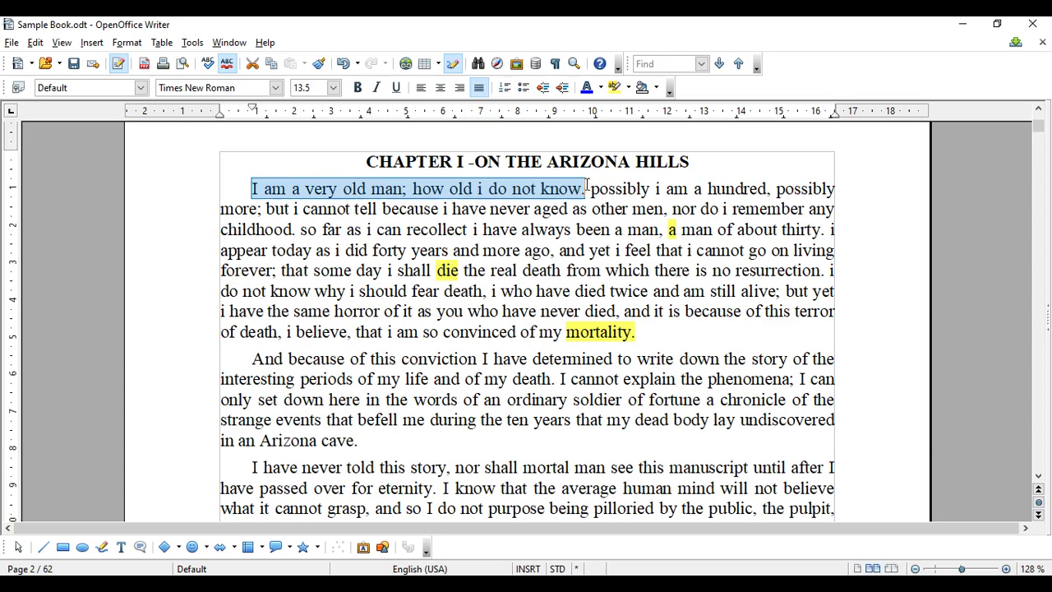
left_click(613, 90)
left_click(657, 191)
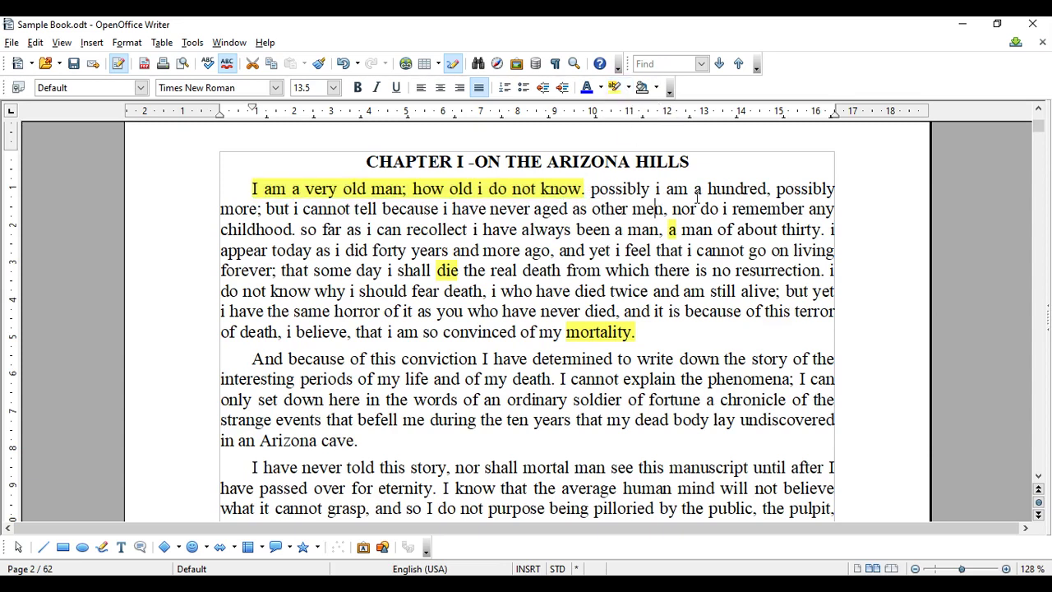
- Highlight the word "hundred" in the first line of the paragraph in magenta
left_click_drag(710, 188, 767, 189)
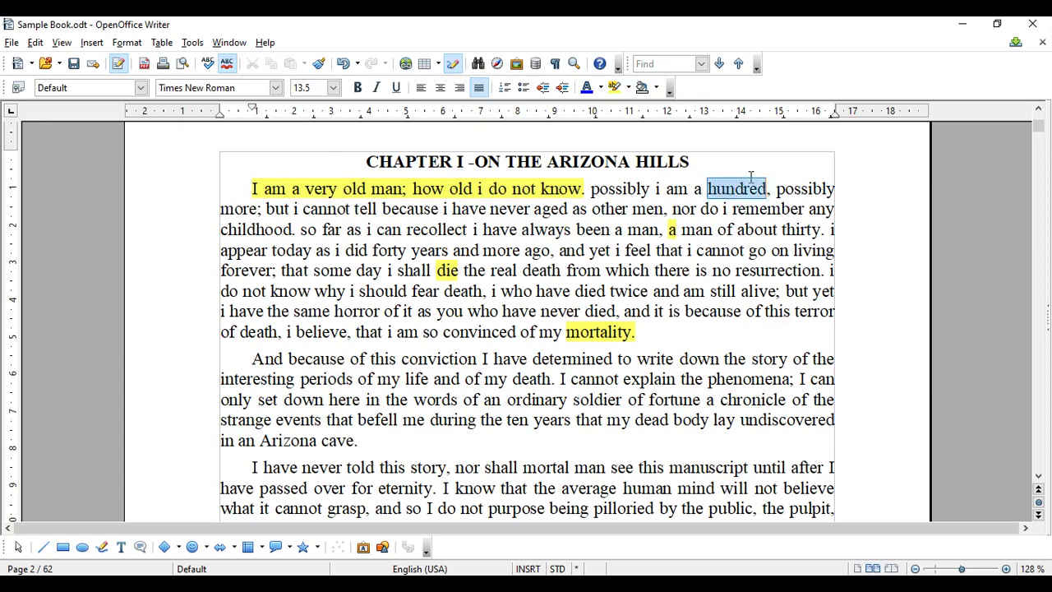
left_click(629, 88)
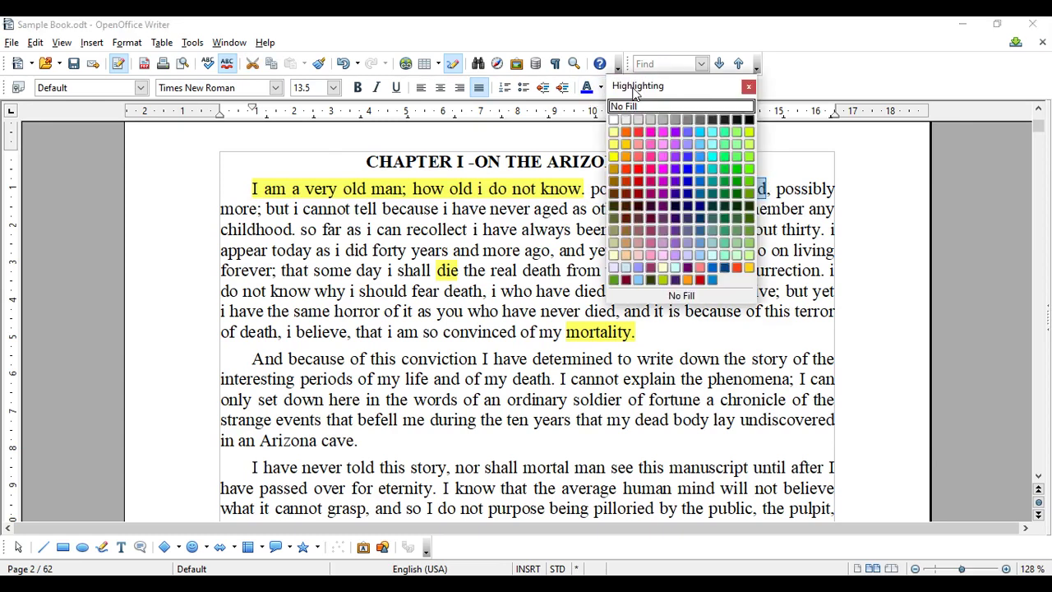
left_click(651, 133)
left_click(734, 269)
- Highlight the word "cannot" before "go on living" in green
left_click_drag(697, 251, 744, 251)
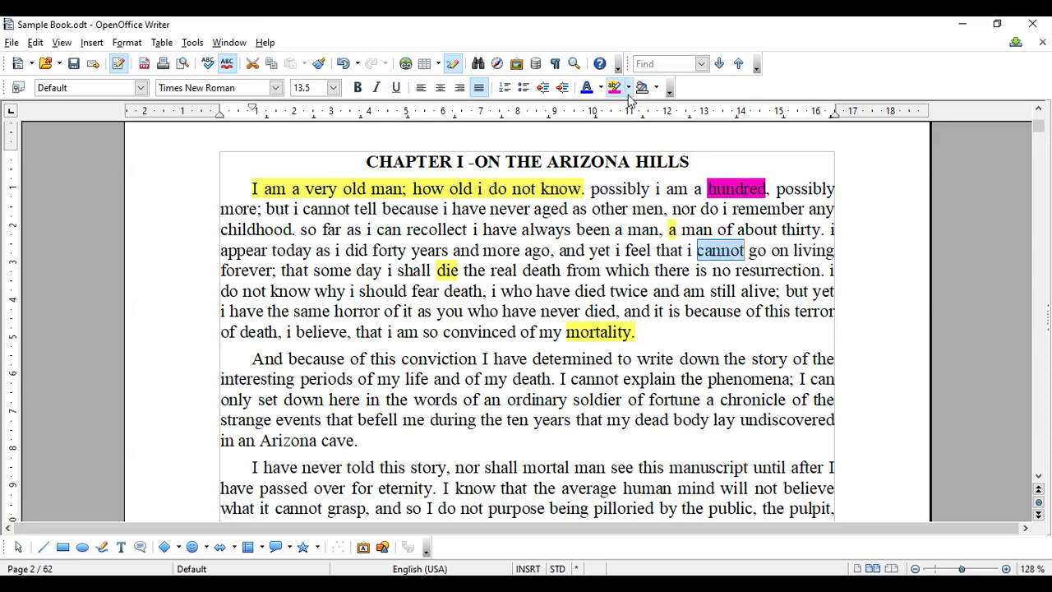
left_click(629, 88)
left_click(712, 168)
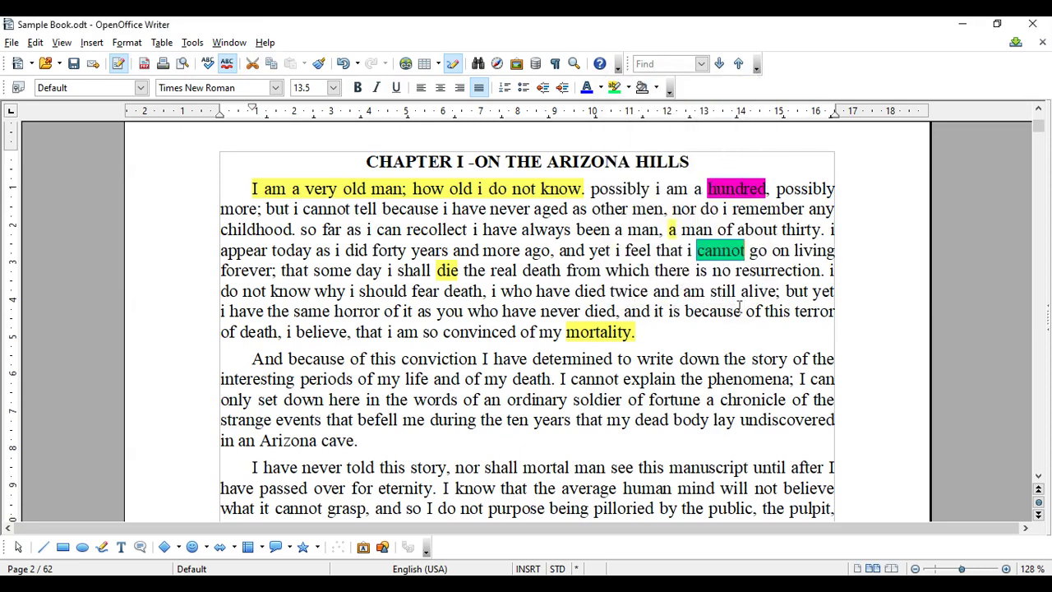
- Highlight the word "death" in "the real death" in a reddish pink
left_click_drag(523, 271, 562, 270)
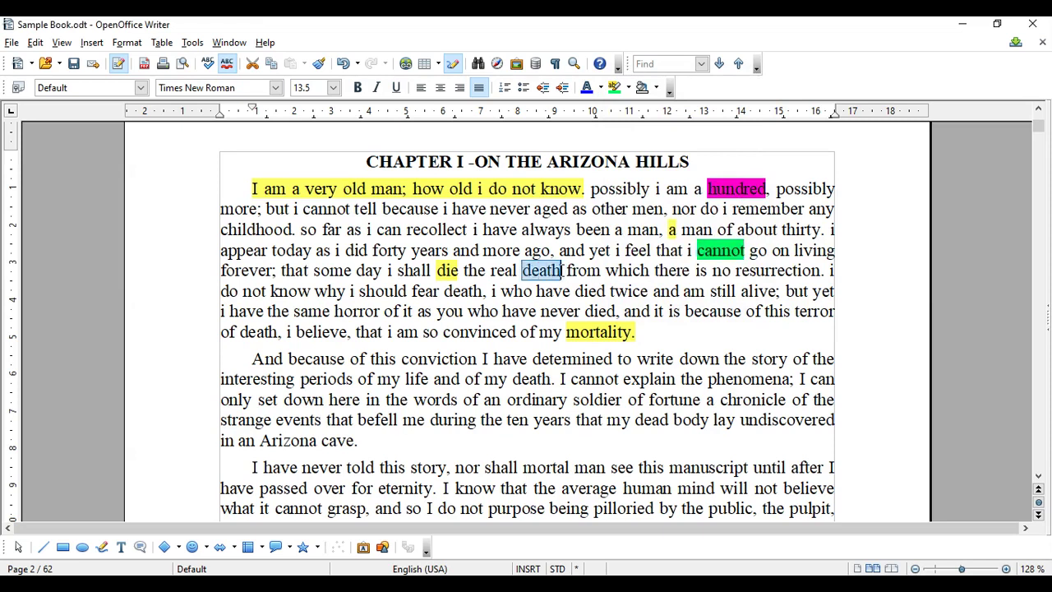
left_click(628, 88)
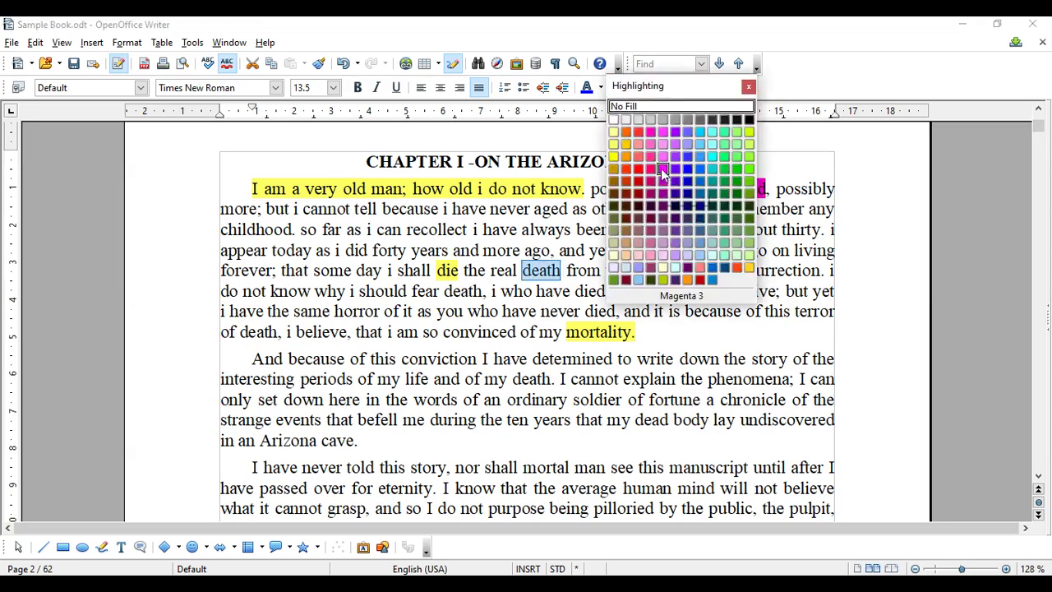
left_click(651, 170)
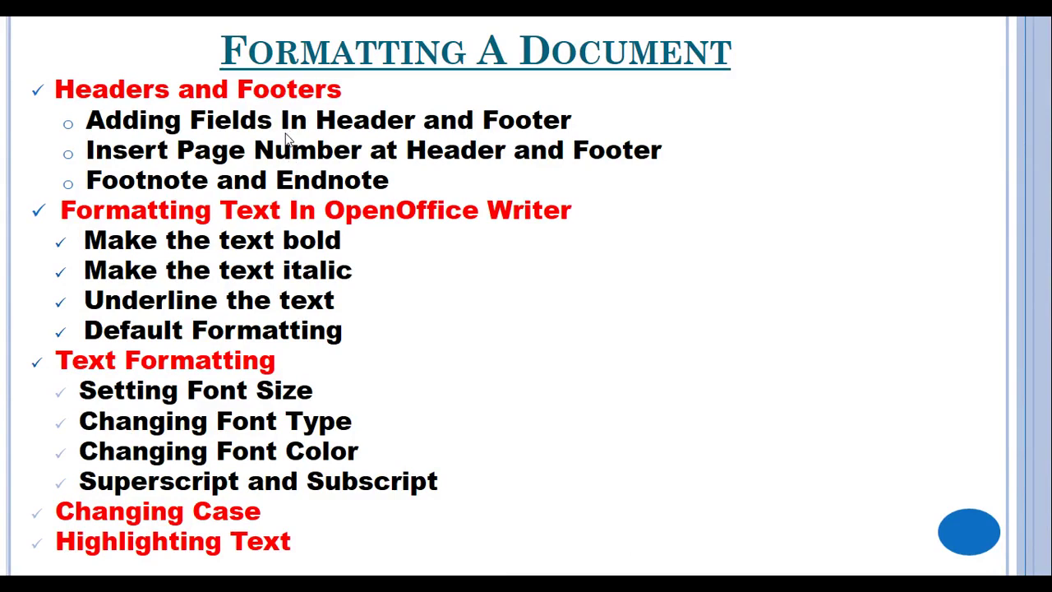
left_click_drag(355, 88, 428, 56)
left_click_drag(611, 119, 678, 93)
left_click_drag(687, 138, 734, 120)
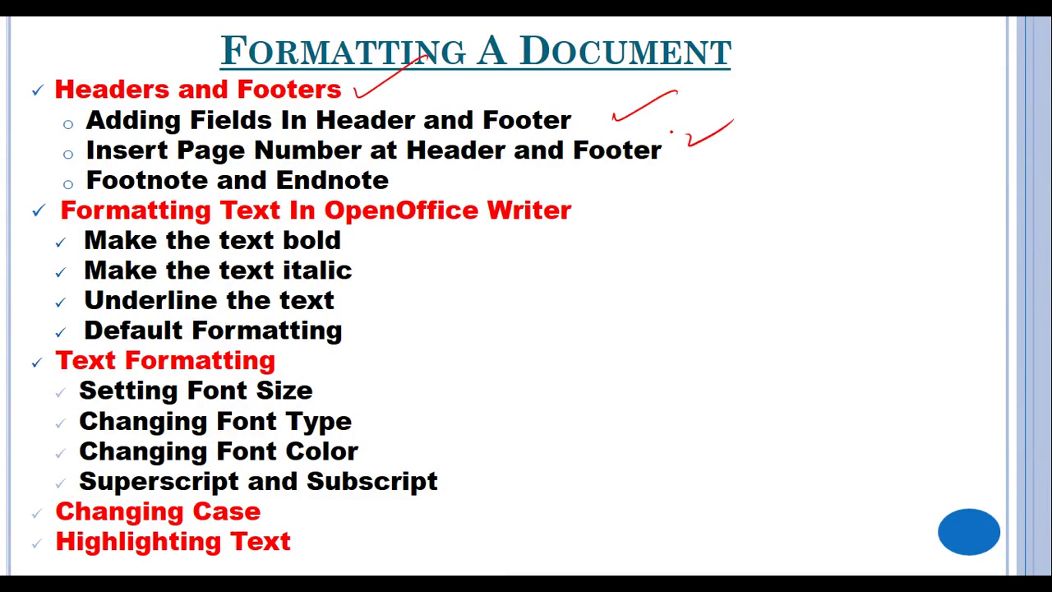
left_click_drag(411, 178, 487, 151)
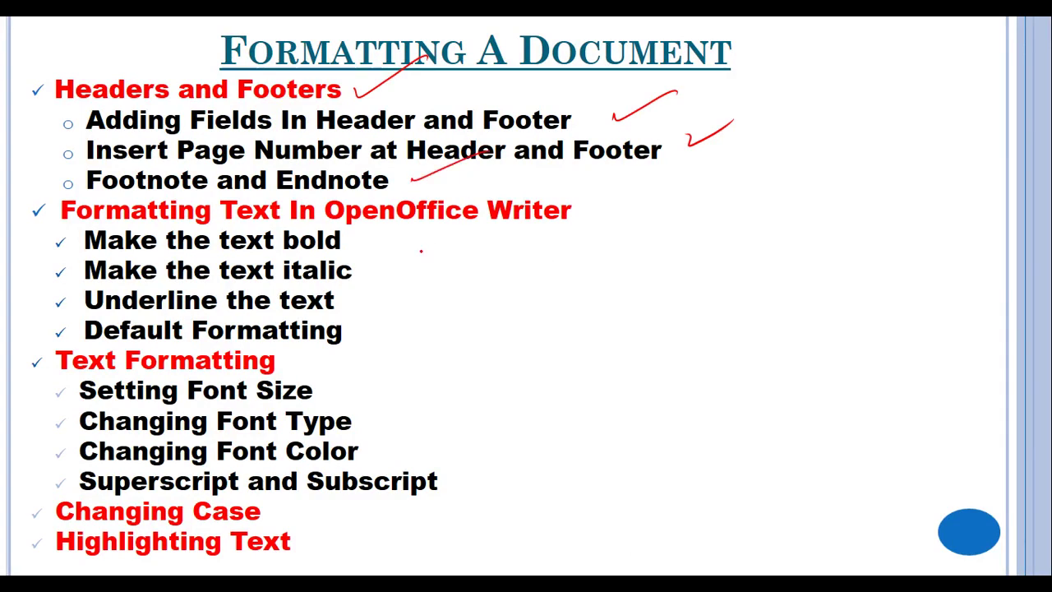